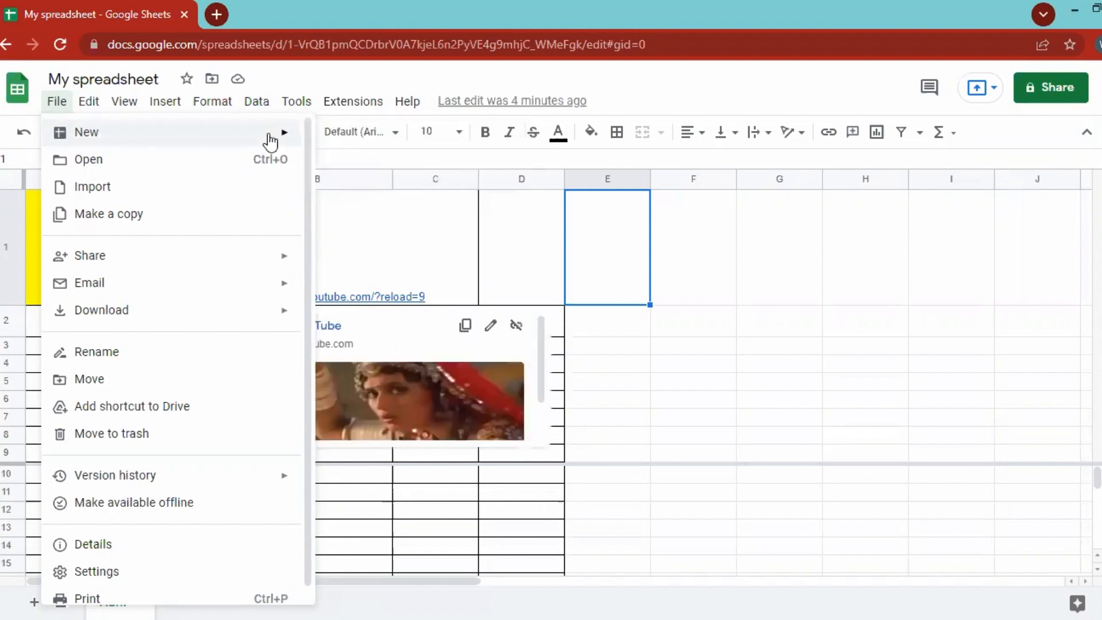
View the new-document options, then open the file import dialog and close it without importing anything
{"action": "mouse_move", "coordinate": [357, 140]}
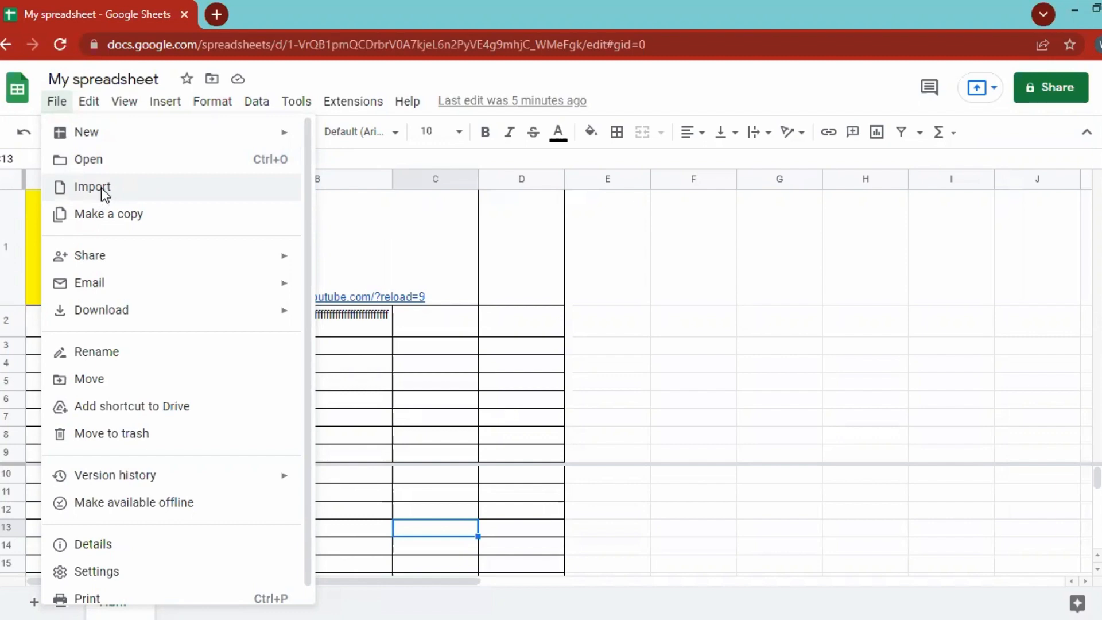
{"action": "left_click", "coordinate": [101, 188]}
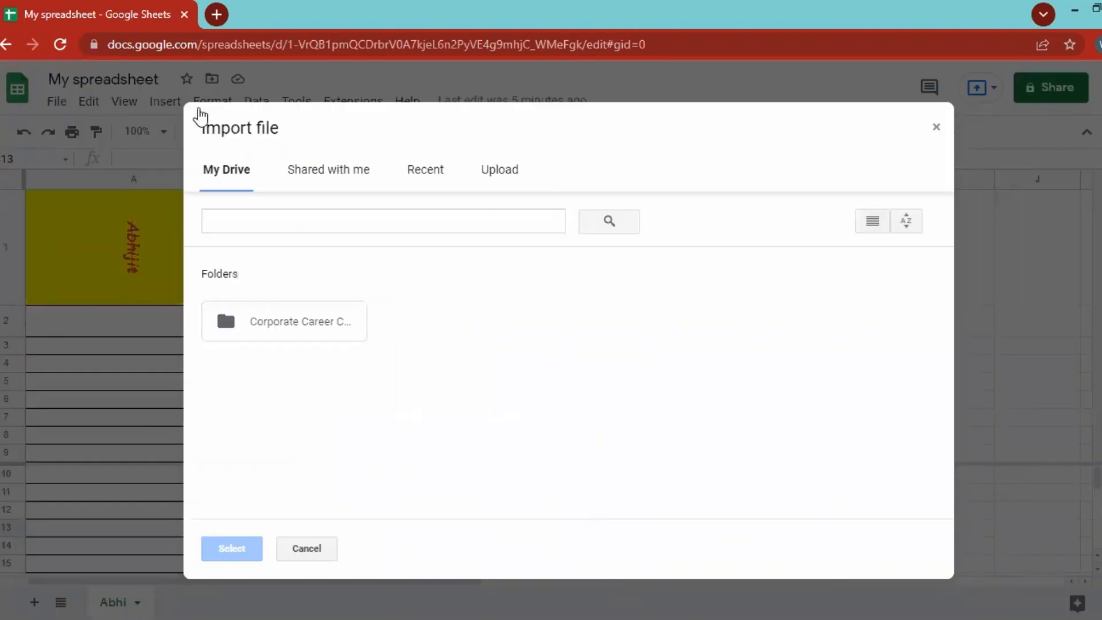
{"action": "left_click", "coordinate": [67, 106]}
Open the sharing settings for the spreadsheet, dismiss the sharing restrictions tip and view the suggested people to add
{"action": "left_click", "coordinate": [69, 106]}
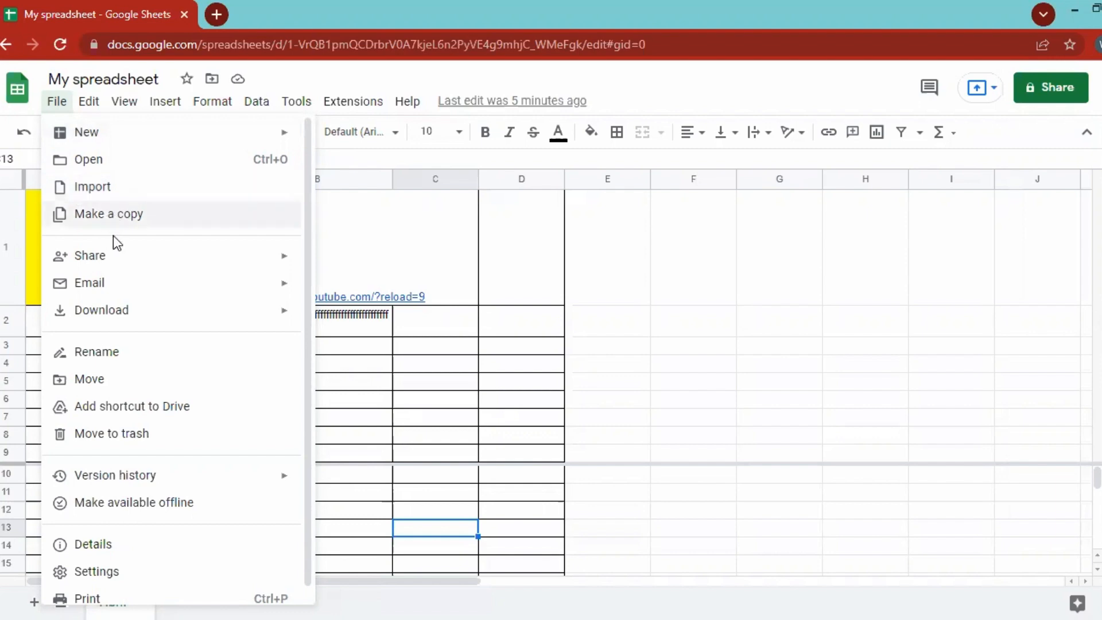
{"action": "mouse_move", "coordinate": [132, 271]}
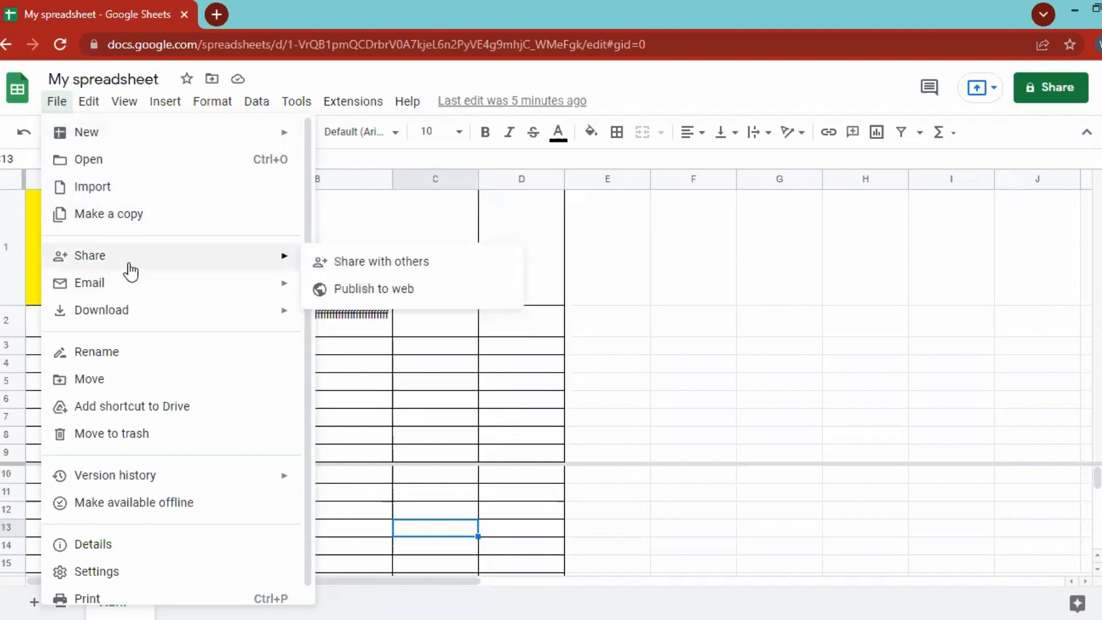
{"action": "left_click", "coordinate": [376, 264]}
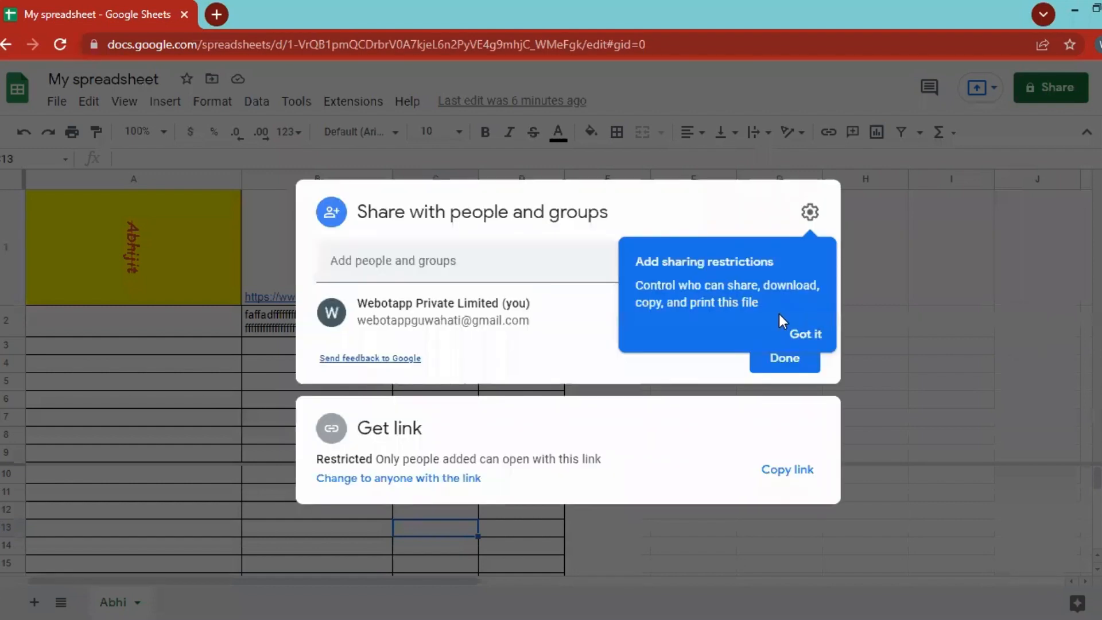
{"action": "left_click", "coordinate": [802, 333]}
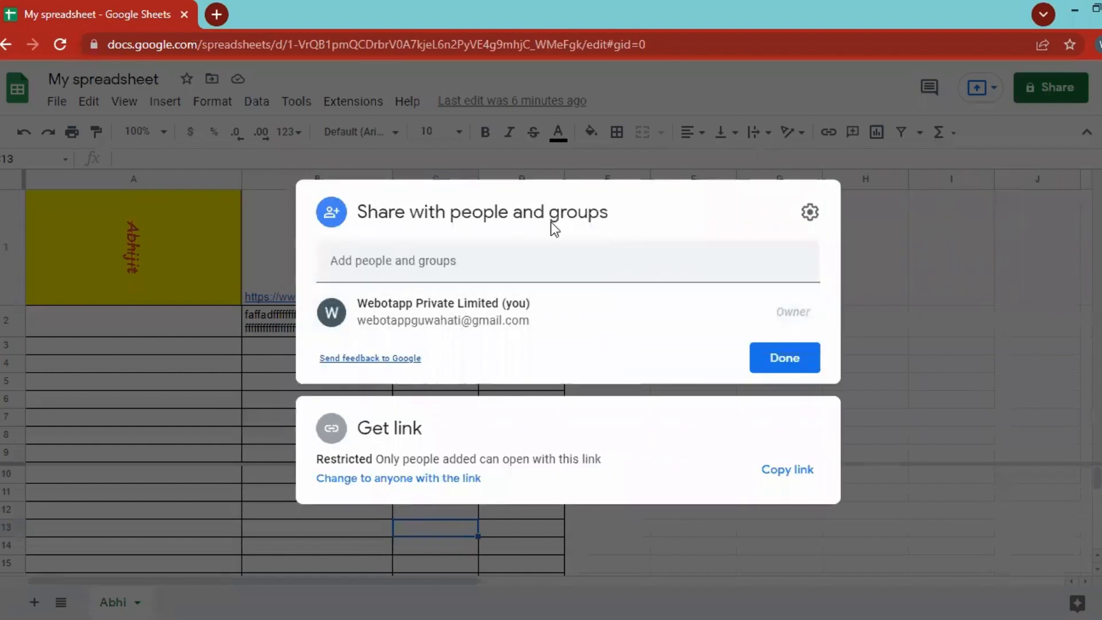
{"action": "left_click", "coordinate": [378, 263]}
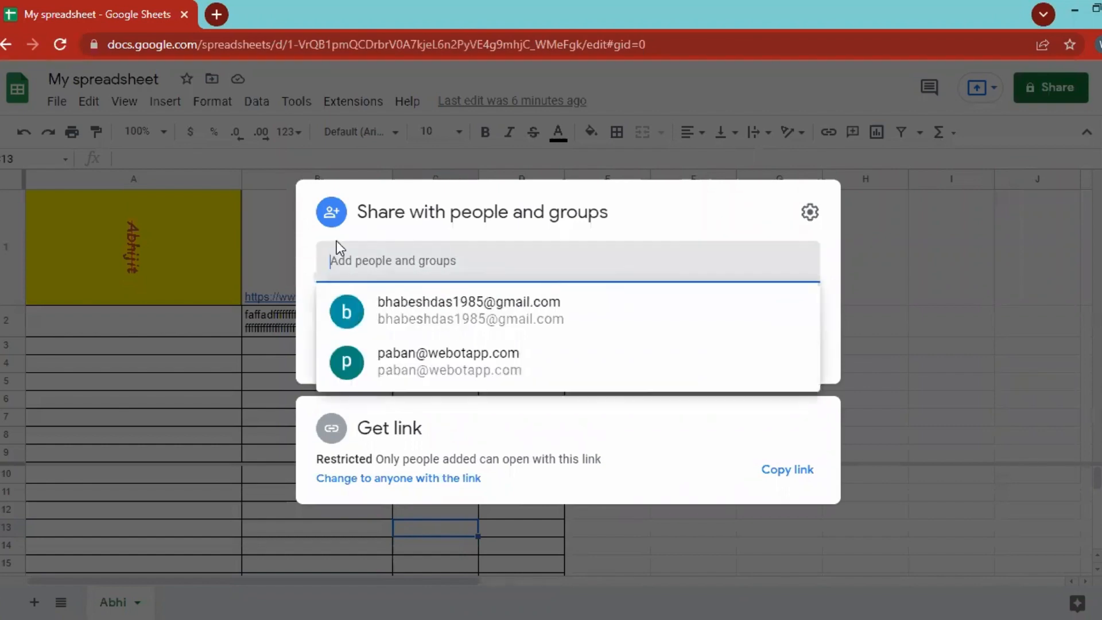
{"action": "left_click", "coordinate": [309, 313]}
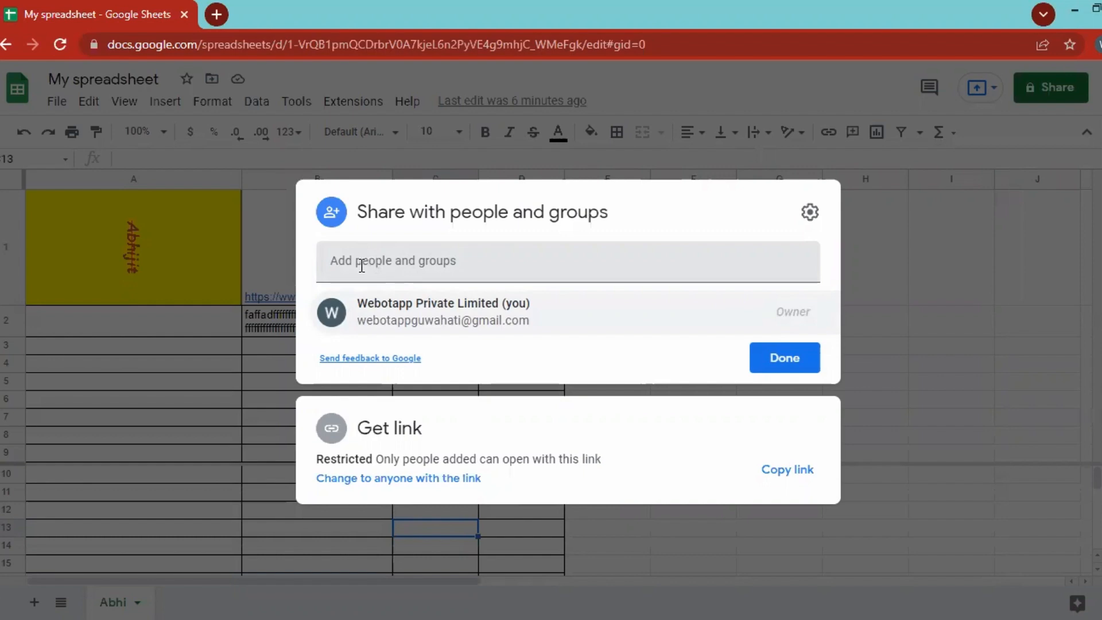
{"action": "left_click", "coordinate": [361, 265]}
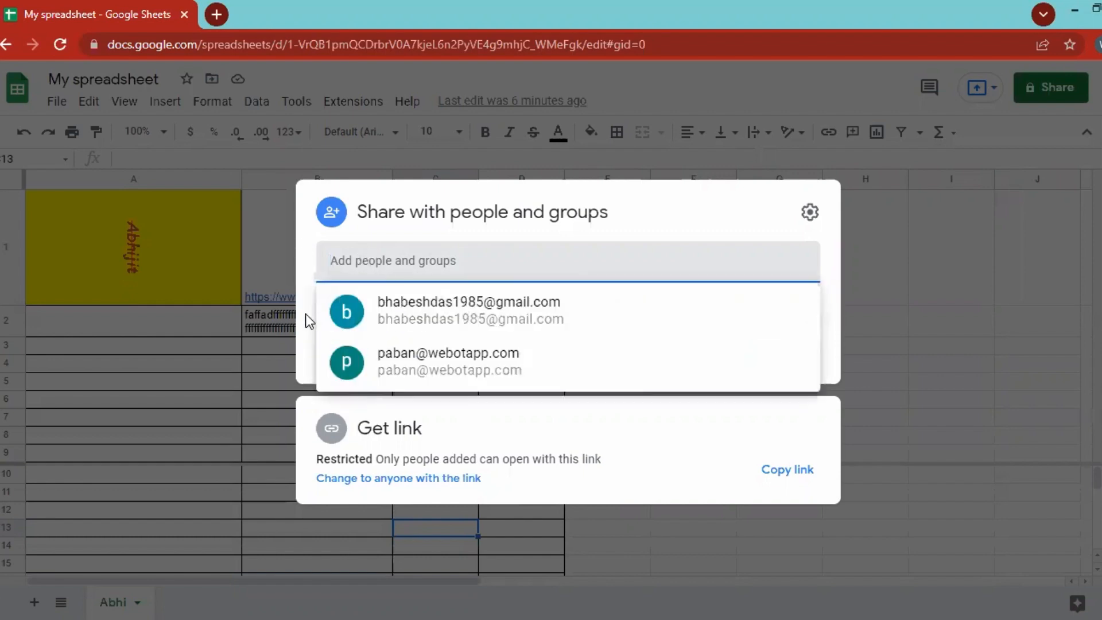
{"action": "left_click", "coordinate": [289, 310]}
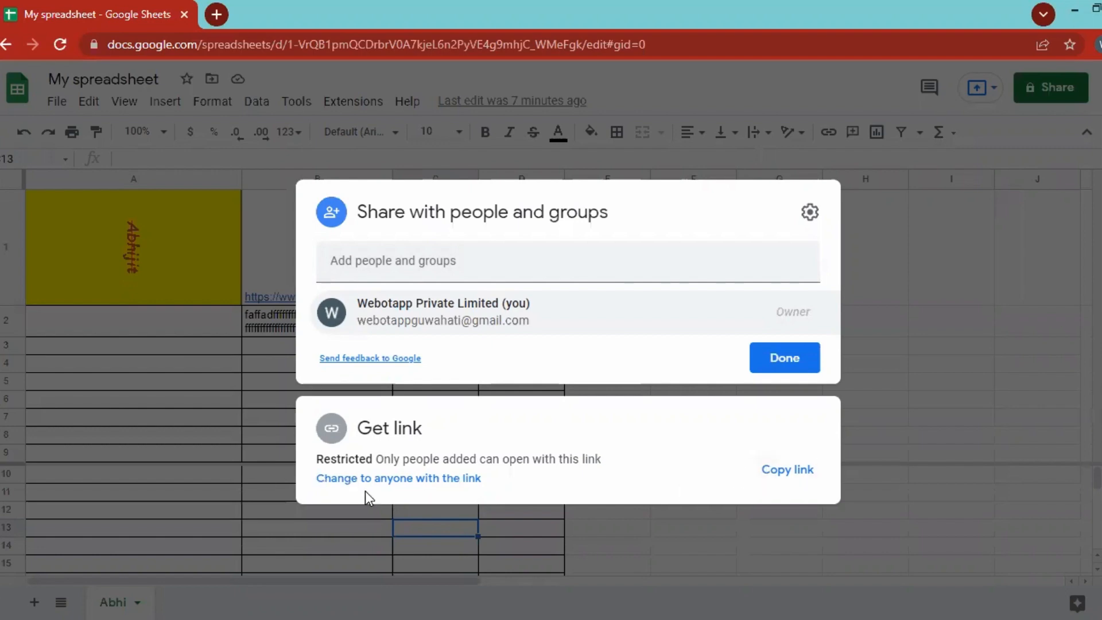
Change the spreadsheet's link access to anyone with the link, view the available roles and close the sharing settings
{"action": "left_click", "coordinate": [457, 491]}
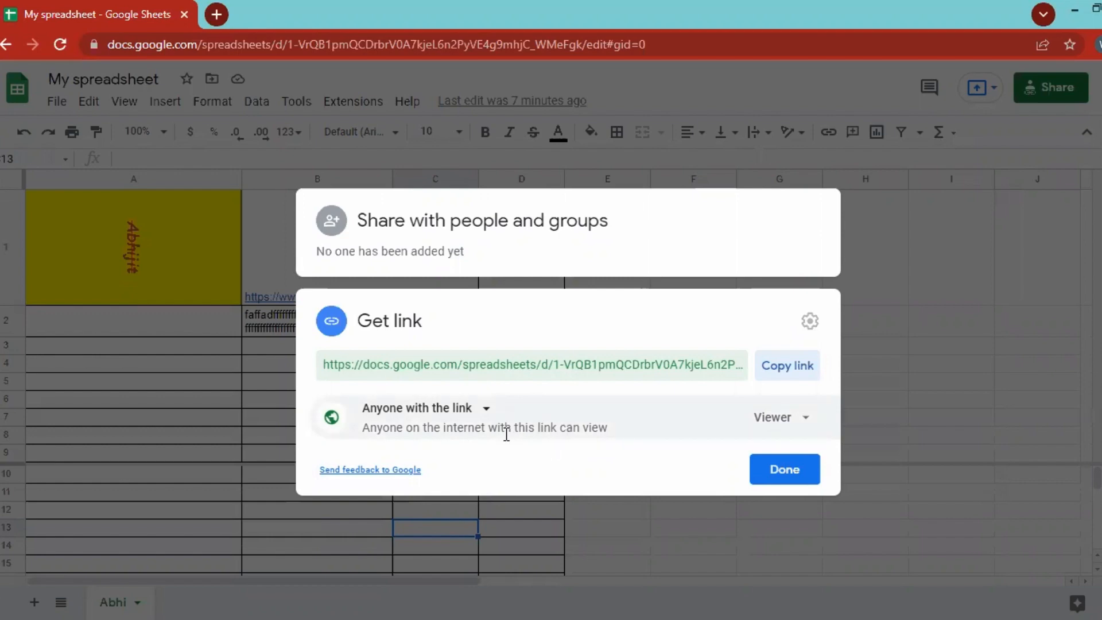
{"action": "left_click", "coordinate": [795, 425]}
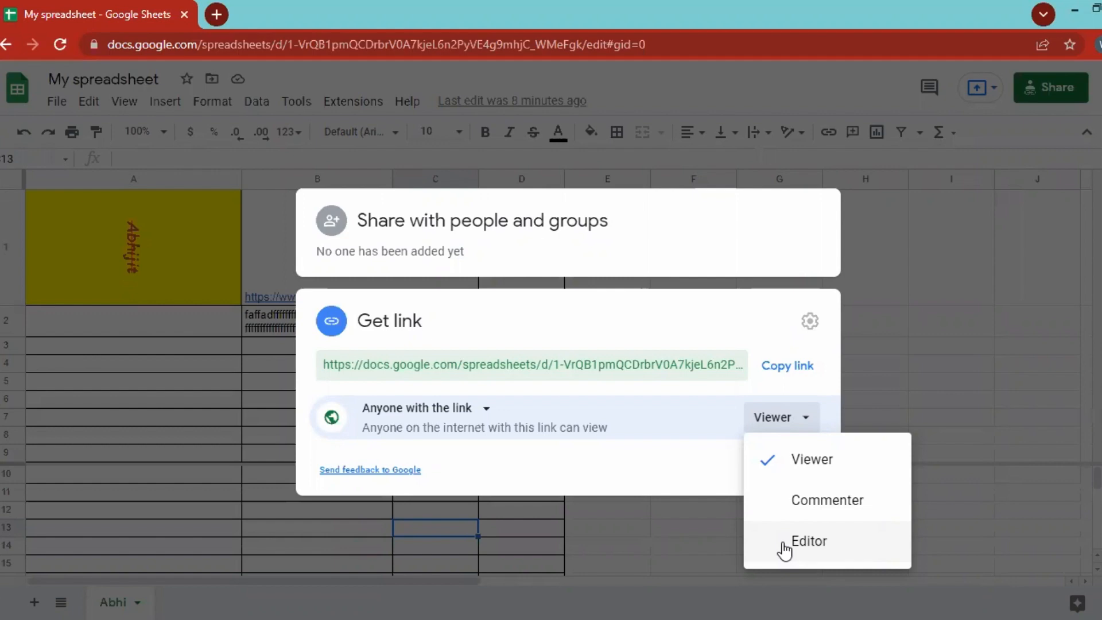
{"action": "left_click", "coordinate": [485, 522]}
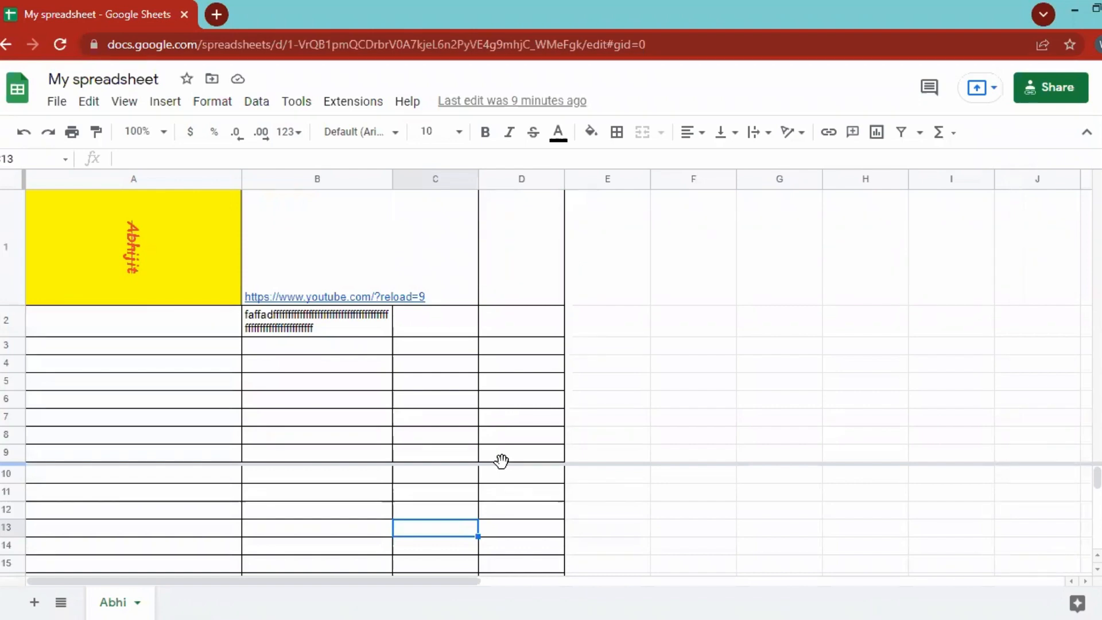
{"action": "left_click", "coordinate": [62, 104]}
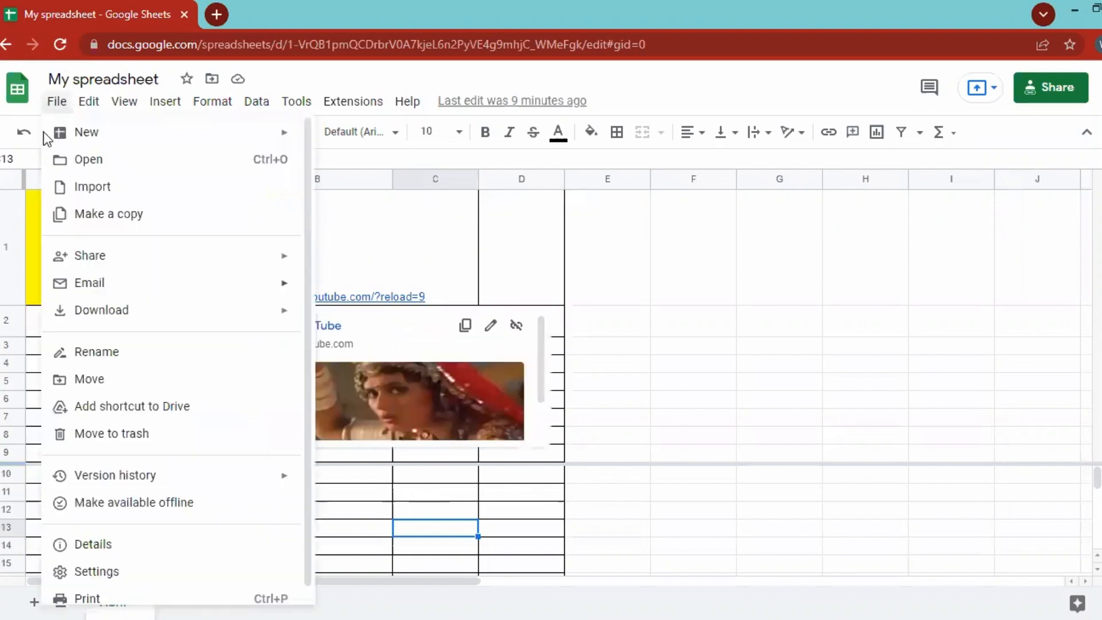
{"action": "left_click", "coordinate": [60, 102]}
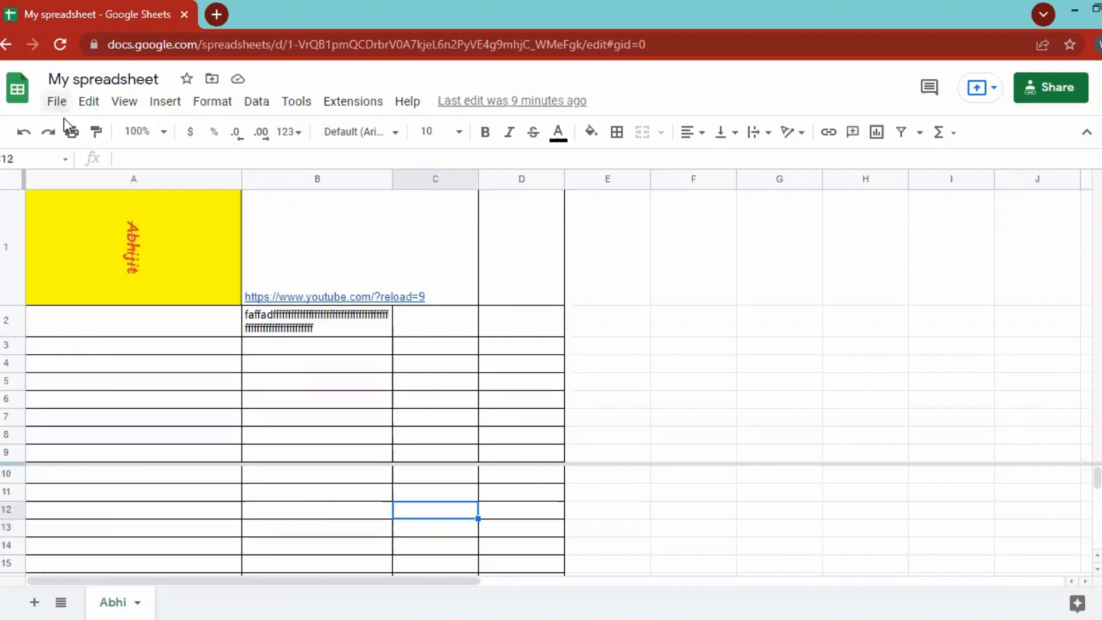
{"action": "left_click", "coordinate": [57, 102]}
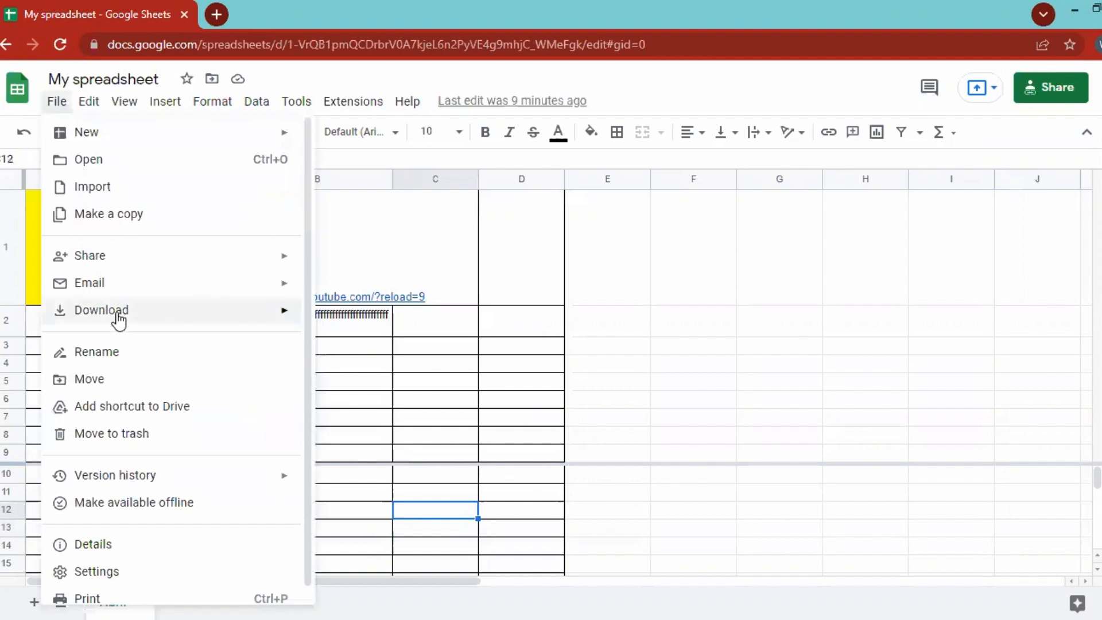
{"action": "mouse_move", "coordinate": [119, 320]}
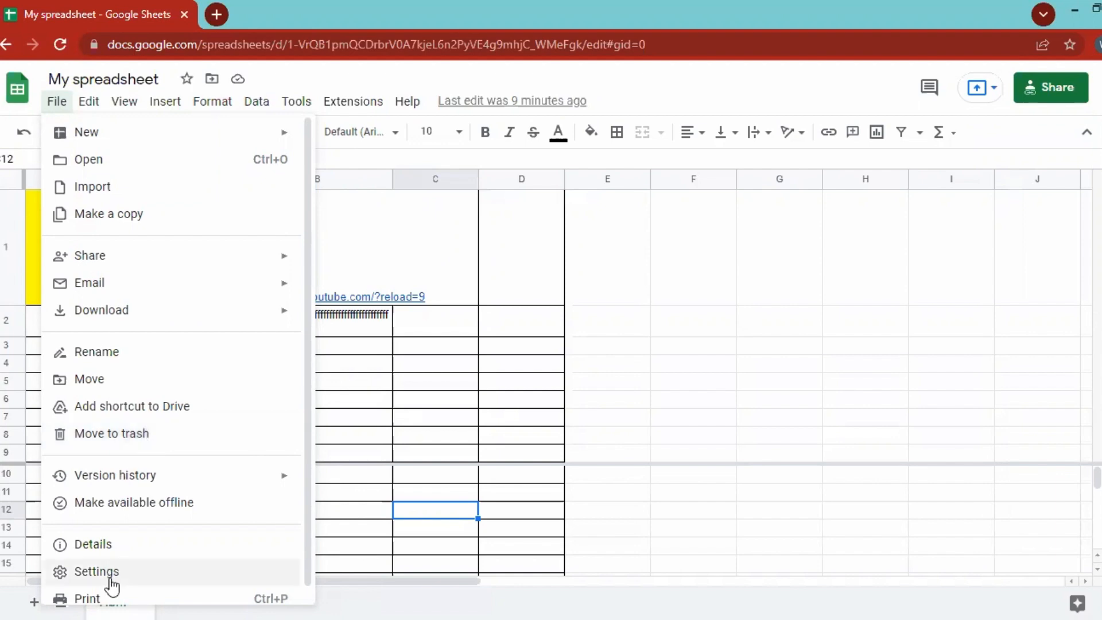
{"action": "scroll", "coordinate": [180, 520], "scroll_direction": "down", "scroll_amount": 1}
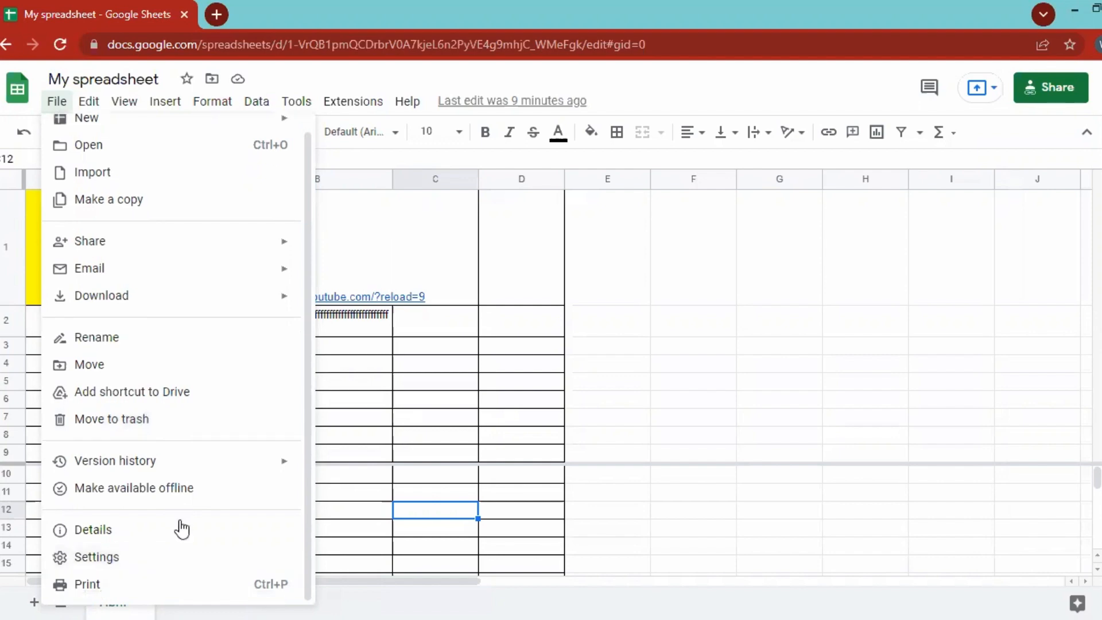
{"action": "left_click", "coordinate": [93, 108]}
{"action": "left_click", "coordinate": [94, 107]}
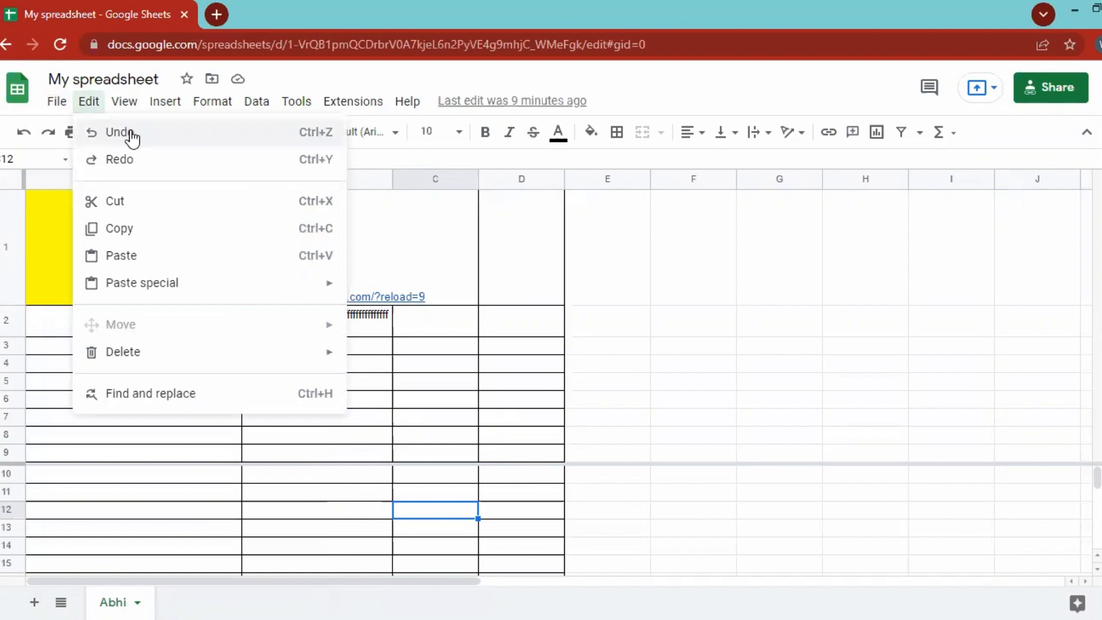
Delete the YouTube link from cell B1
{"action": "left_click", "coordinate": [375, 365]}
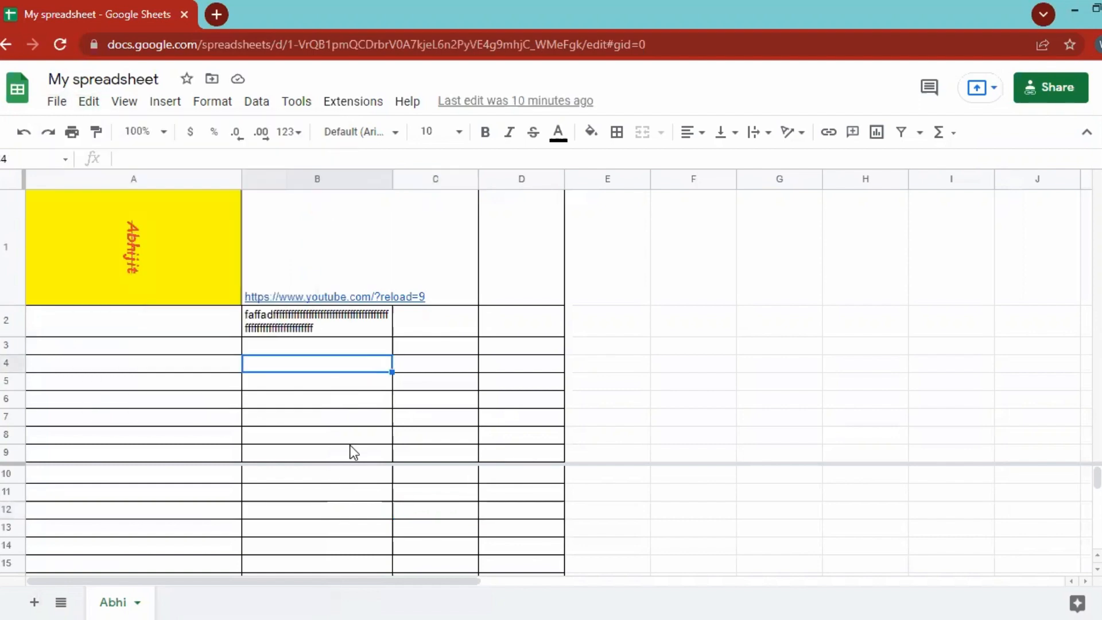
{"action": "key", "text": "Up"}
{"action": "key", "text": "Up"}
{"action": "left_click", "coordinate": [348, 242]}
{"action": "key", "text": "Delete"}
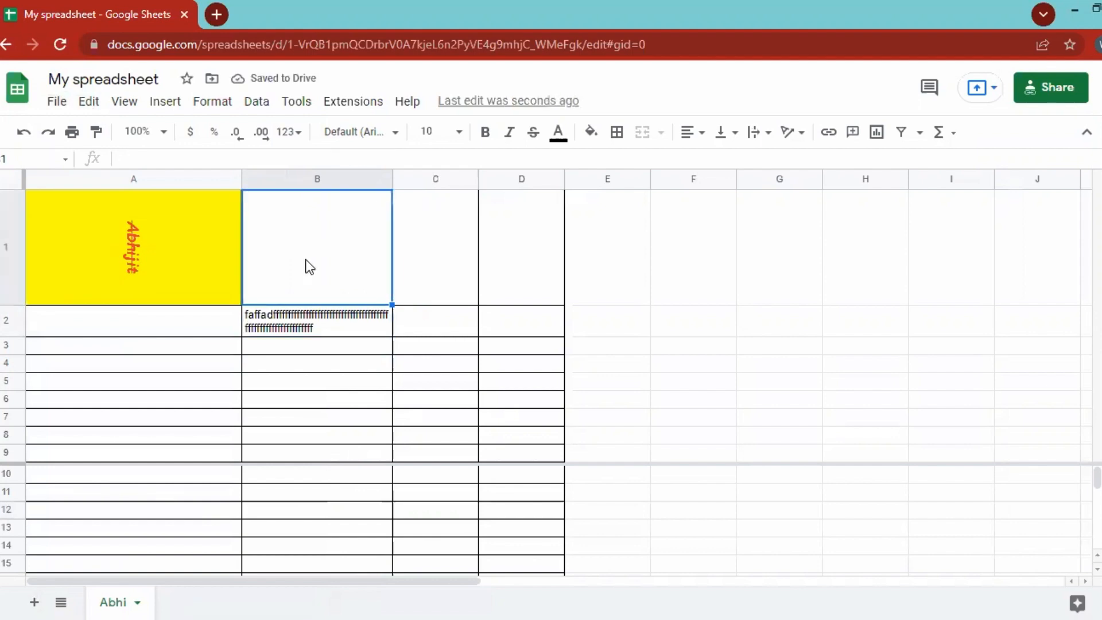
Undo and redo the deletion of the link in cell B1
{"action": "left_click", "coordinate": [48, 137]}
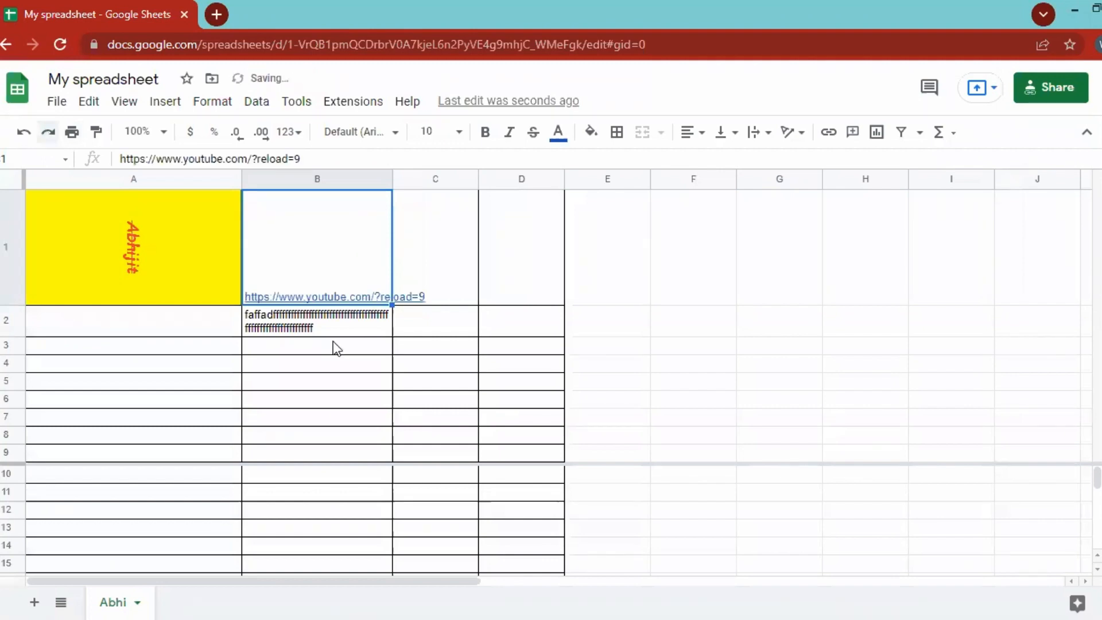
{"action": "left_click", "coordinate": [24, 133]}
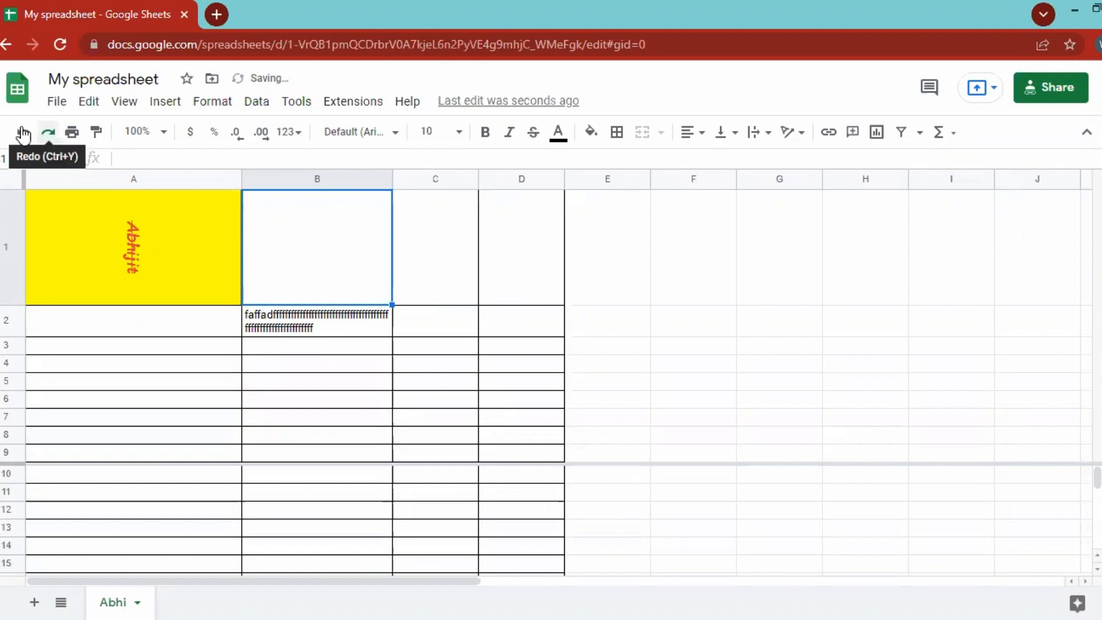
View the Delete options for the selected cell, then open the Find and replace dialog
{"action": "left_click", "coordinate": [86, 103]}
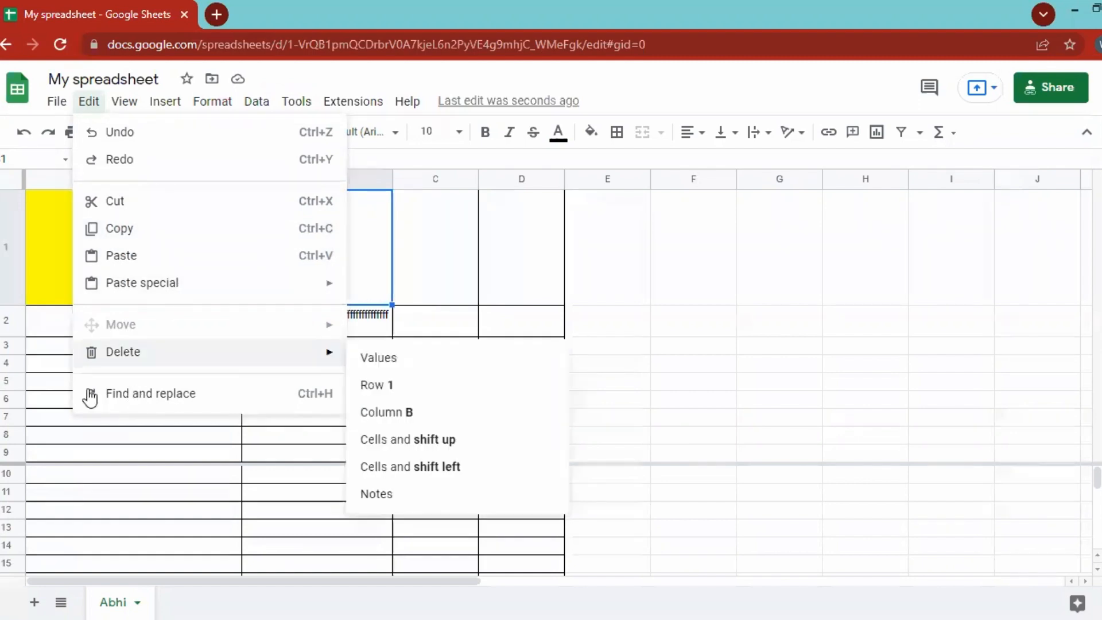
{"action": "mouse_move", "coordinate": [136, 354]}
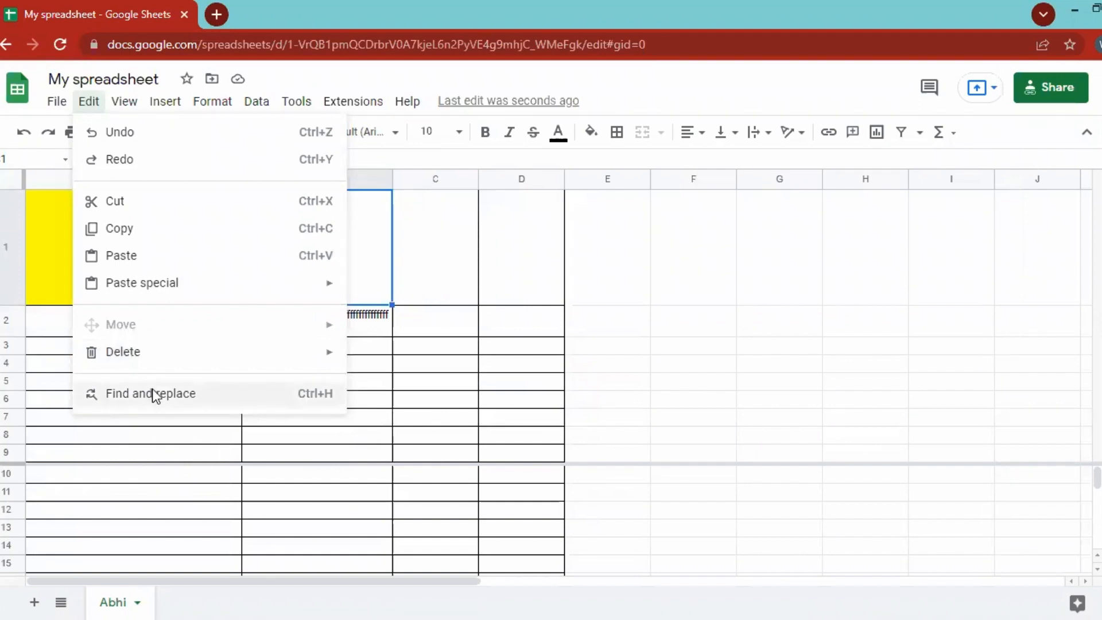
{"action": "left_click", "coordinate": [153, 393]}
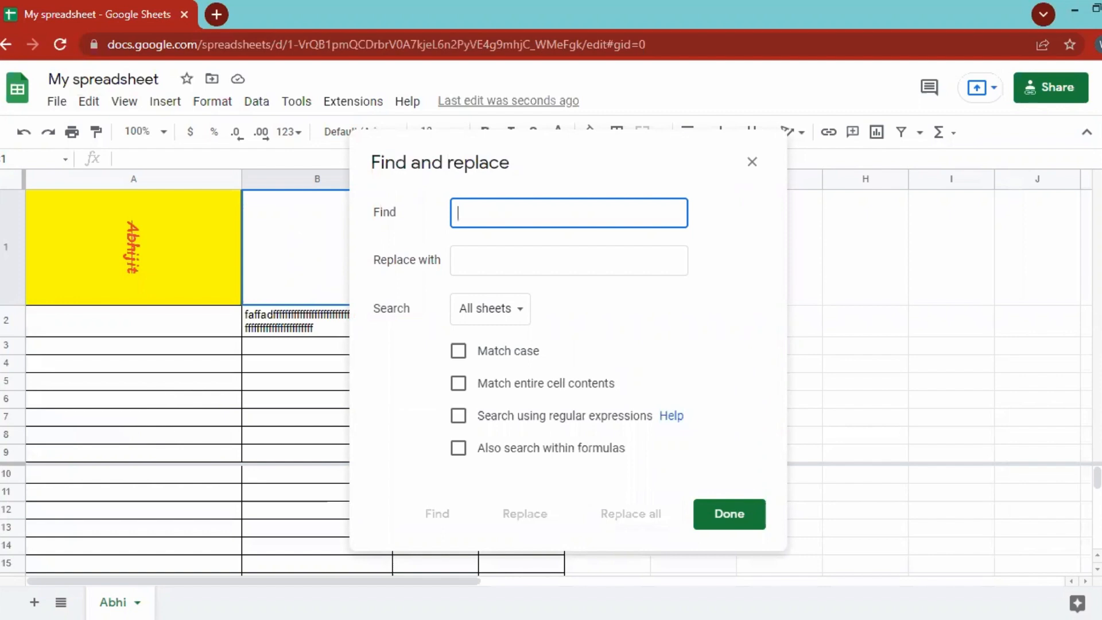
Enter Apple in cell A3 and Orange in cell A4 as sample search data
{"action": "double_click", "coordinate": [116, 347]}
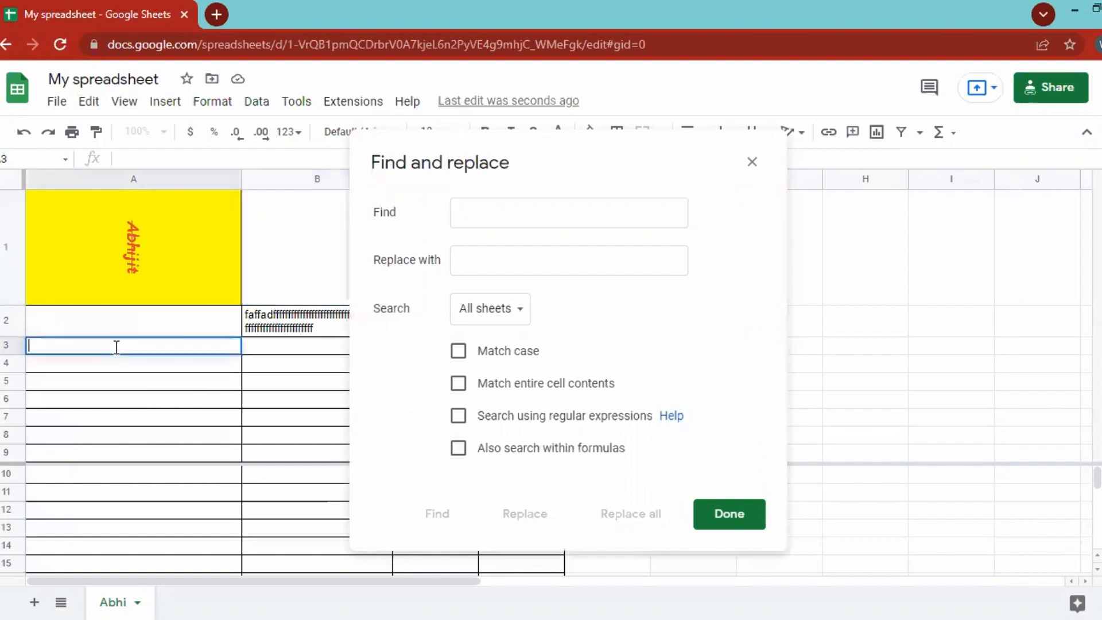
{"action": "type", "text": "Apple"}
{"action": "key", "text": "Return"}
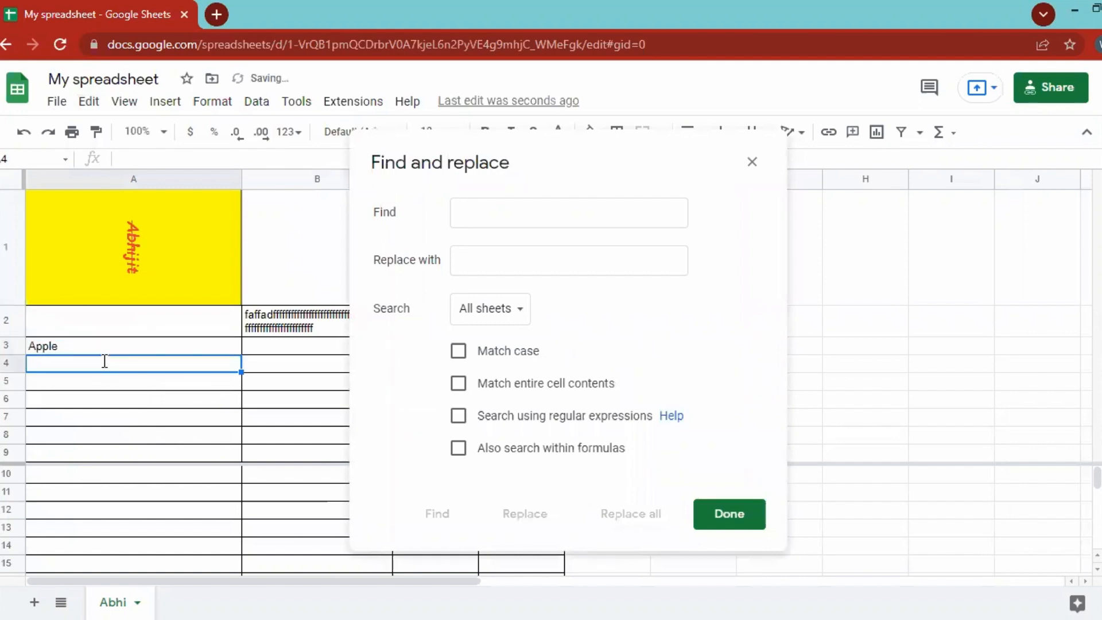
{"action": "type", "text": "Orage"}
{"action": "key", "text": "BackSpace"}
{"action": "key", "text": "BackSpace"}
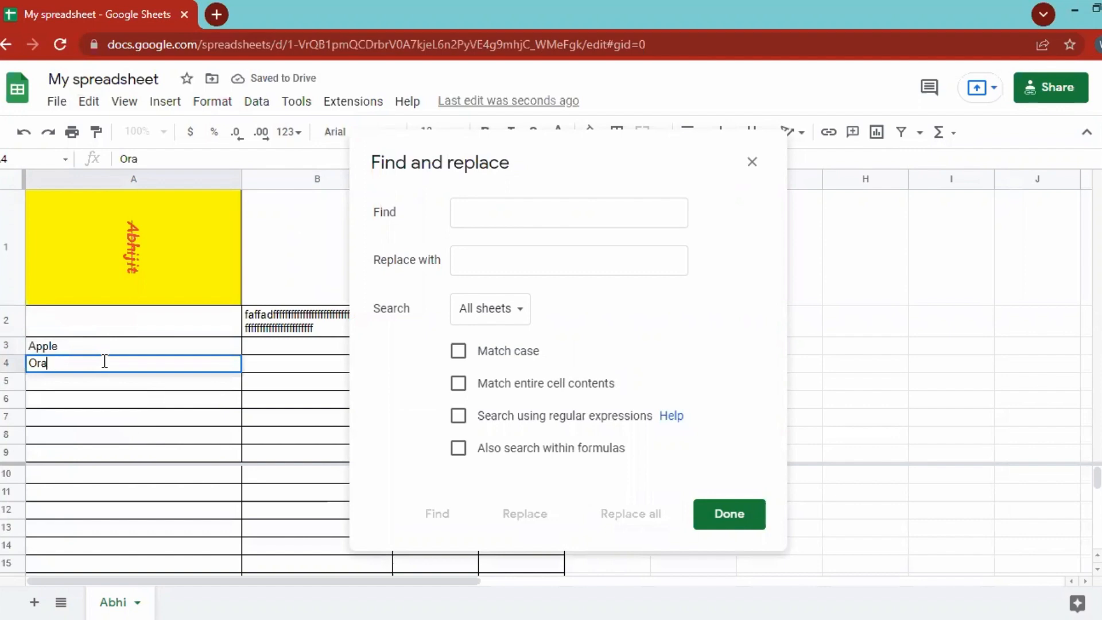
{"action": "type", "text": "nge"}
Enter Banana in cell A5, Cherry in cell A6 and berry in cell A7 as further sample search data
{"action": "left_click", "coordinate": [87, 381]}
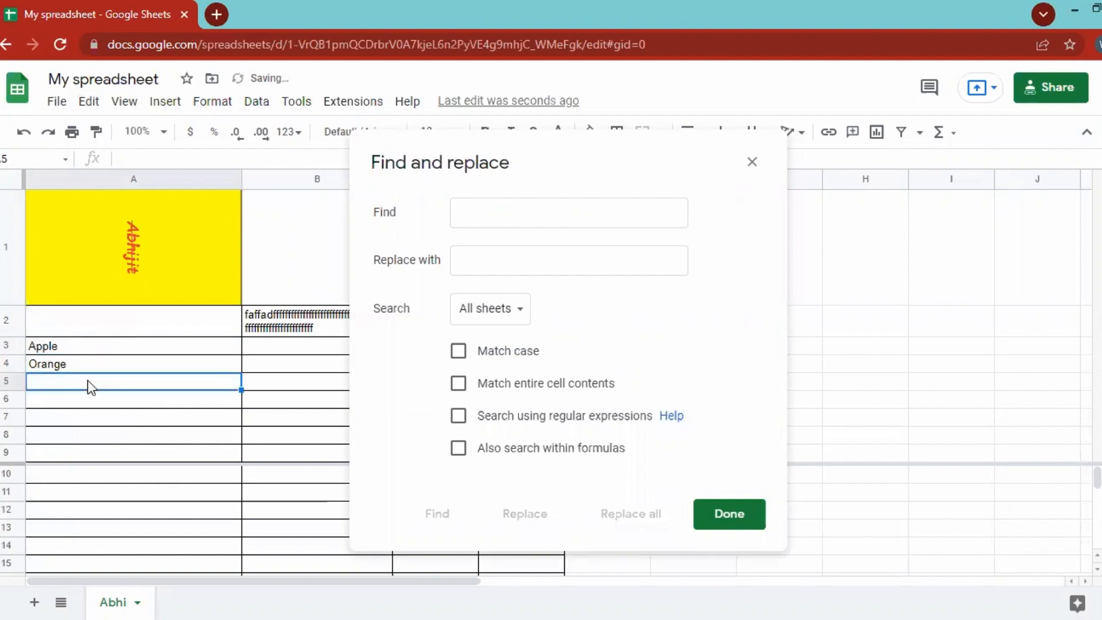
{"action": "type", "text": "Banana"}
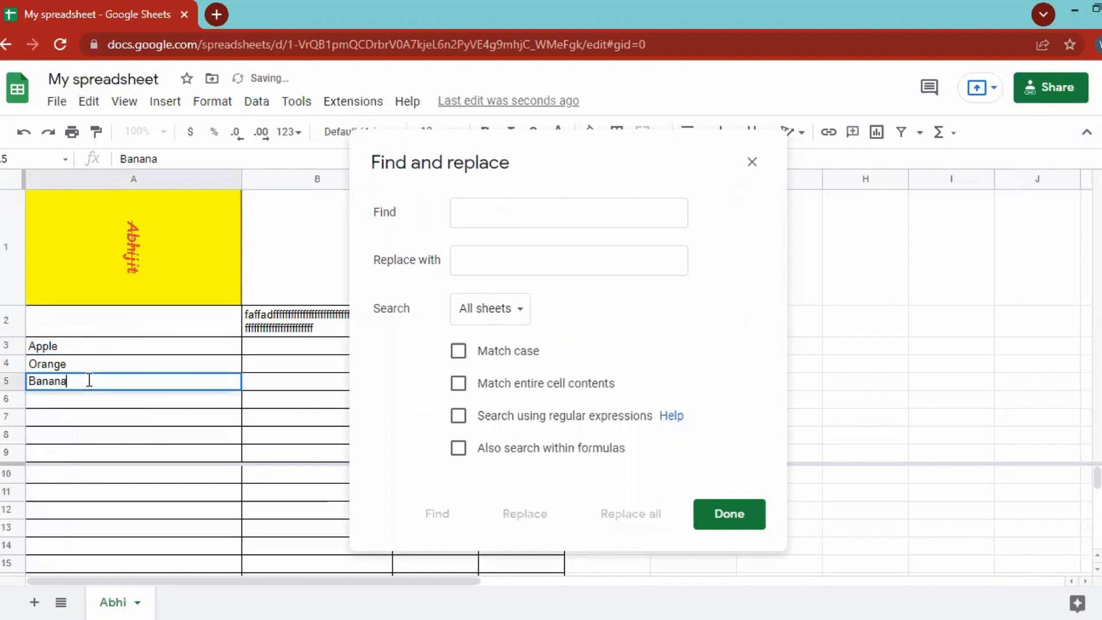
{"action": "key", "text": "Return"}
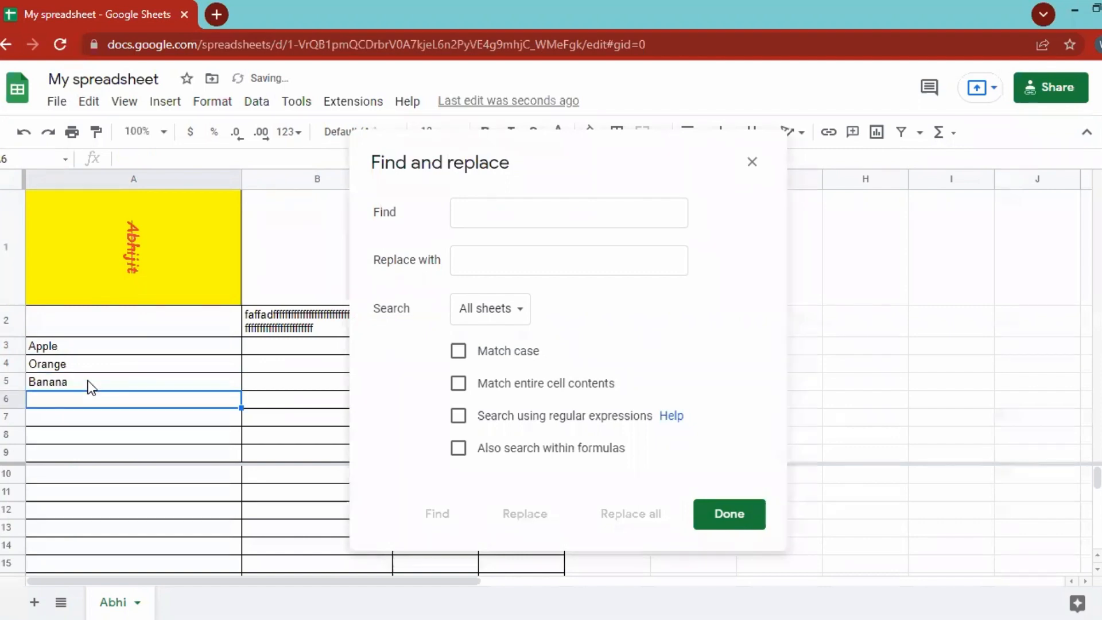
{"action": "type", "text": "Cherry"}
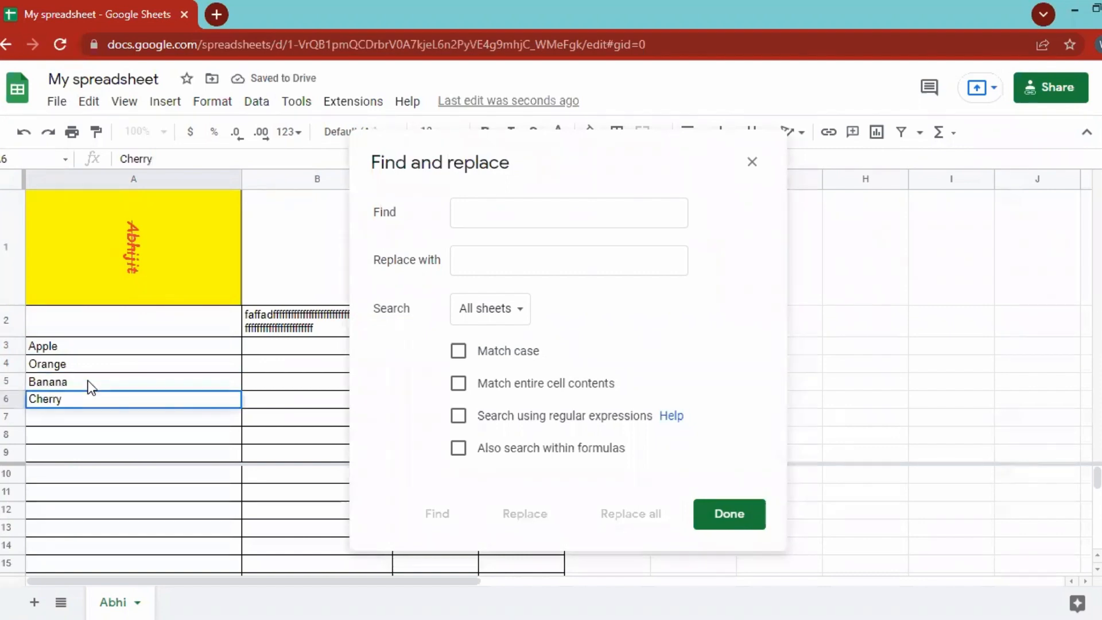
{"action": "key", "text": "Return"}
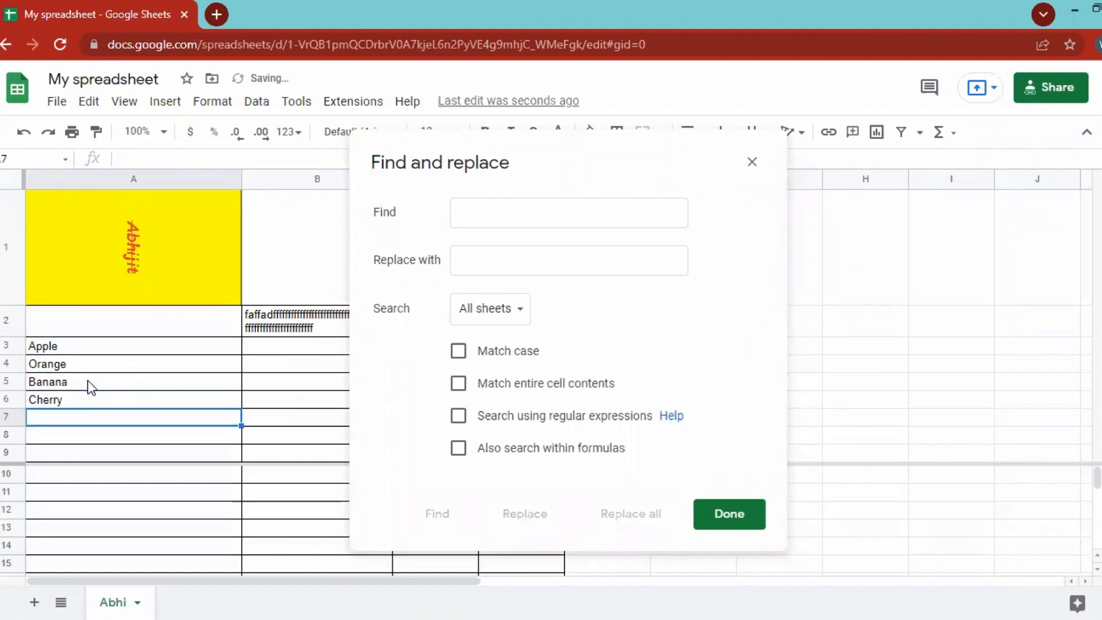
{"action": "type", "text": "b"}
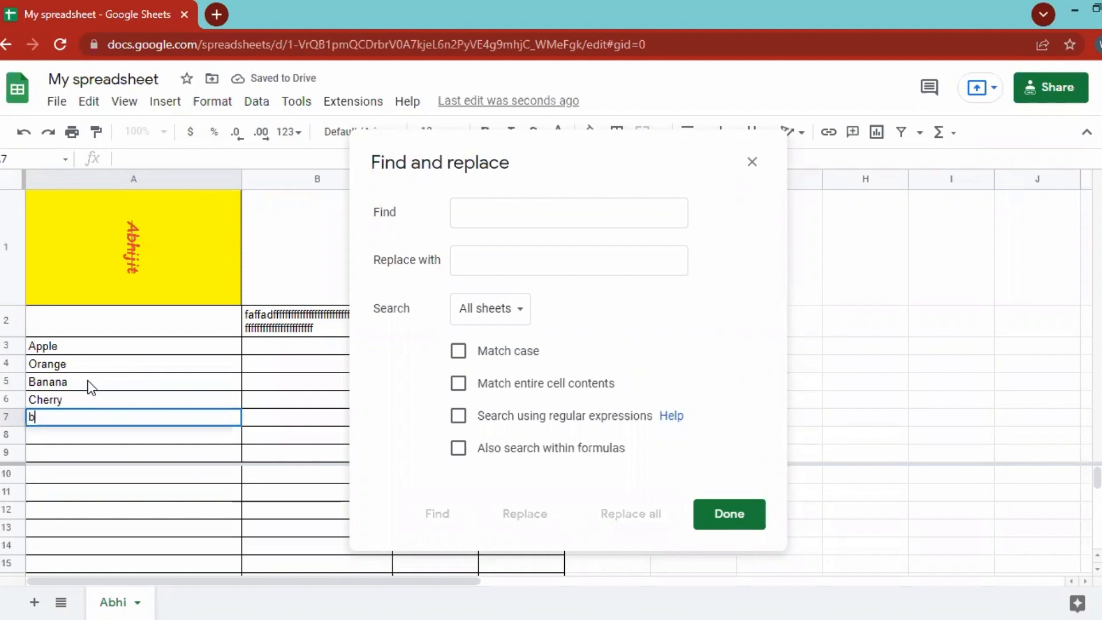
{"action": "type", "text": "erry"}
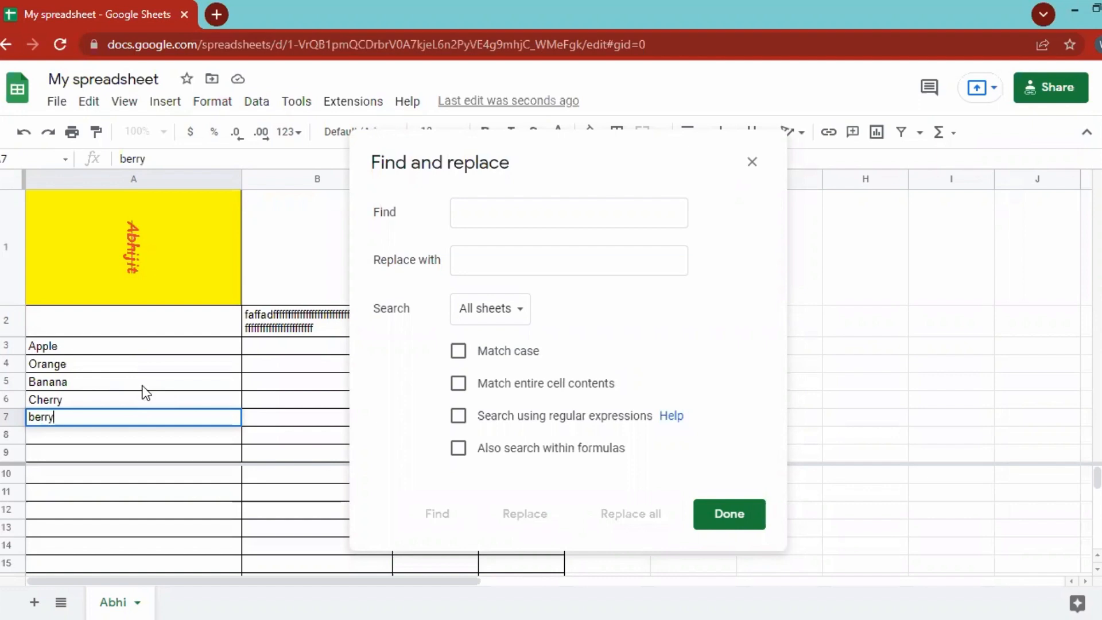
{"action": "left_click", "coordinate": [156, 380]}
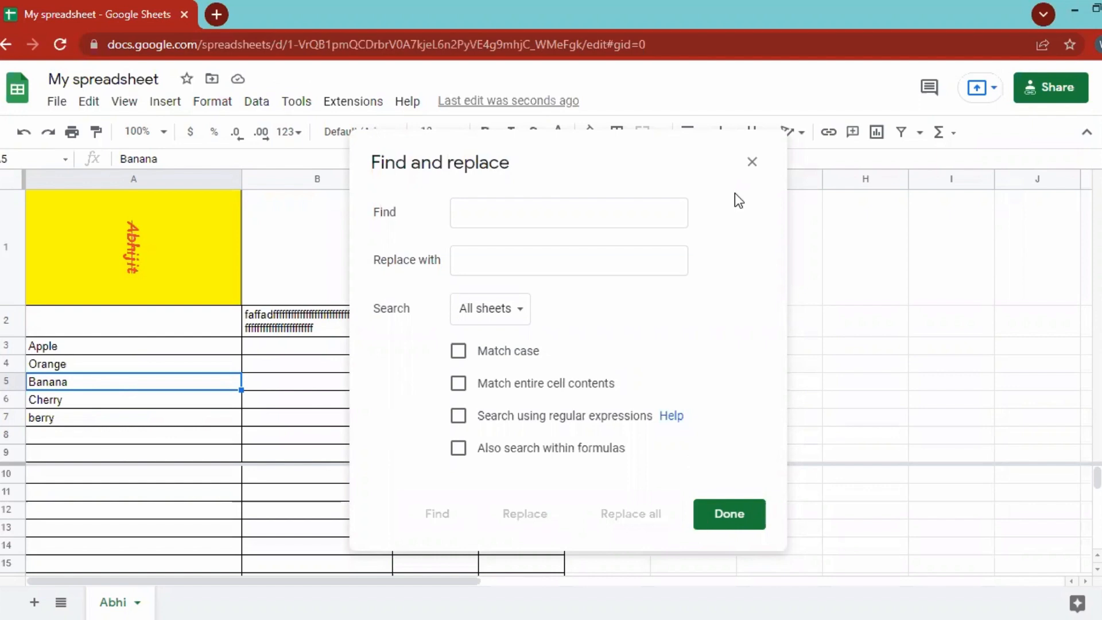
Use Find and replace to replace all occurrences of Apple with Coconut across all sheets, finishing by closing the dialog
{"action": "left_click", "coordinate": [86, 107]}
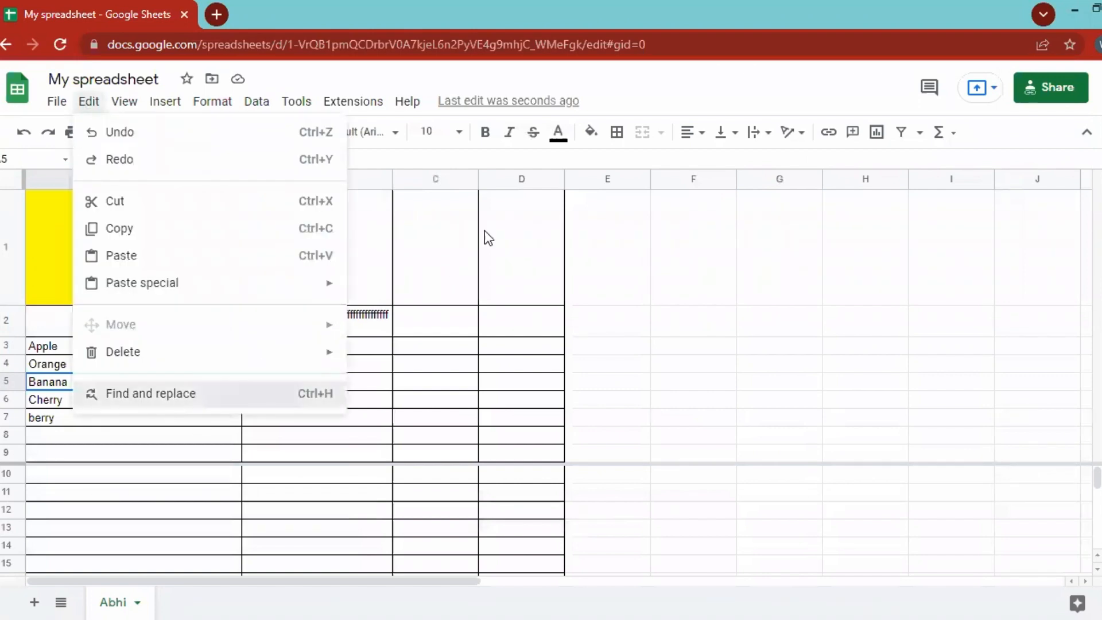
{"action": "key", "text": "ctrl+h"}
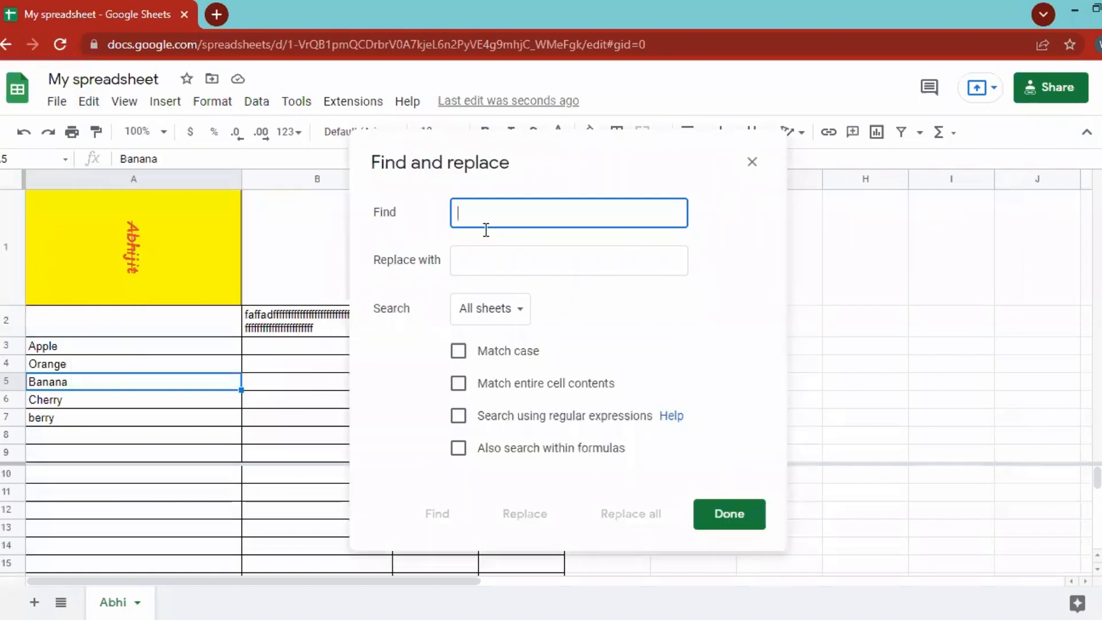
{"action": "type", "text": "A"}
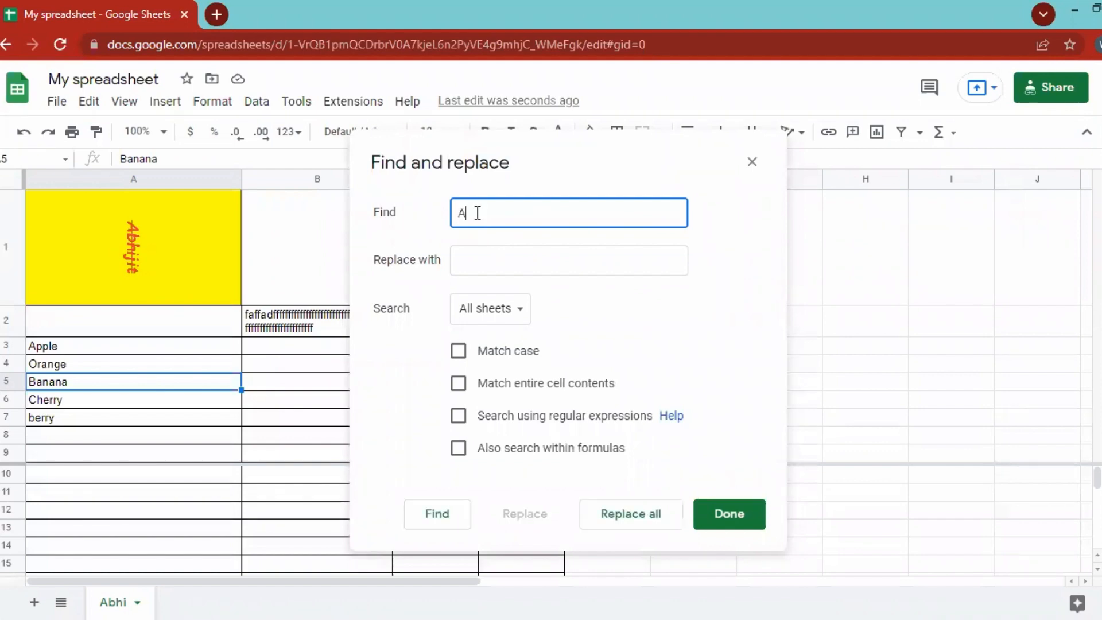
{"action": "type", "text": "pple"}
{"action": "left_click", "coordinate": [476, 259]}
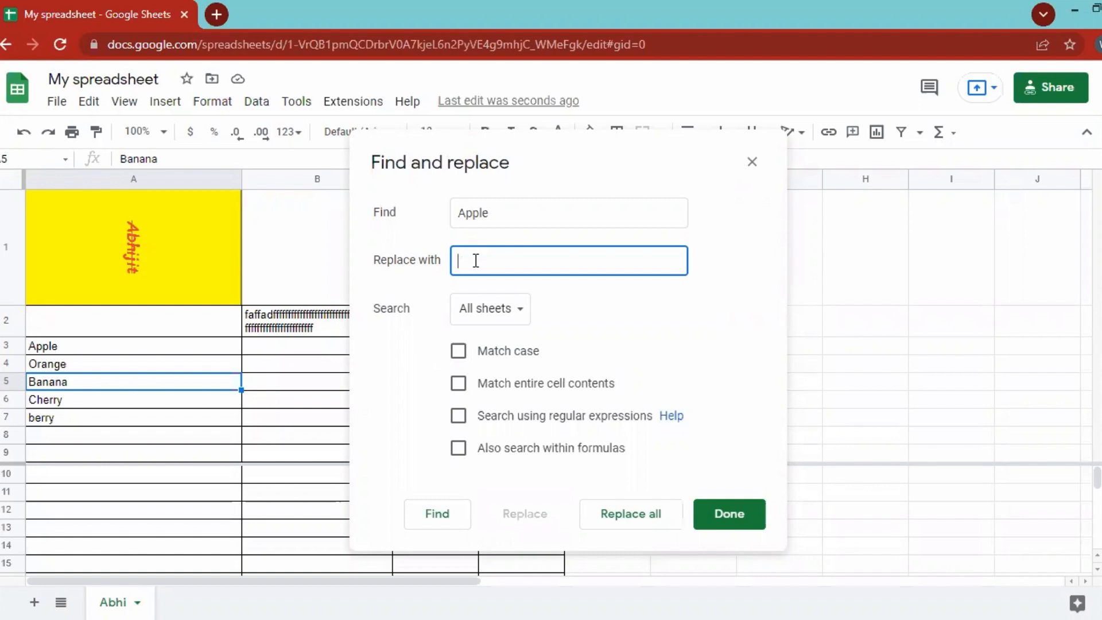
{"action": "type", "text": "C"}
{"action": "type", "text": "oun"}
{"action": "key", "text": "BackSpace"}
{"action": "key", "text": "BackSpace"}
{"action": "type", "text": "onut"}
{"action": "left_click", "coordinate": [644, 519]}
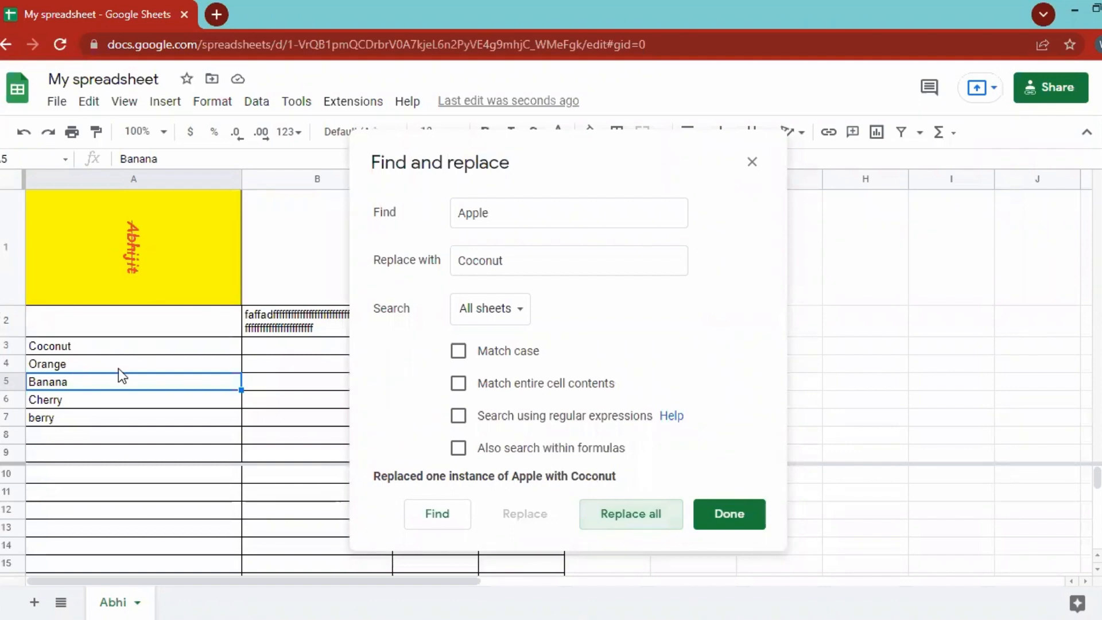
{"action": "left_click", "coordinate": [732, 514]}
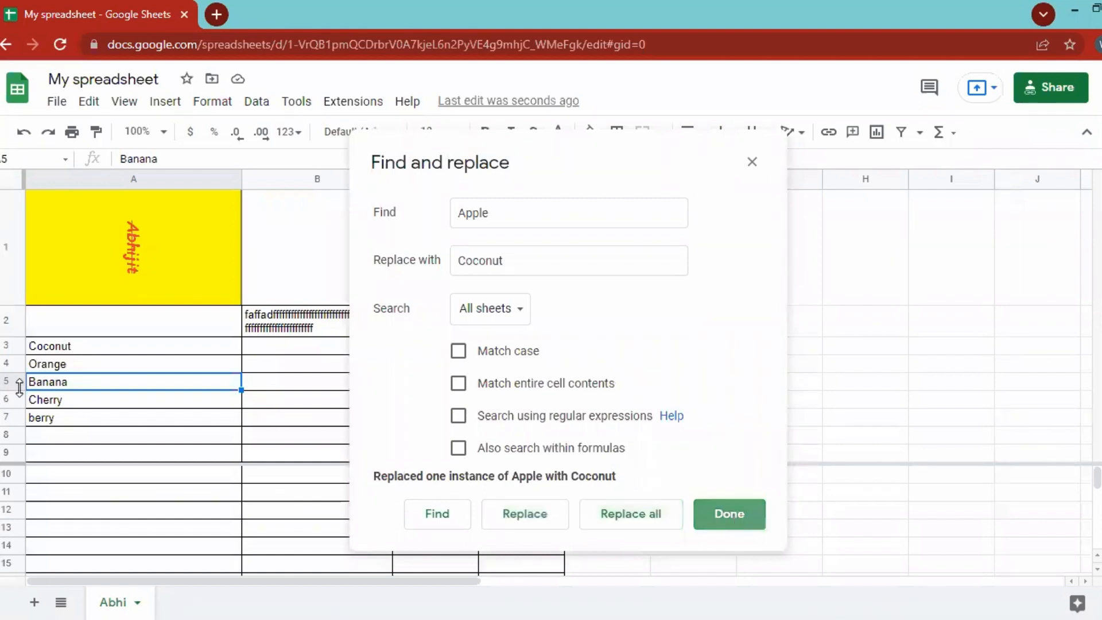
Check the replaced entry in cell A3, then look through the View options, including Show and Group
{"action": "left_click", "coordinate": [45, 349]}
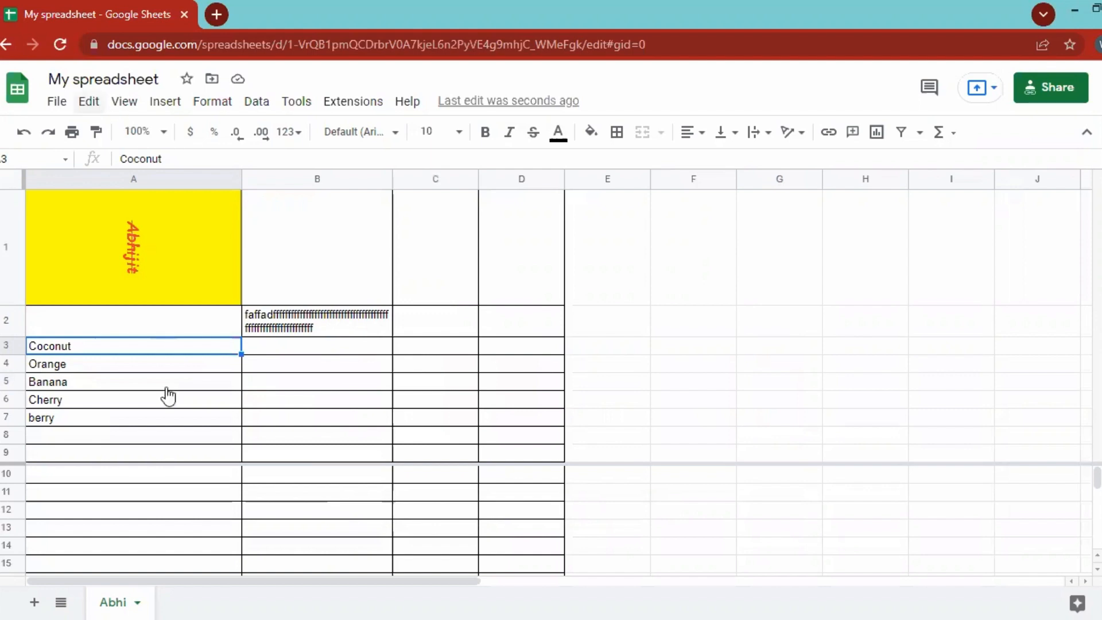
{"action": "key", "text": "alt+e"}
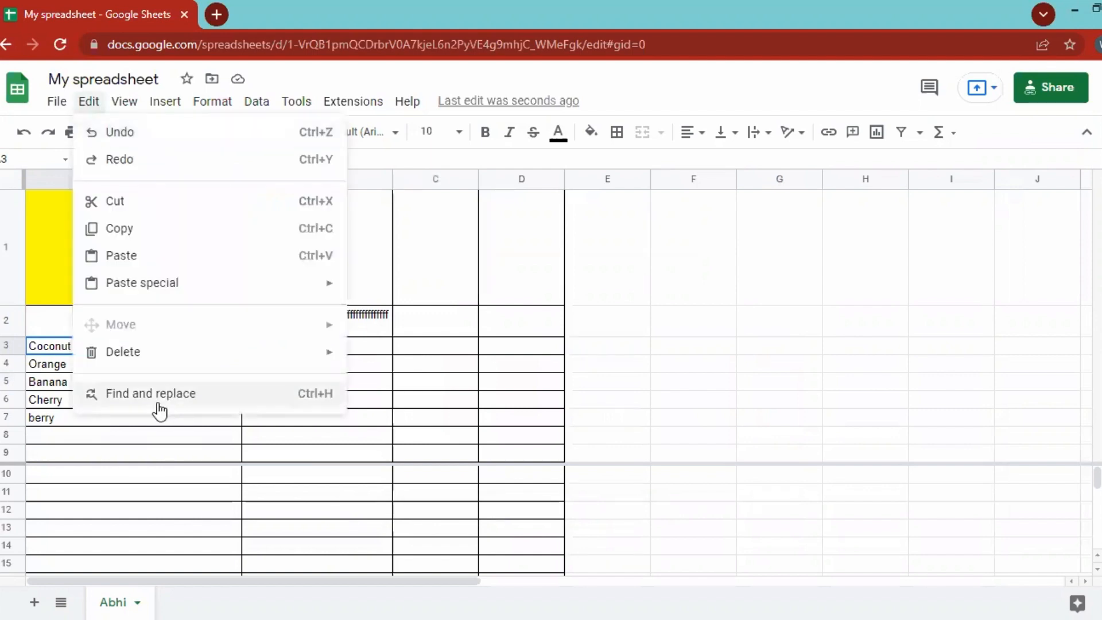
{"action": "left_click", "coordinate": [124, 107]}
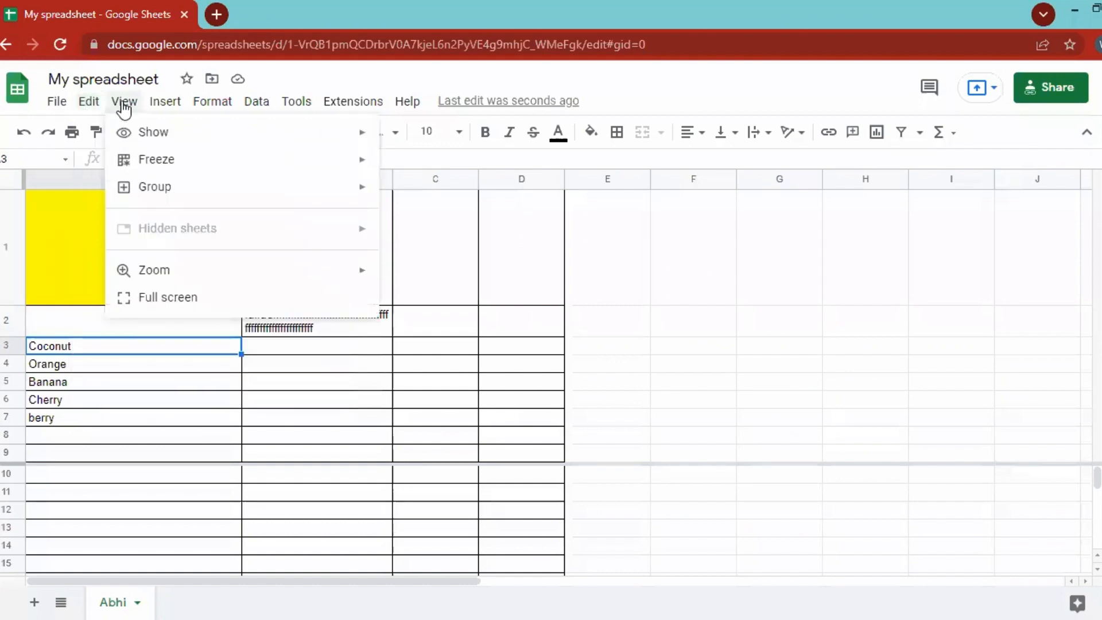
{"action": "left_click", "coordinate": [124, 107]}
{"action": "left_click", "coordinate": [120, 106]}
{"action": "mouse_move", "coordinate": [144, 138]}
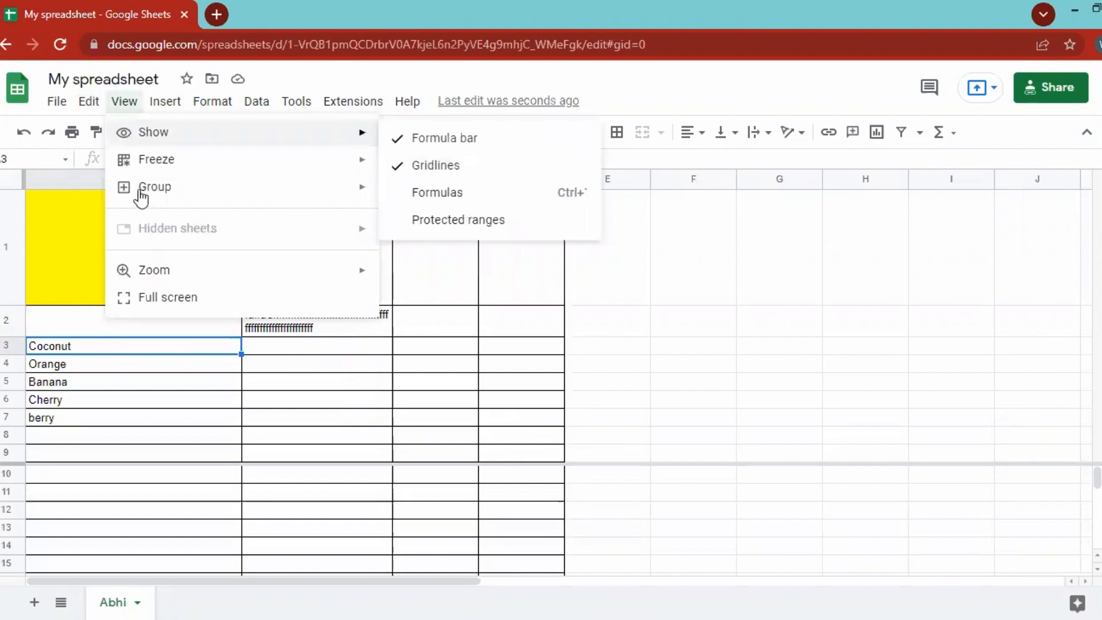
{"action": "mouse_move", "coordinate": [140, 198]}
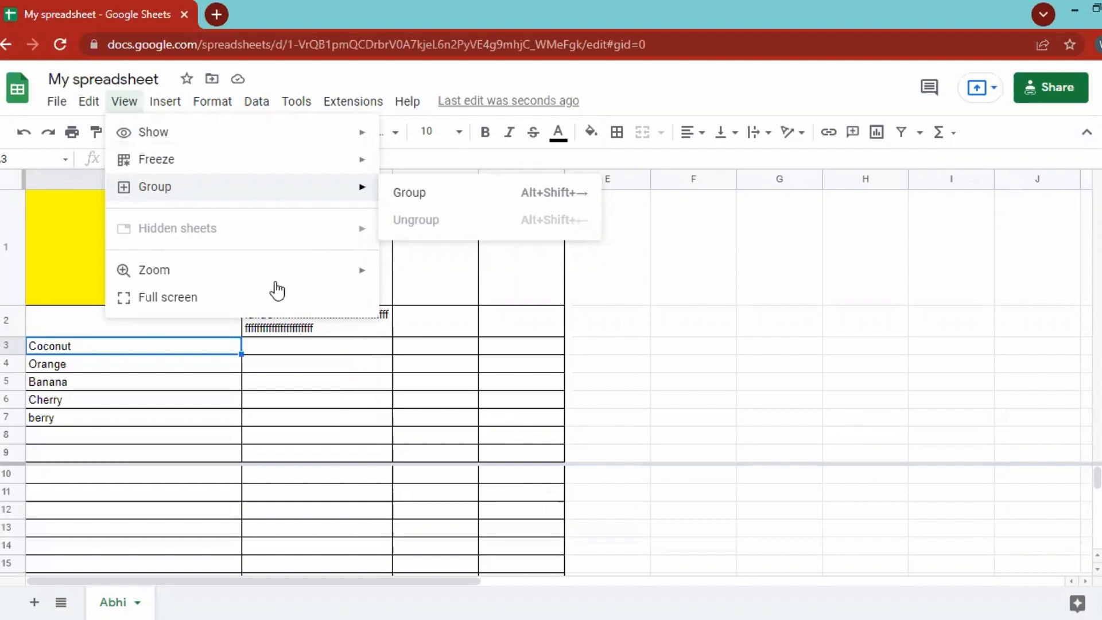
{"action": "mouse_move", "coordinate": [265, 278]}
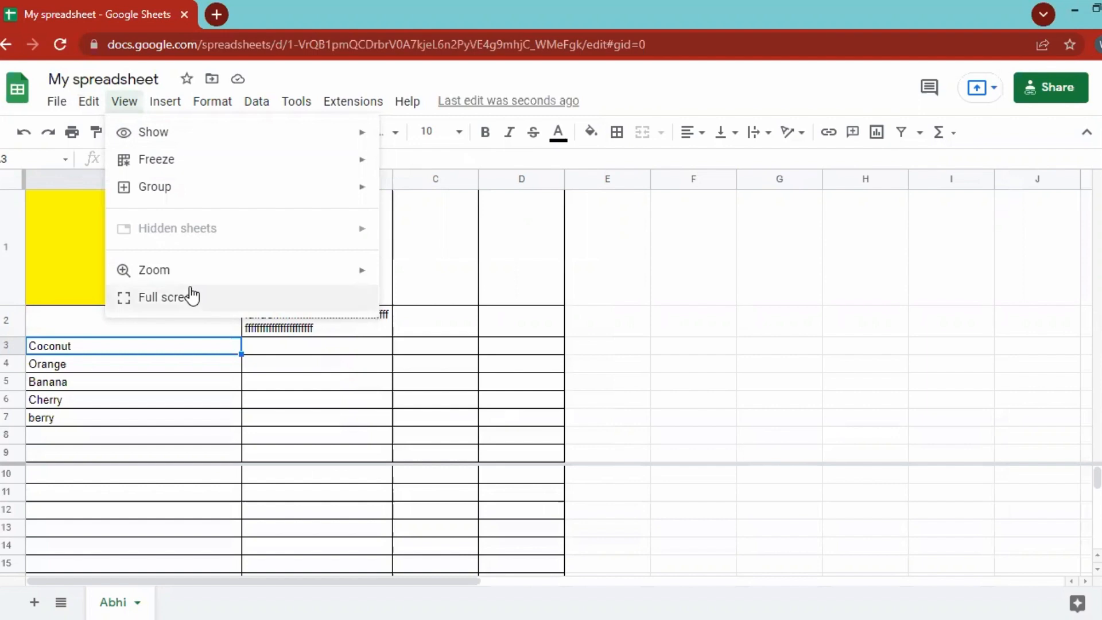
Insert a new cell at A1, shifting the existing cells to the right
{"action": "left_click", "coordinate": [163, 103]}
{"action": "mouse_move", "coordinate": [208, 146]}
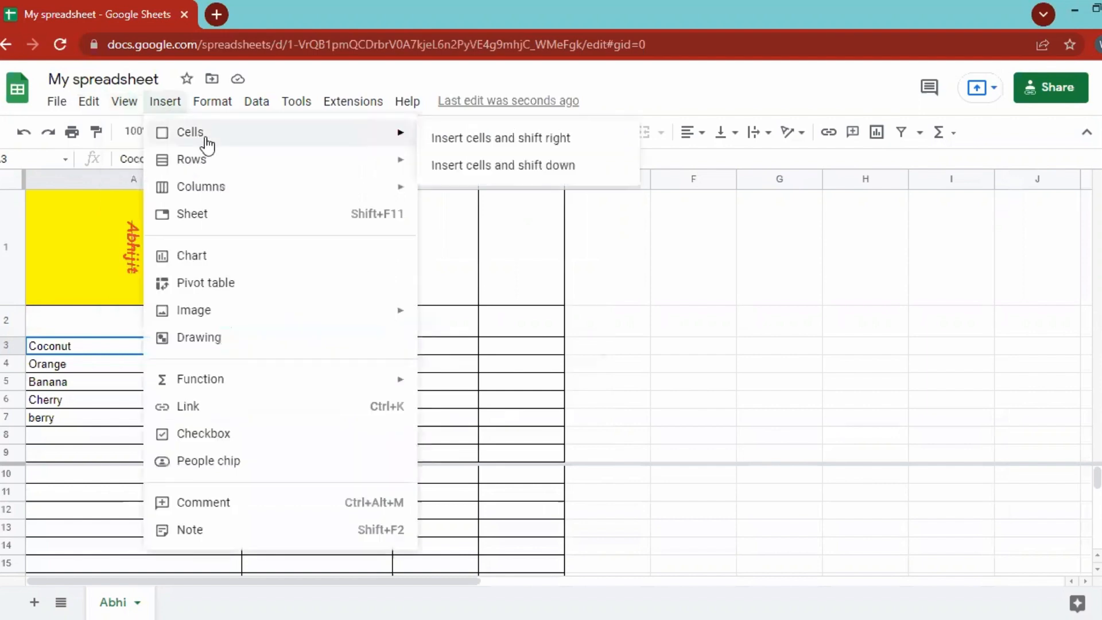
{"action": "left_click", "coordinate": [76, 274]}
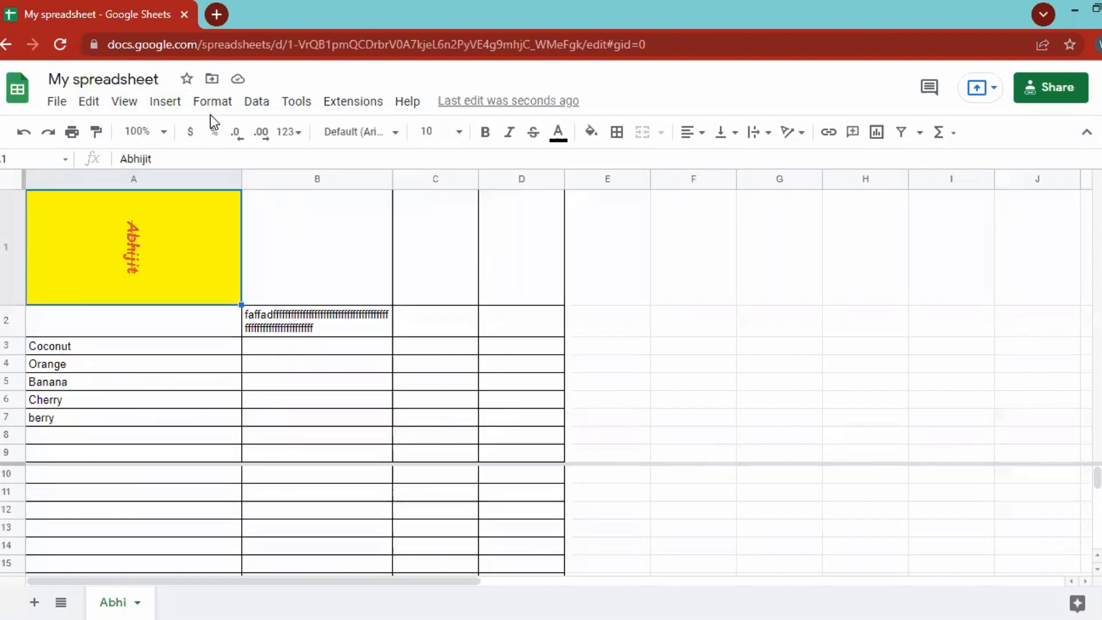
{"action": "left_click", "coordinate": [164, 101]}
{"action": "mouse_move", "coordinate": [344, 132]}
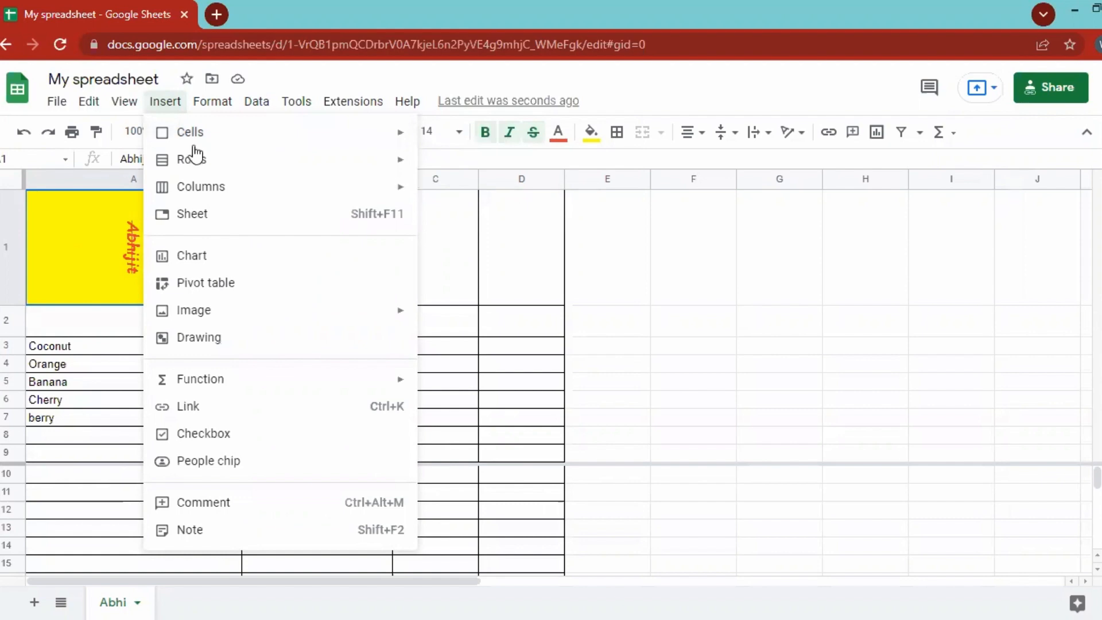
{"action": "mouse_move", "coordinate": [400, 133]}
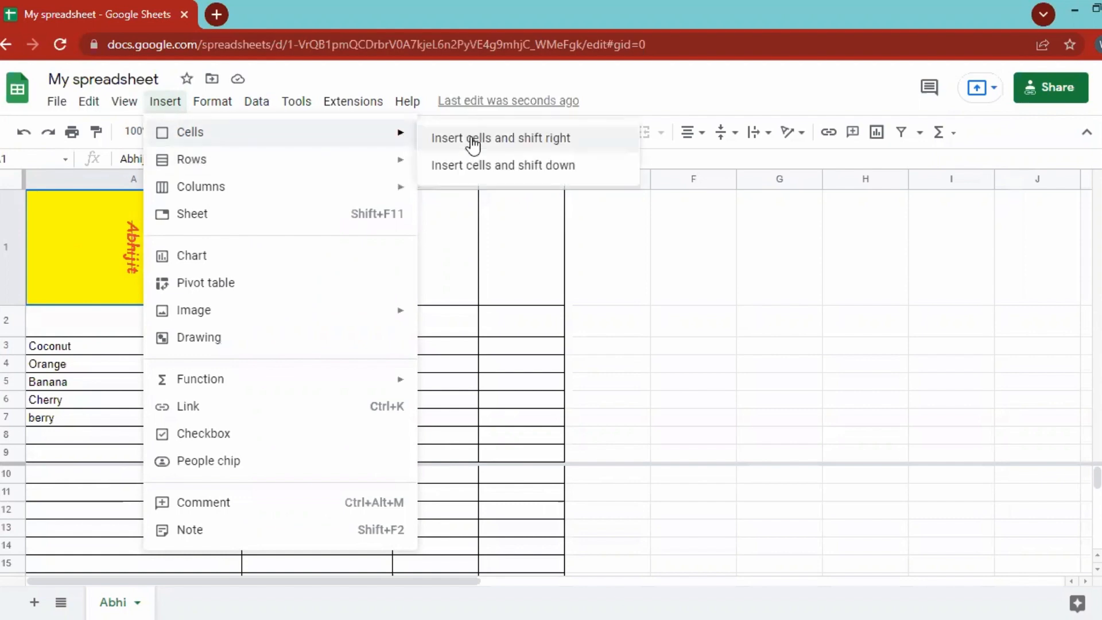
{"action": "left_click", "coordinate": [471, 138]}
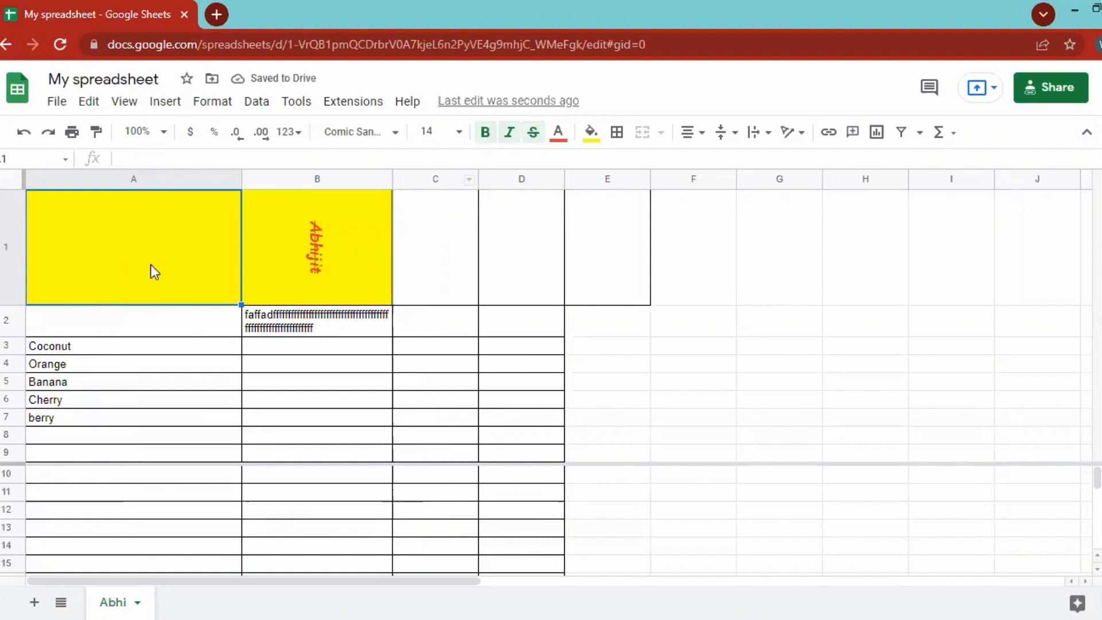
Insert a new cell at B1, shifting the existing cells down
{"action": "left_click", "coordinate": [165, 102]}
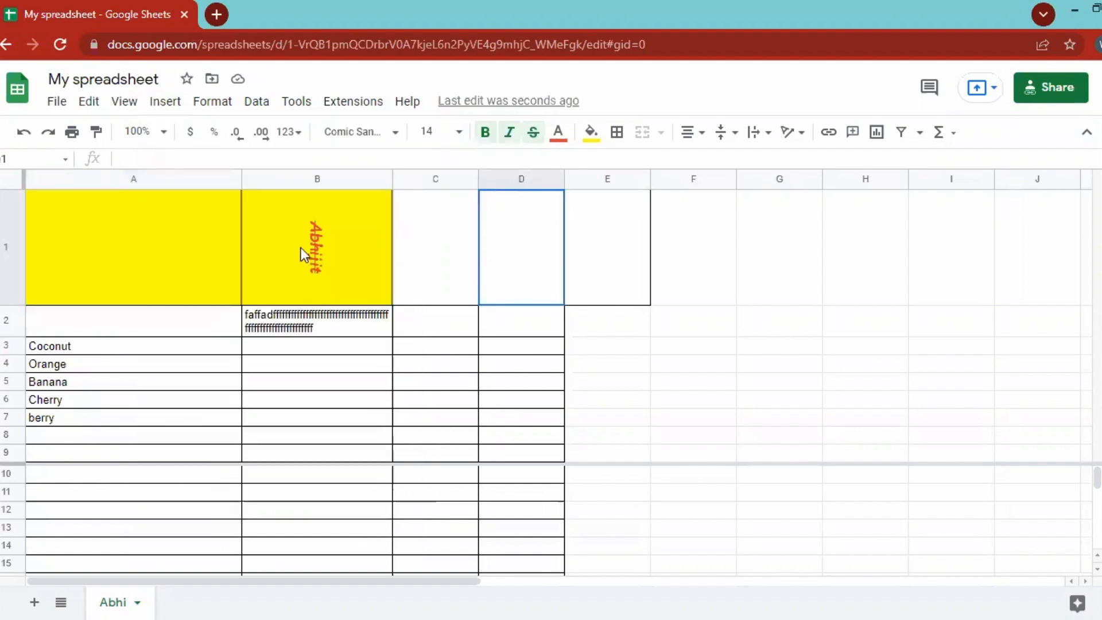
{"action": "left_click", "coordinate": [301, 246]}
{"action": "left_click", "coordinate": [170, 104]}
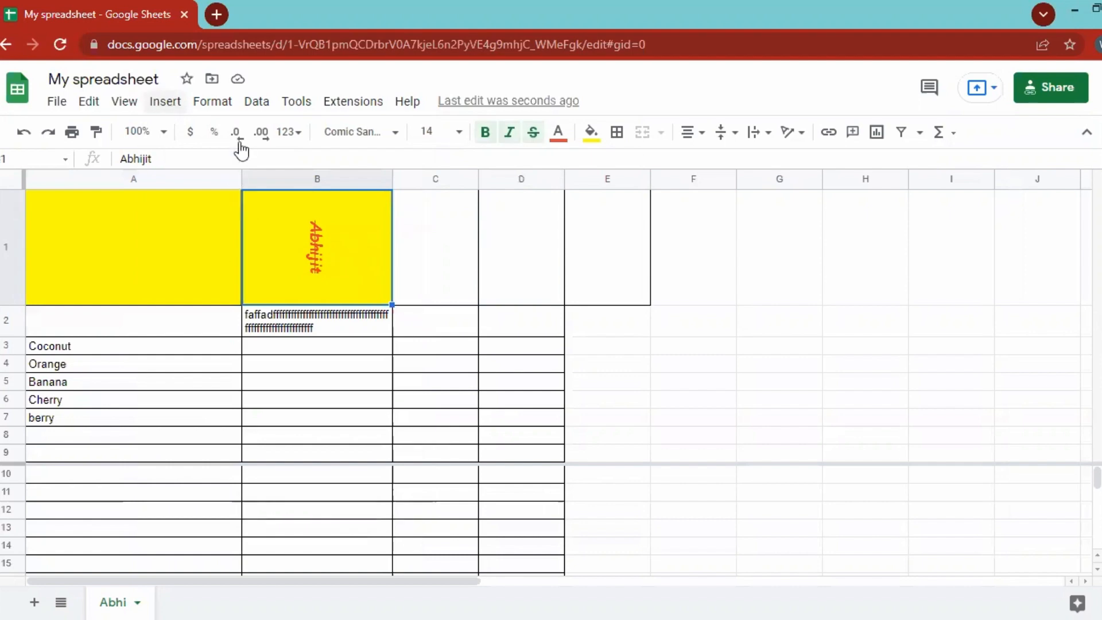
{"action": "mouse_move", "coordinate": [241, 137]}
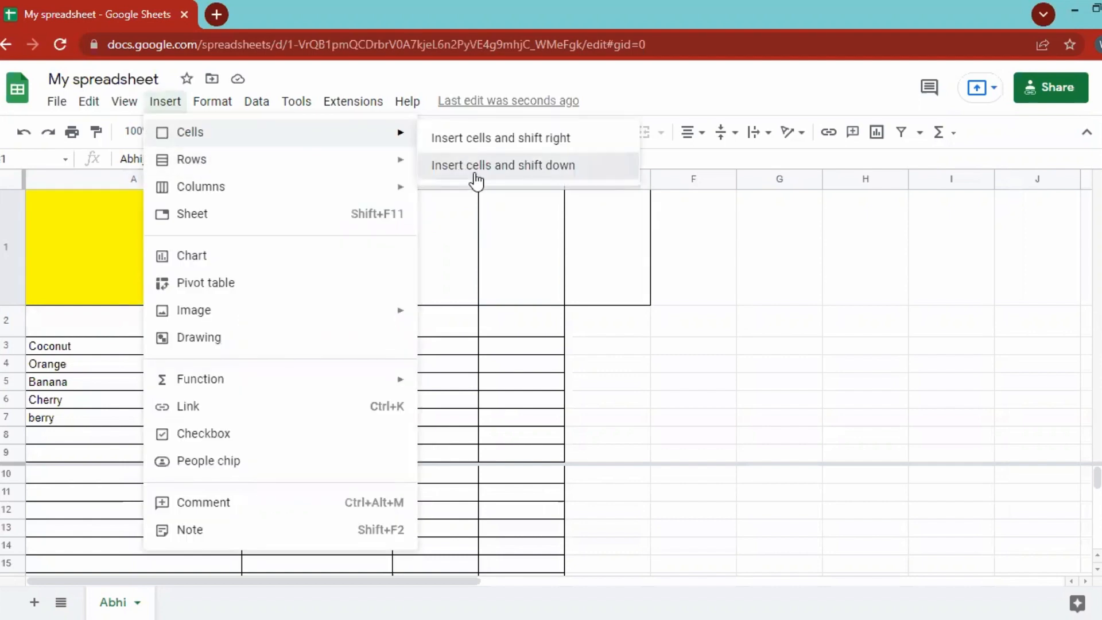
{"action": "left_click", "coordinate": [472, 173]}
Review the Image and Function insert options, then insert a checkbox in cell A1
{"action": "left_click", "coordinate": [237, 244]}
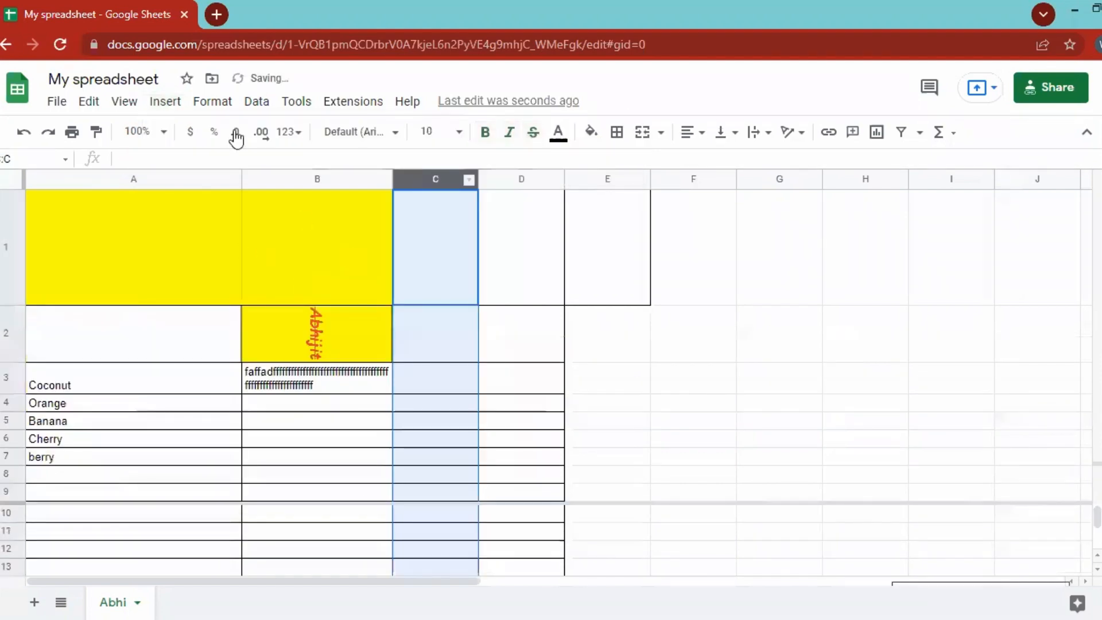
{"action": "left_click", "coordinate": [166, 102]}
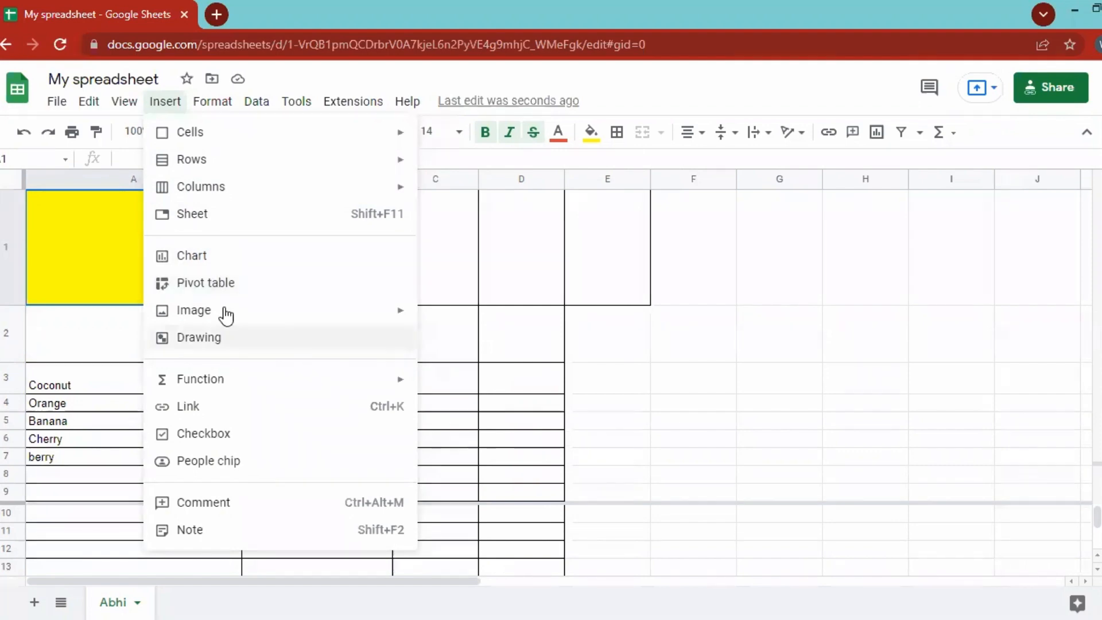
{"action": "mouse_move", "coordinate": [172, 313]}
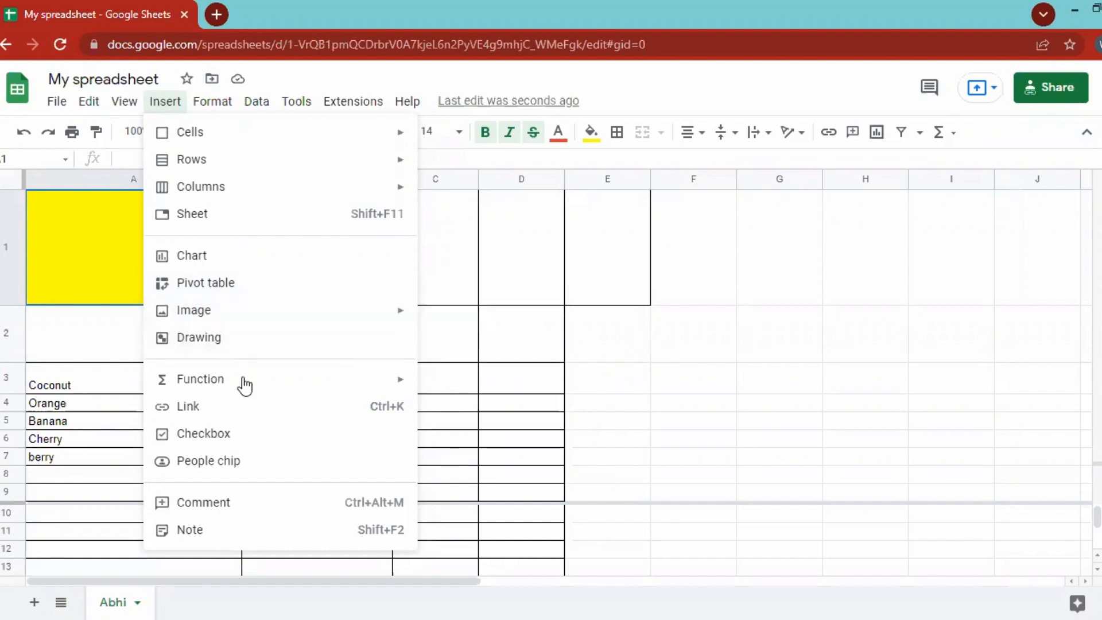
{"action": "mouse_move", "coordinate": [245, 386]}
{"action": "scroll", "coordinate": [509, 482], "scroll_direction": "down", "scroll_amount": 2}
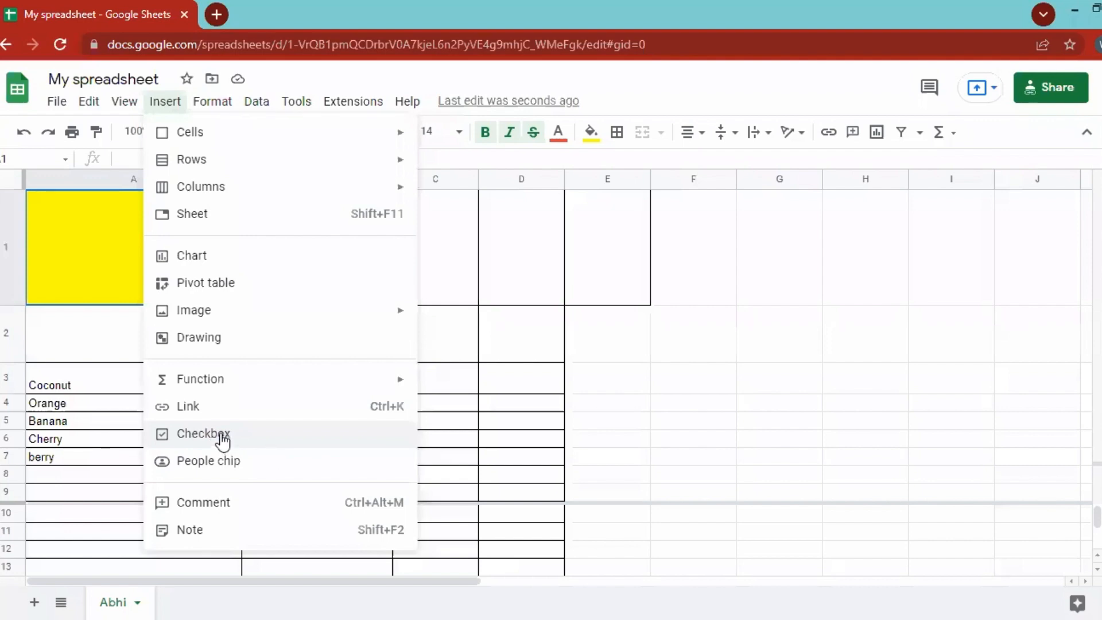
{"action": "left_click", "coordinate": [190, 434]}
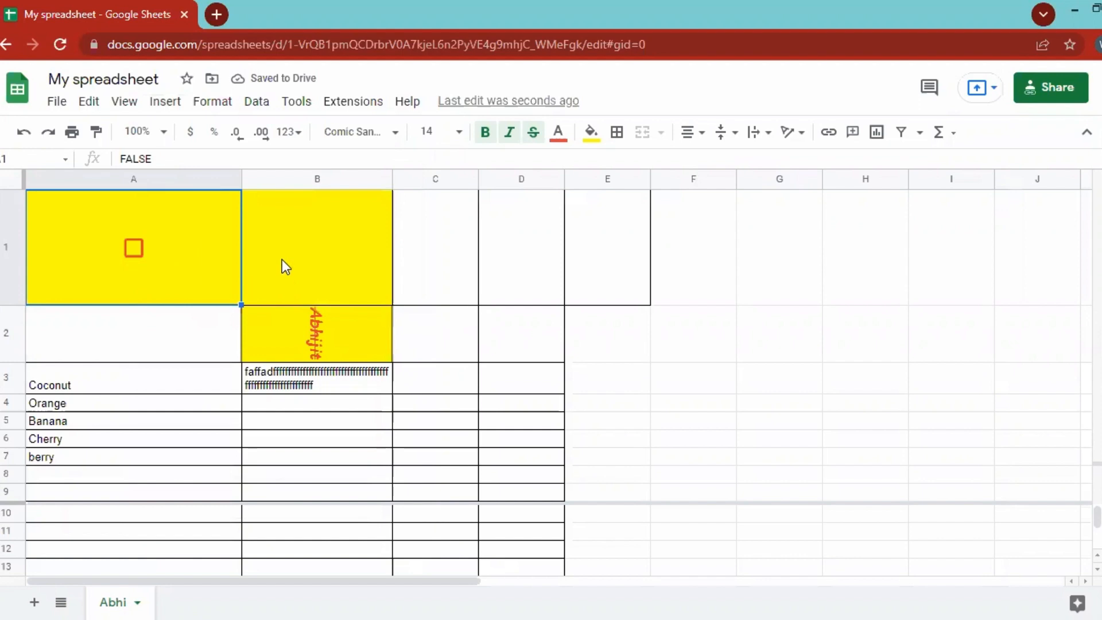
Insert checkboxes in cells B1 to E1
{"action": "left_click_drag", "start_coordinate": [355, 248], "coordinate": [615, 248]}
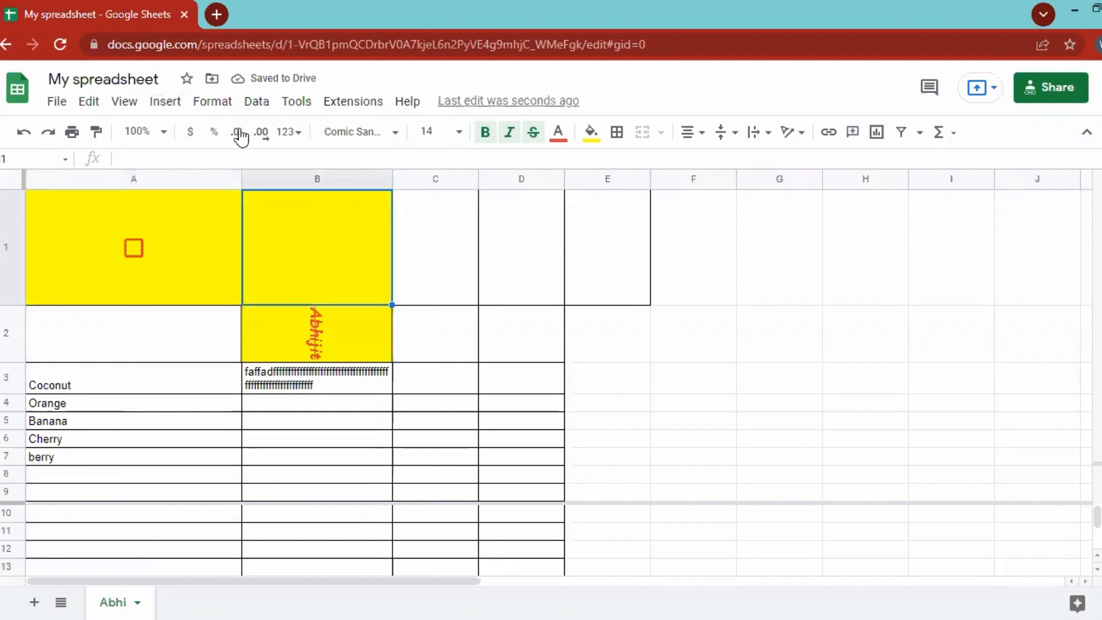
{"action": "left_click", "coordinate": [168, 104]}
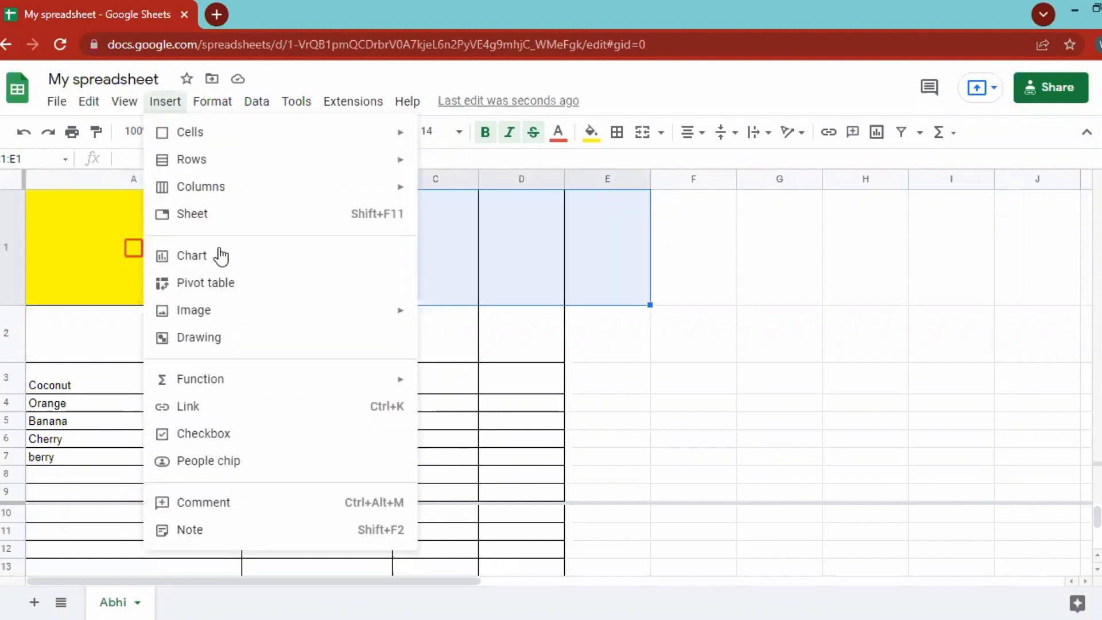
{"action": "left_click", "coordinate": [219, 435]}
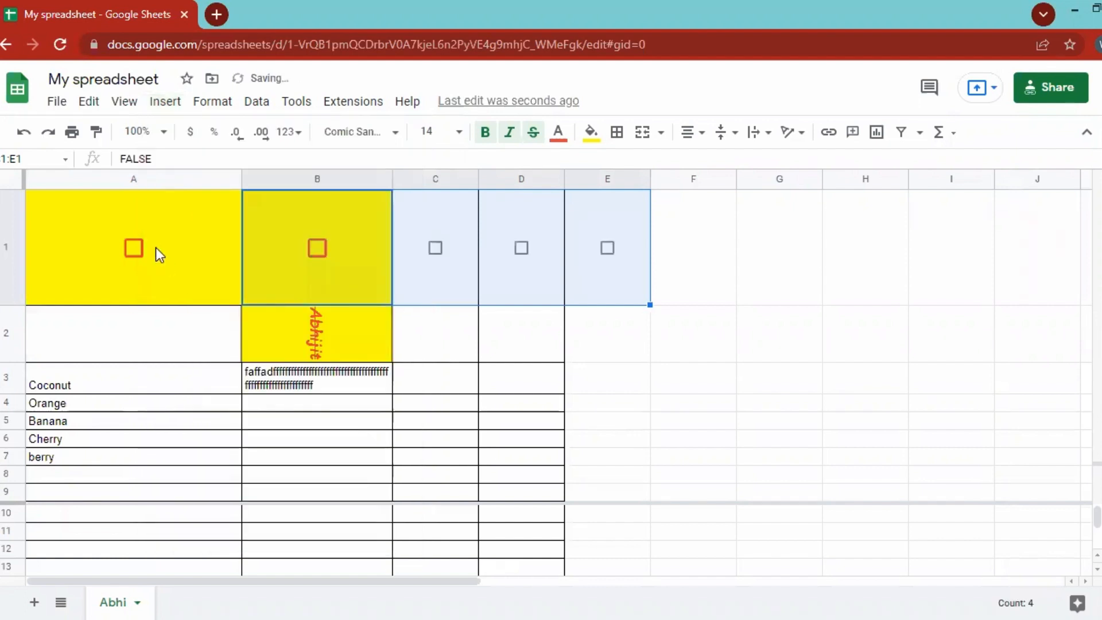
{"action": "double_click", "coordinate": [156, 247]}
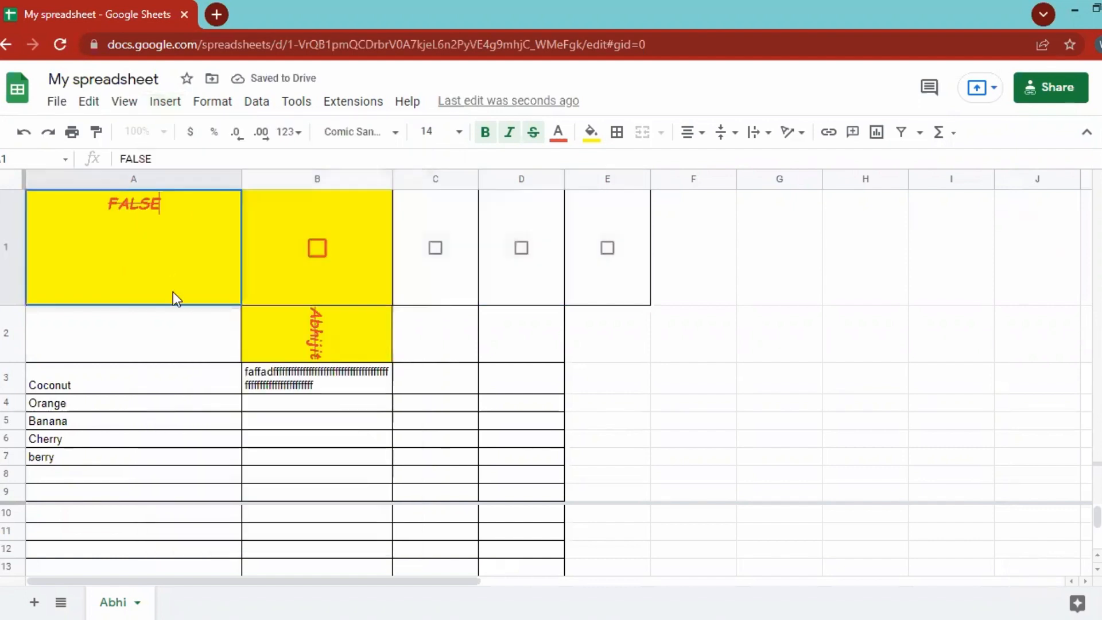
{"action": "left_click", "coordinate": [187, 358]}
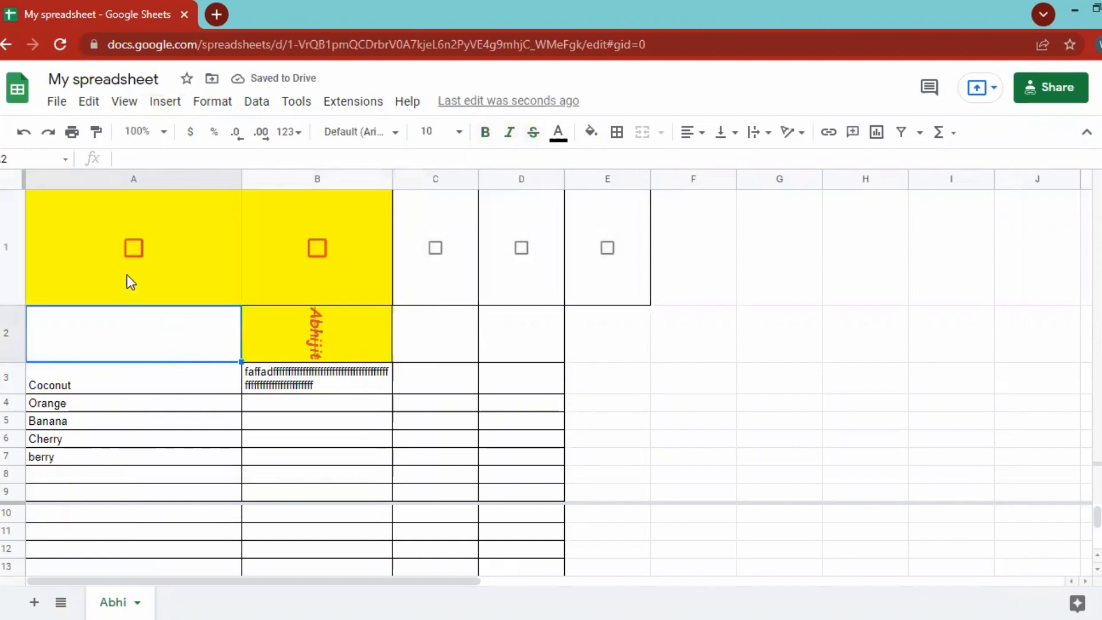
{"action": "left_click", "coordinate": [149, 250]}
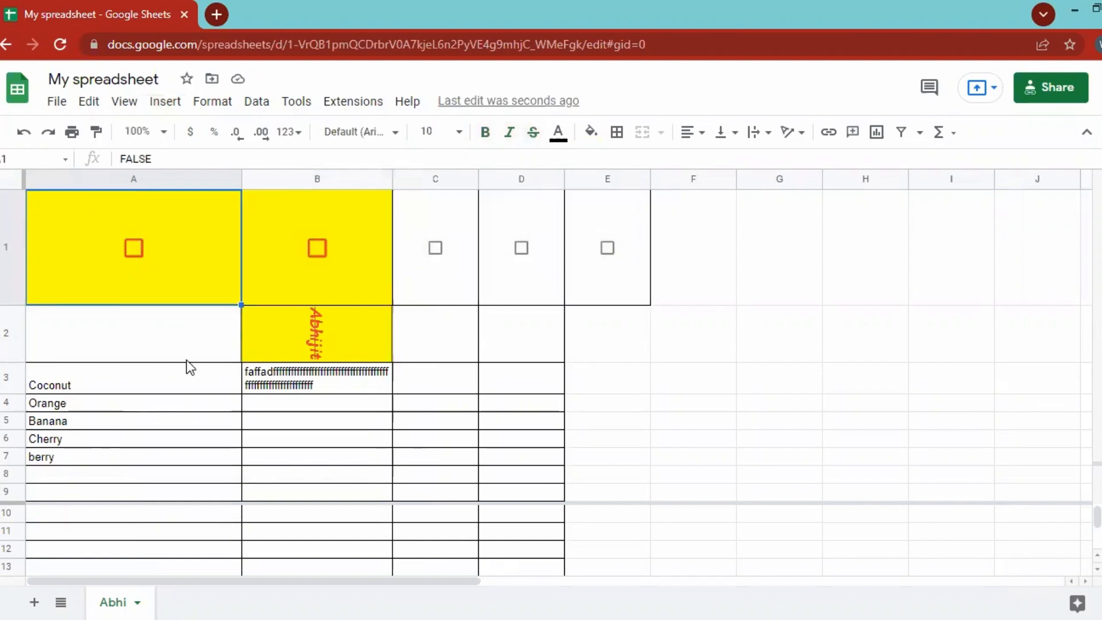
{"action": "key", "text": "Return"}
{"action": "key", "text": "Return"}
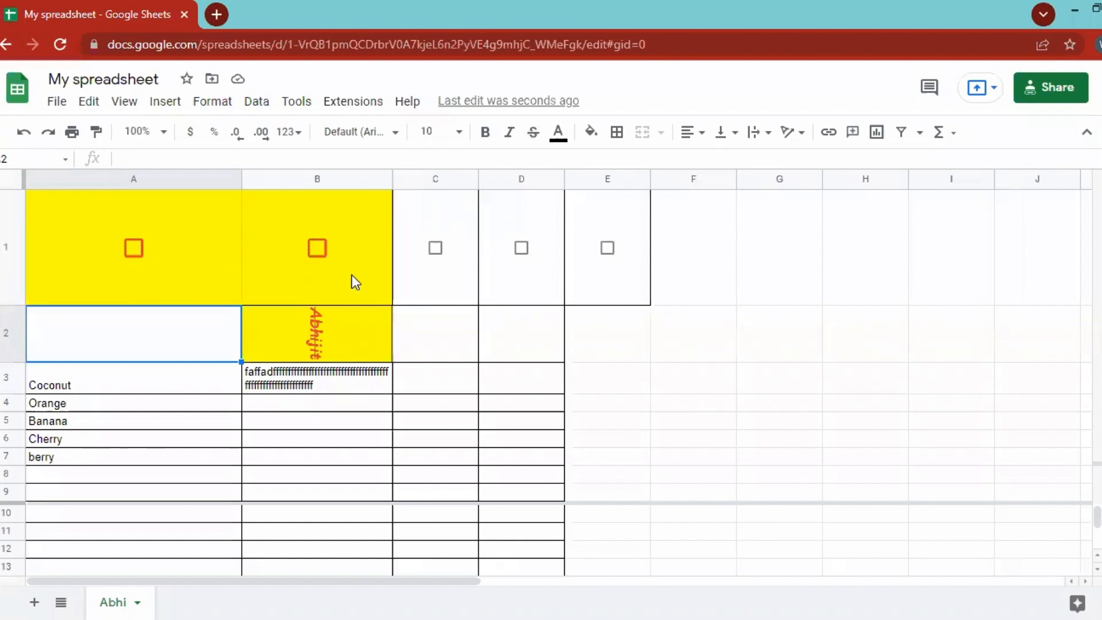
Tick the checkboxes in cells A1, B1 and C1
{"action": "key", "text": "Up"}
{"action": "key", "text": "space"}
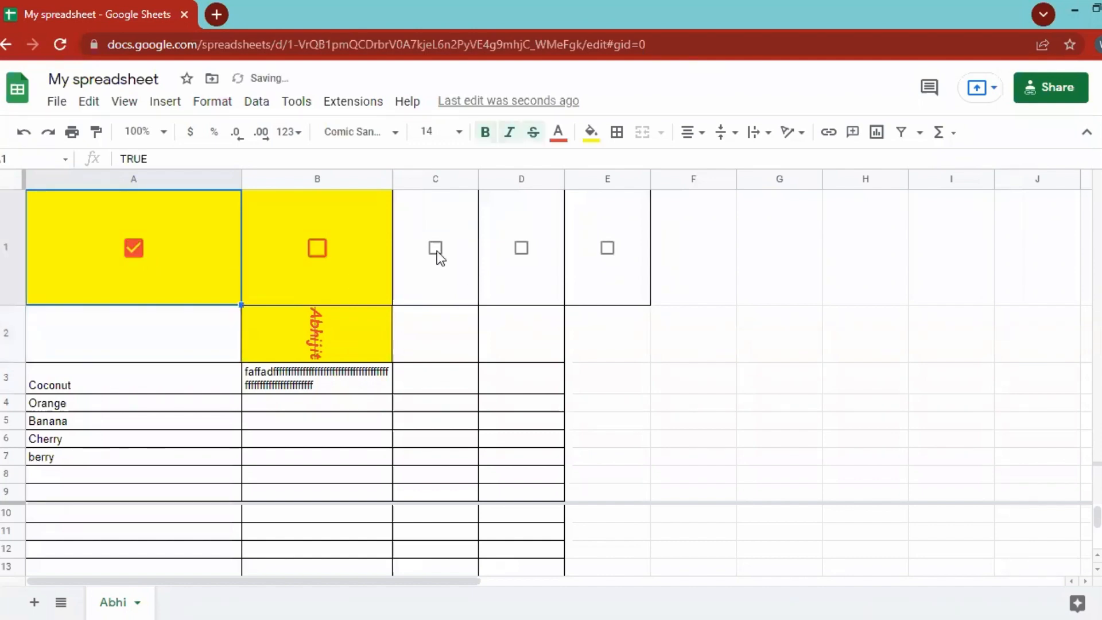
{"action": "key", "text": "Right"}
{"action": "key", "text": "space"}
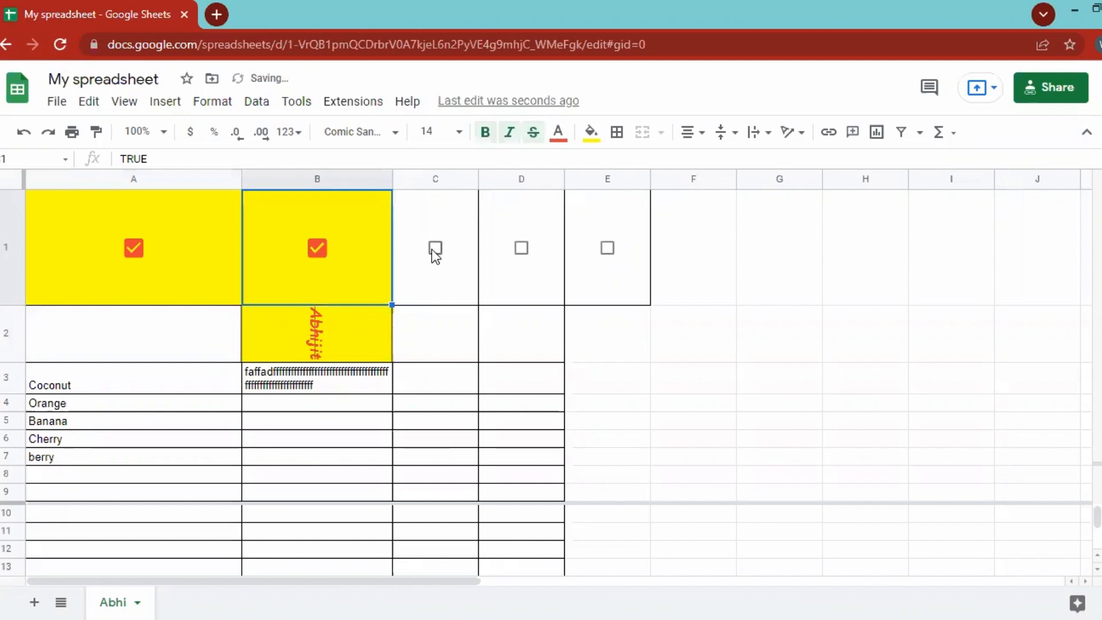
{"action": "left_click", "coordinate": [434, 251]}
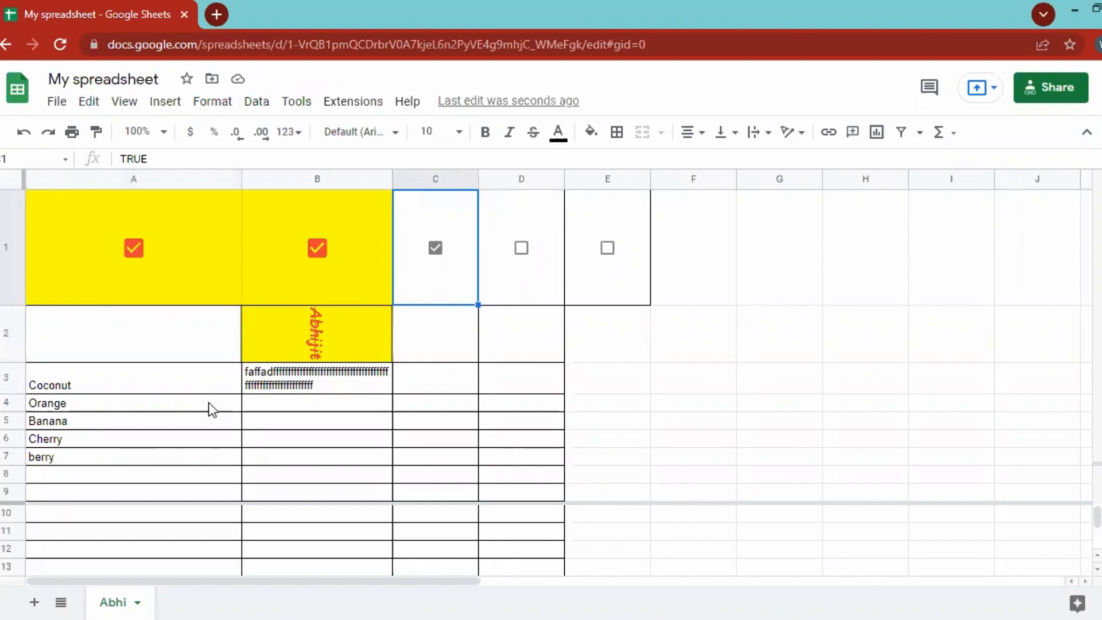
Clear the text in cell B3, then insert checkboxes in B3 to B7 beside the fruit names
{"action": "left_click", "coordinate": [270, 379]}
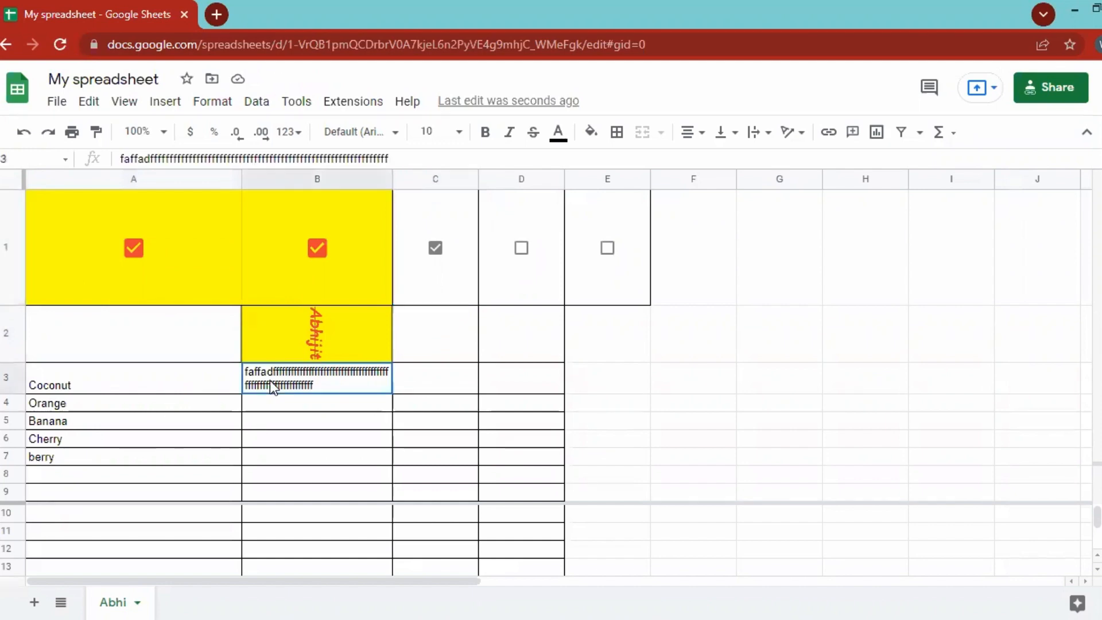
{"action": "key", "text": "Delete"}
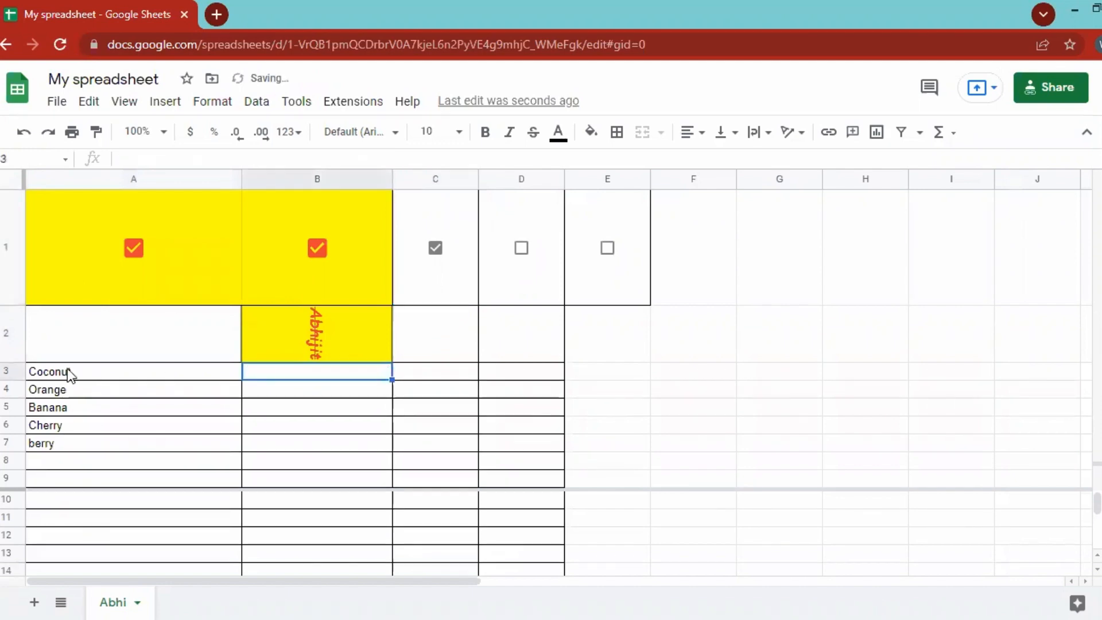
{"action": "key", "text": "Left"}
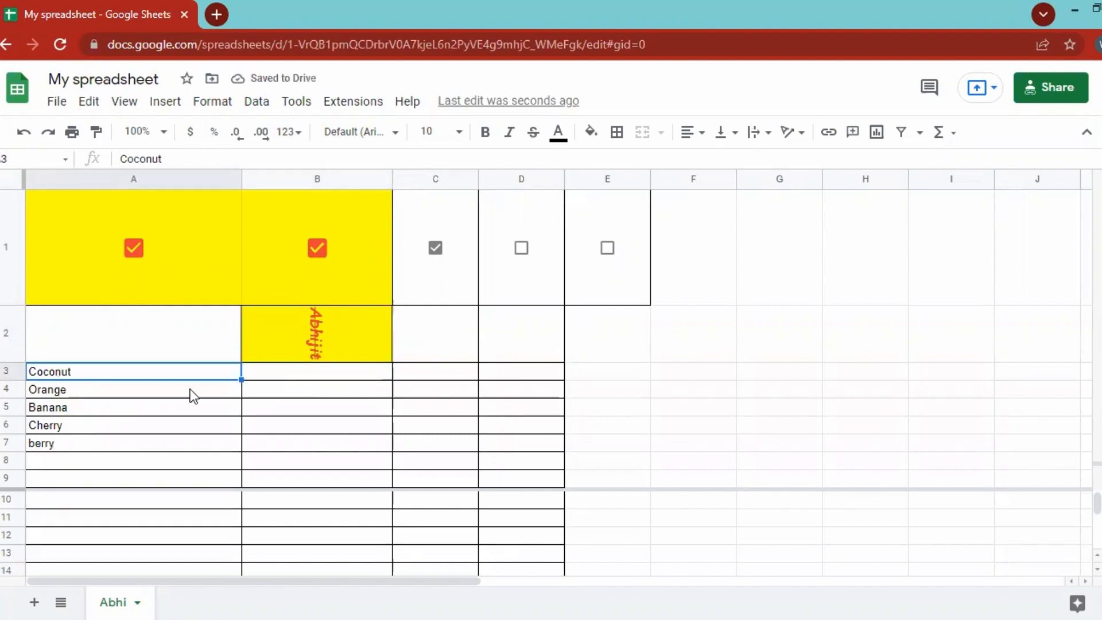
{"action": "key", "text": "Right"}
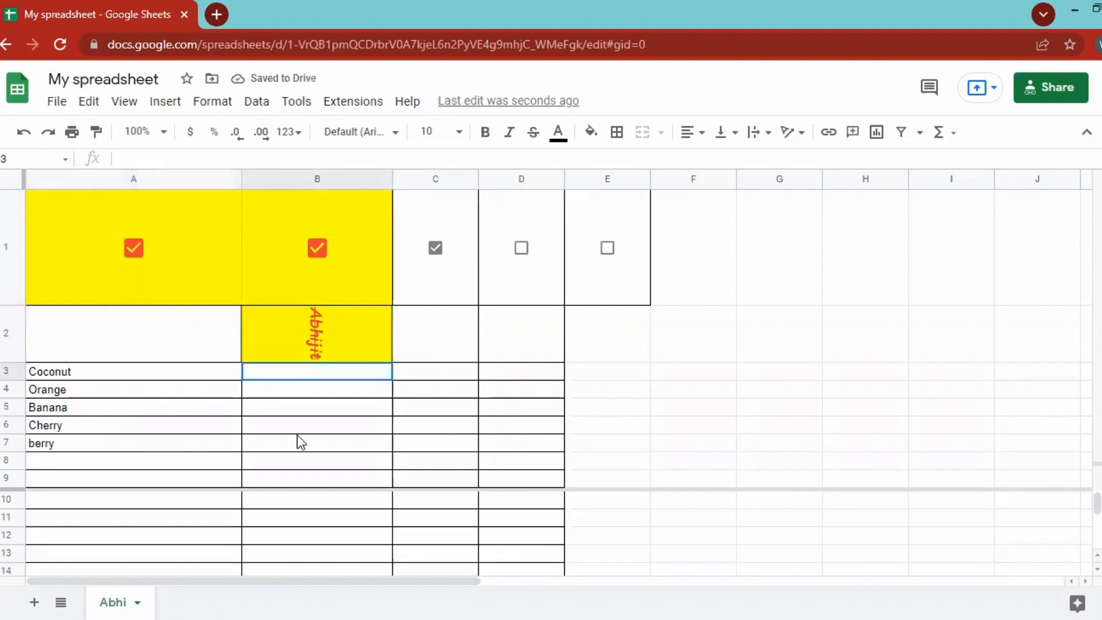
{"action": "left_click", "coordinate": [299, 443], "text": "shift"}
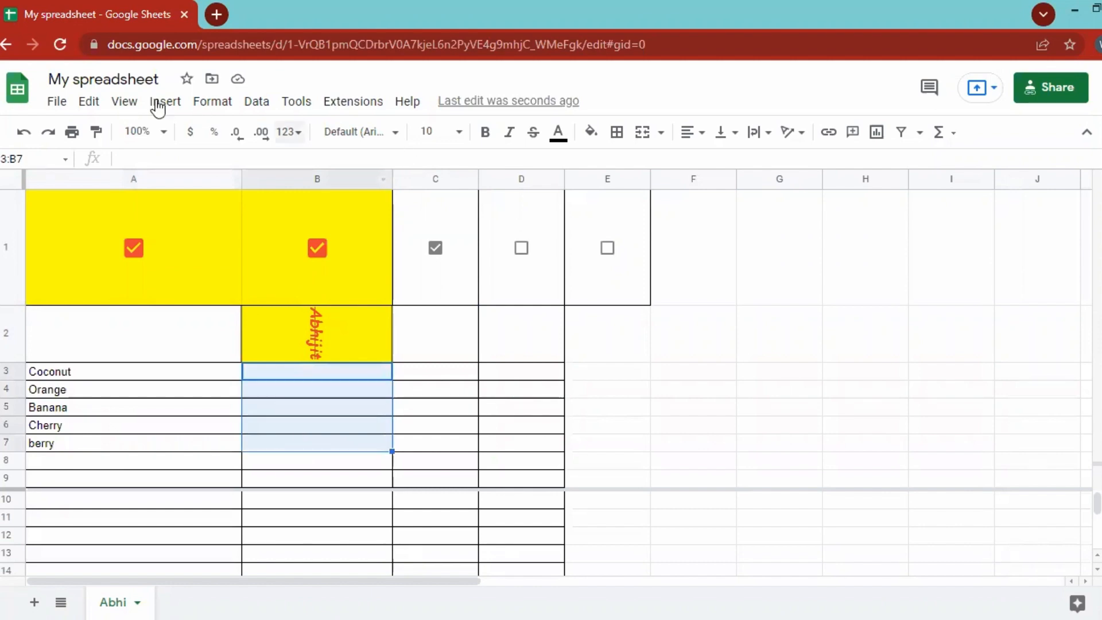
{"action": "left_click", "coordinate": [161, 104]}
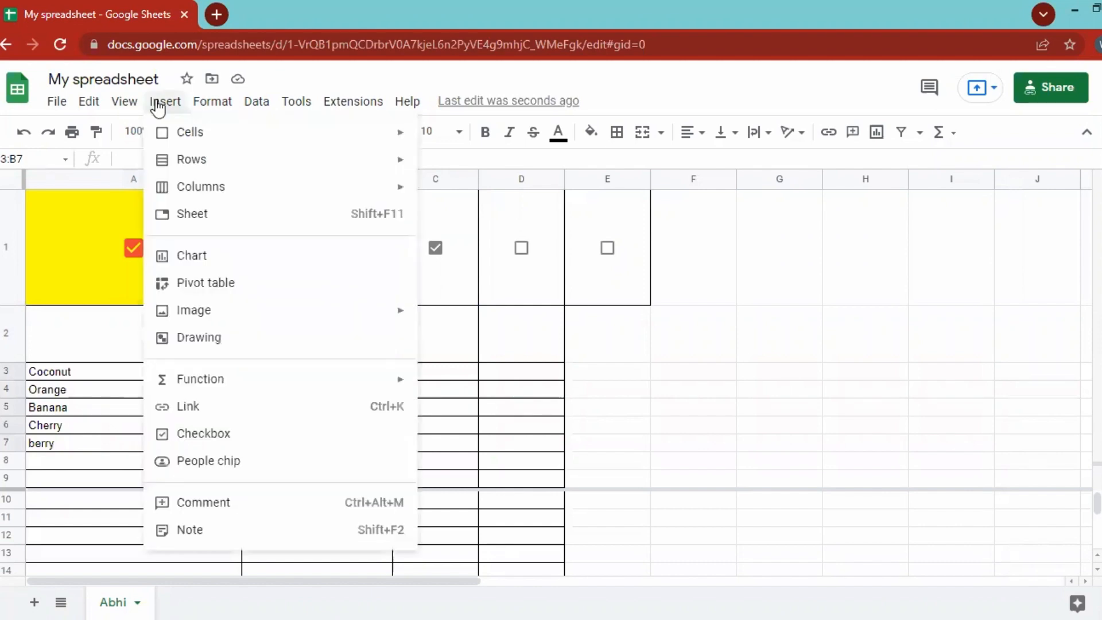
{"action": "left_click", "coordinate": [245, 437]}
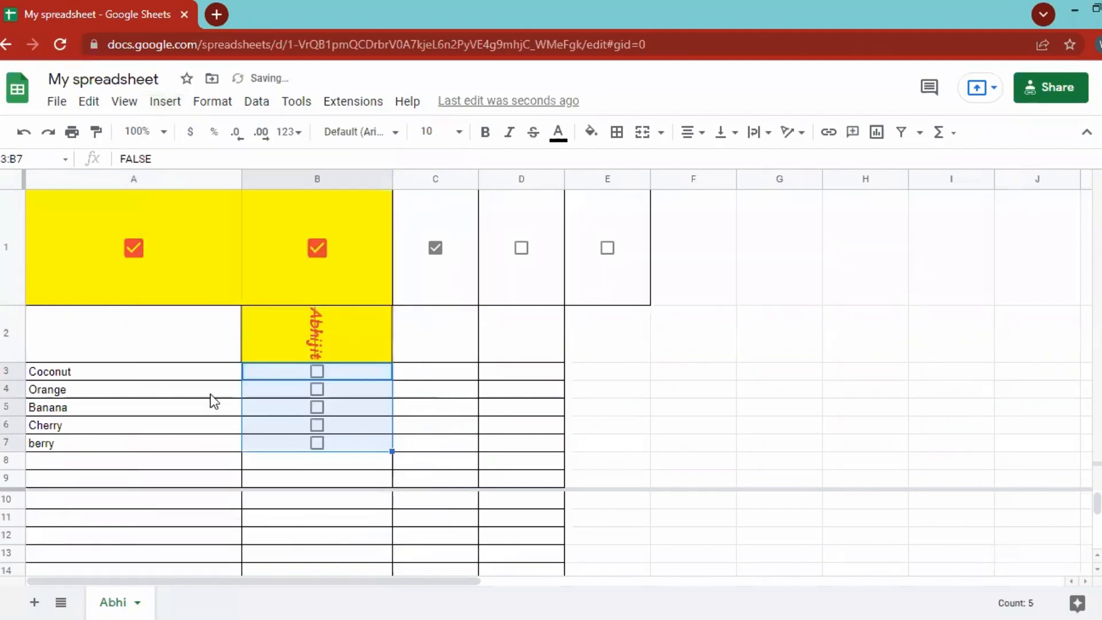
{"action": "left_click", "coordinate": [160, 475]}
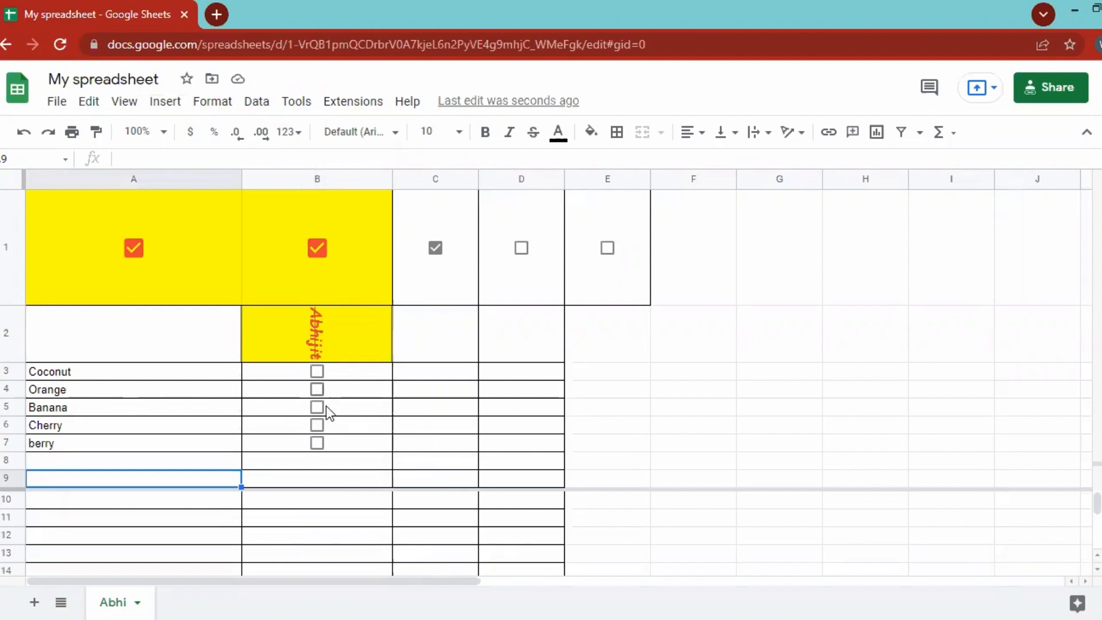
Tick the checkboxes for Orange and Banana in column B
{"action": "left_click", "coordinate": [316, 389]}
{"action": "key", "text": "Down"}
{"action": "key", "text": "space"}
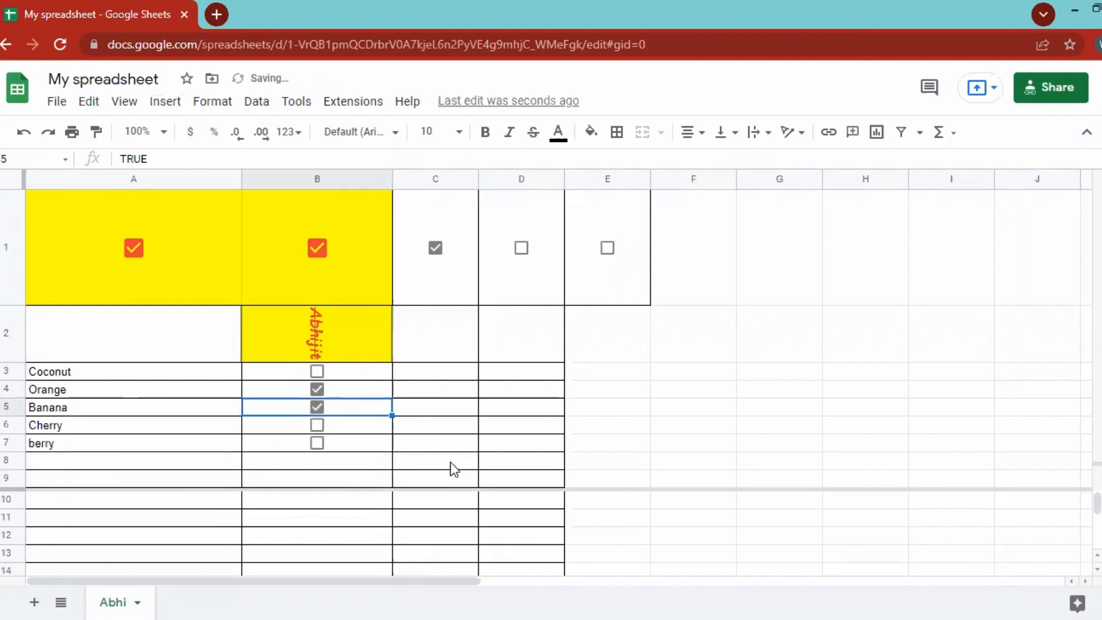
{"action": "left_click", "coordinate": [466, 464]}
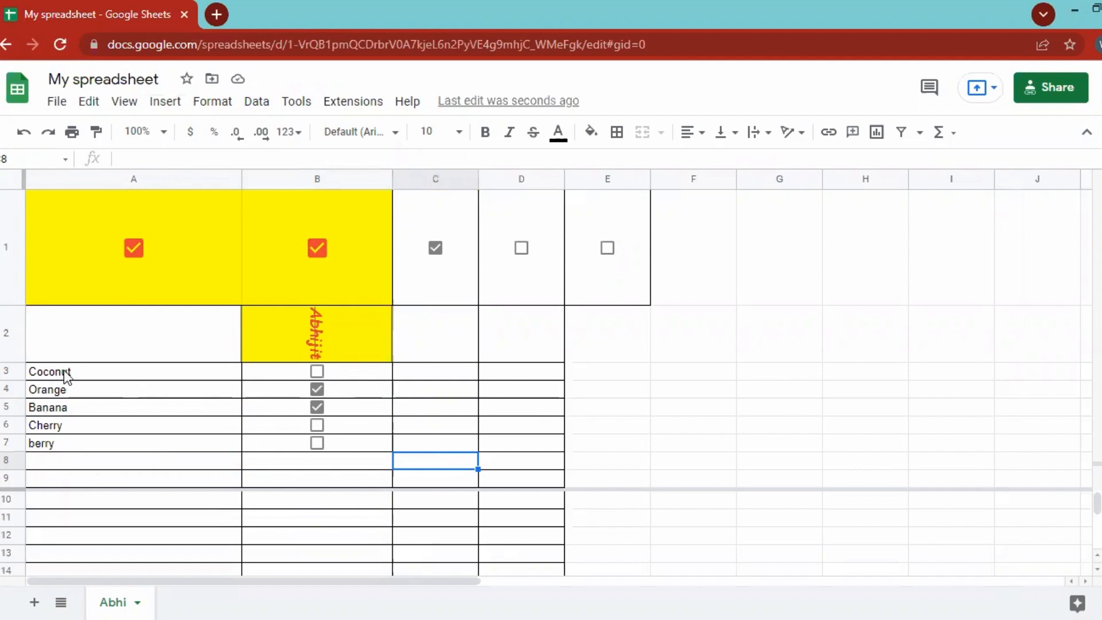
Untick the Orange checkbox and tick the checkboxes for berry and Cherry
{"action": "left_click", "coordinate": [317, 390]}
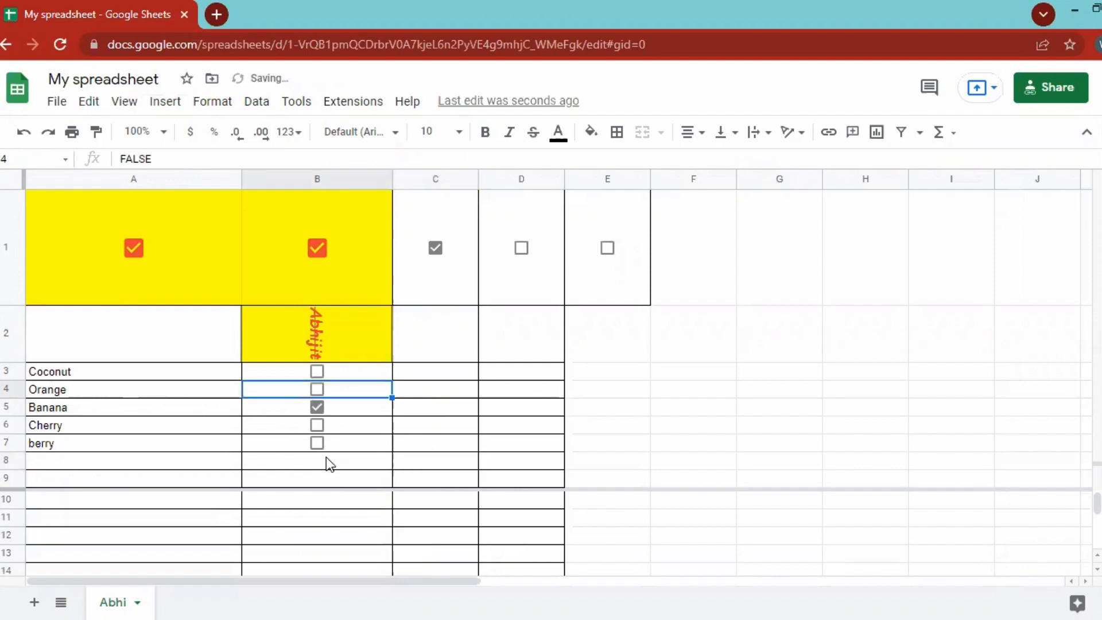
{"action": "left_click", "coordinate": [314, 442]}
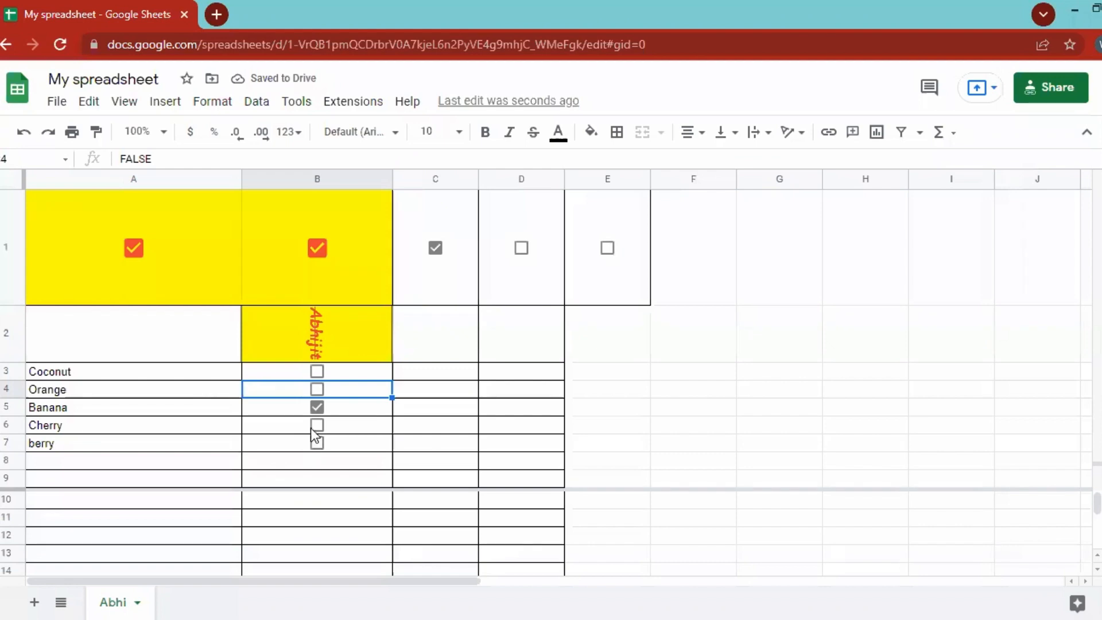
{"action": "left_click", "coordinate": [315, 425]}
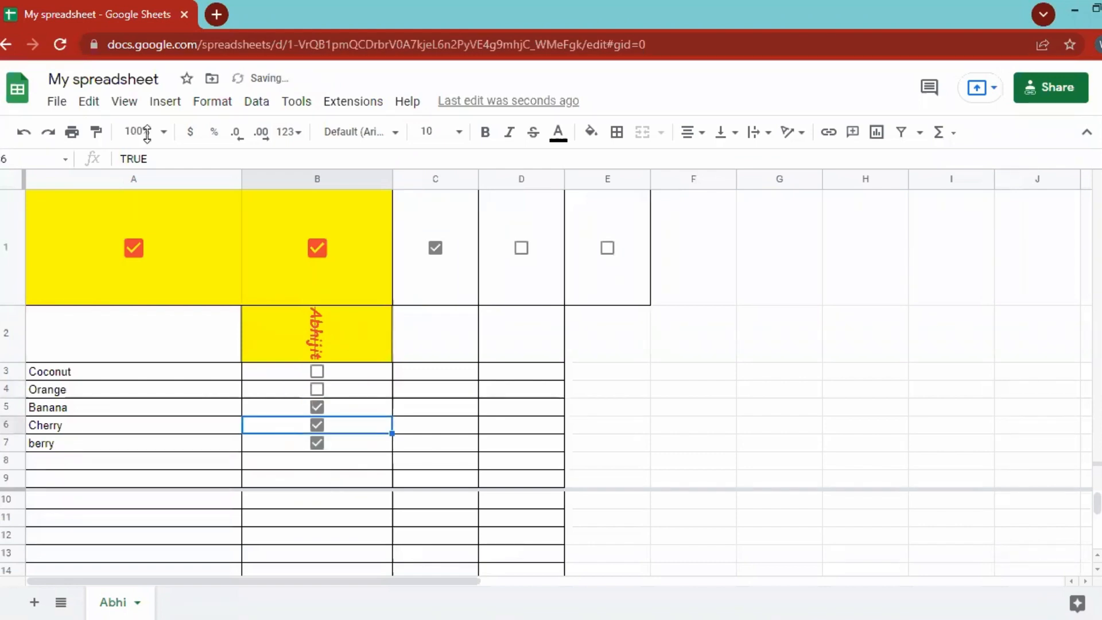
Look through the Number format options, from Automatic and Plain text to the custom currency, date and number formats
{"action": "left_click", "coordinate": [164, 101]}
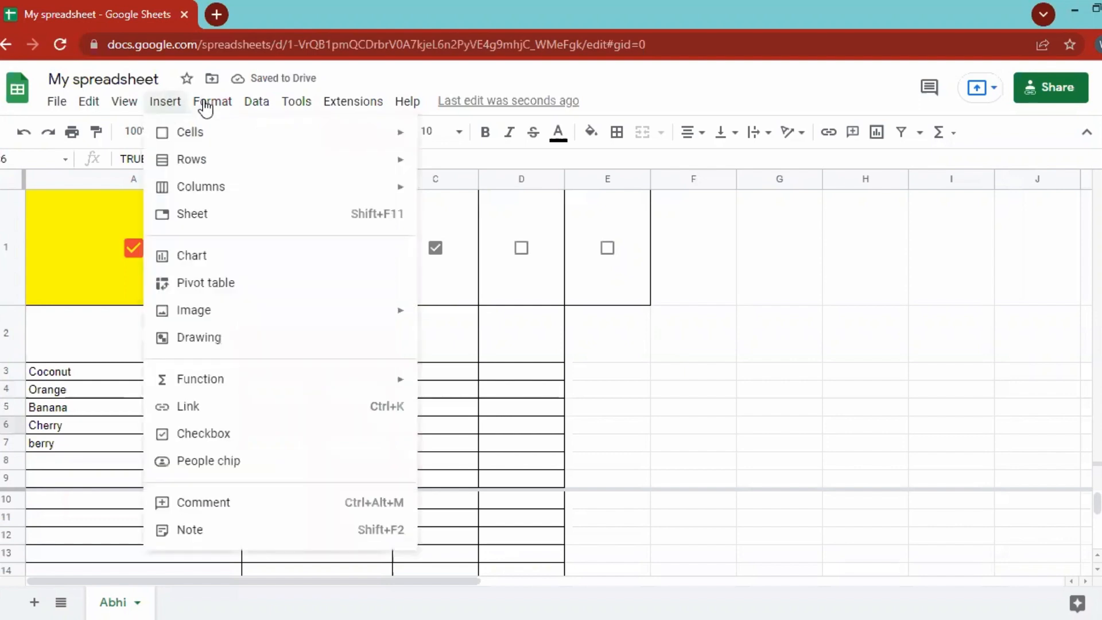
{"action": "mouse_move", "coordinate": [205, 107]}
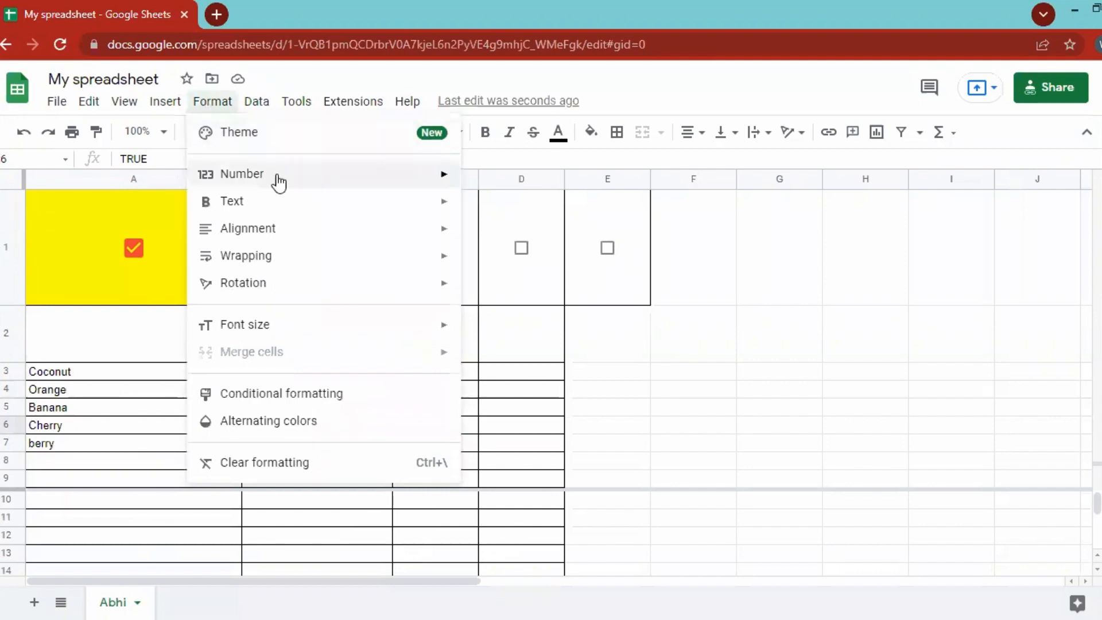
{"action": "mouse_move", "coordinate": [279, 183]}
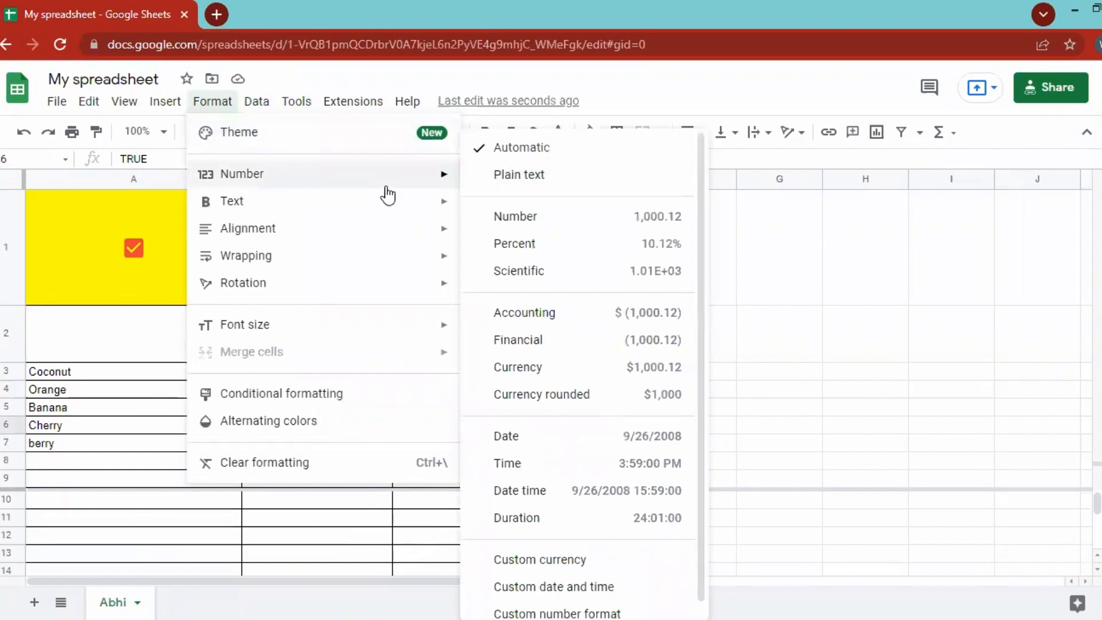
{"action": "mouse_move", "coordinate": [388, 200]}
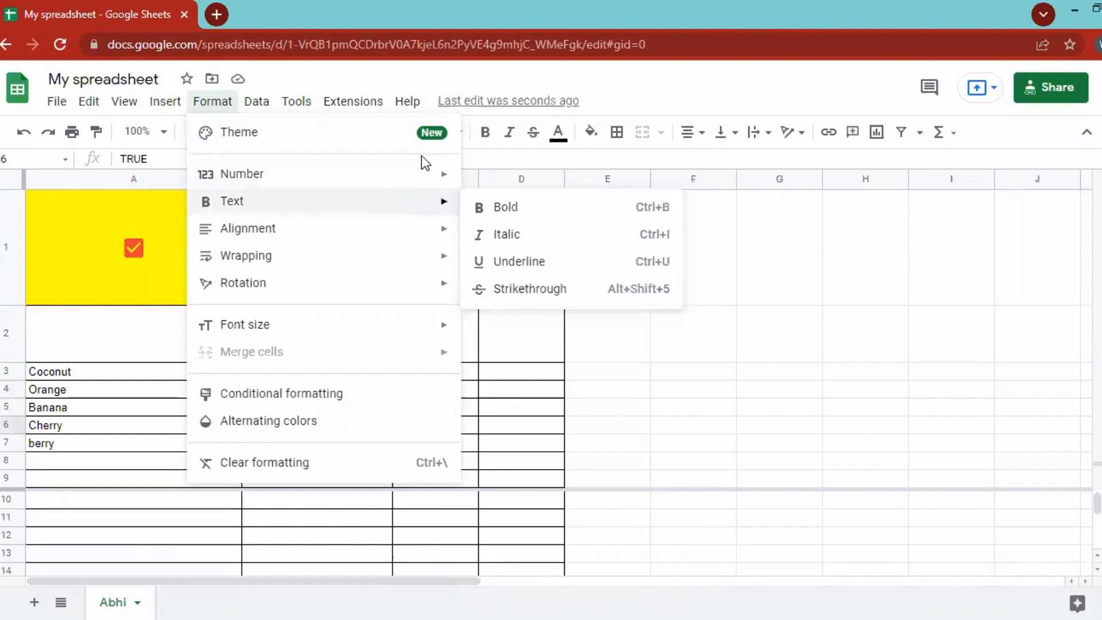
{"action": "mouse_move", "coordinate": [422, 184]}
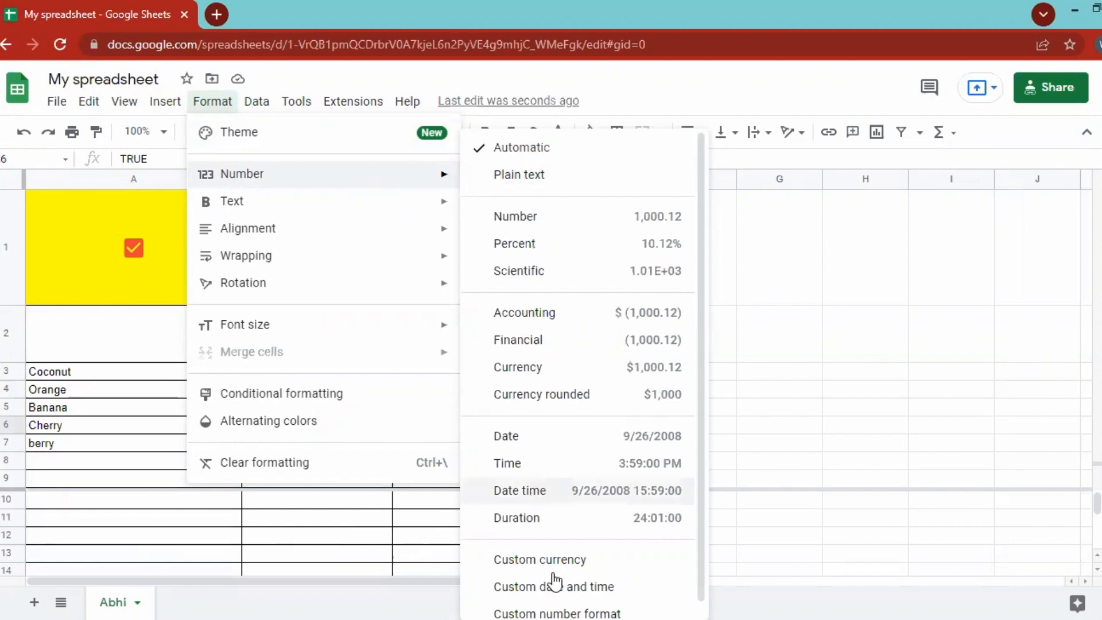
{"action": "scroll", "coordinate": [540, 527], "scroll_direction": "down", "scroll_amount": 1}
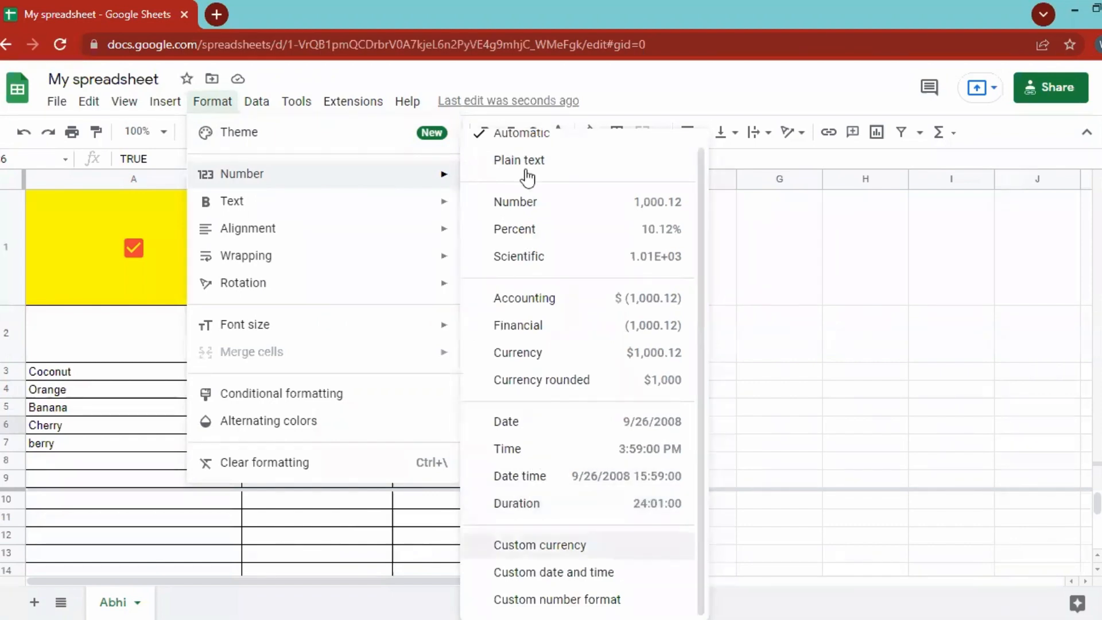
{"action": "scroll", "coordinate": [532, 226], "scroll_direction": "up", "scroll_amount": 1}
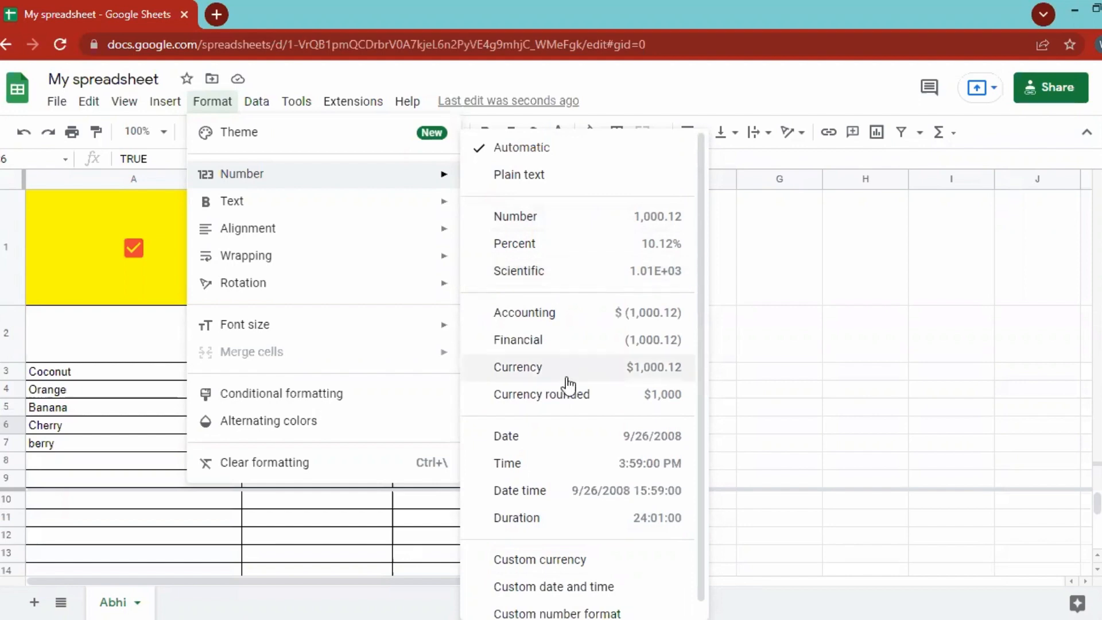
{"action": "scroll", "coordinate": [553, 439], "scroll_direction": "down", "scroll_amount": 1}
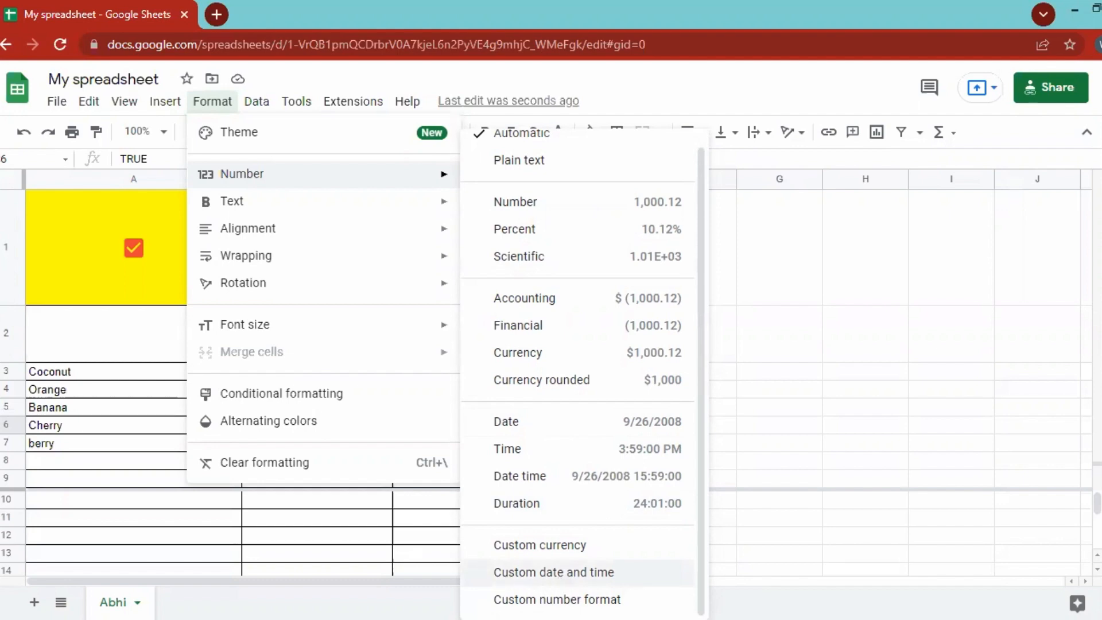
Look through the Text, Alignment, Wrapping, Rotation and Font size formatting options
{"action": "mouse_move", "coordinate": [279, 208]}
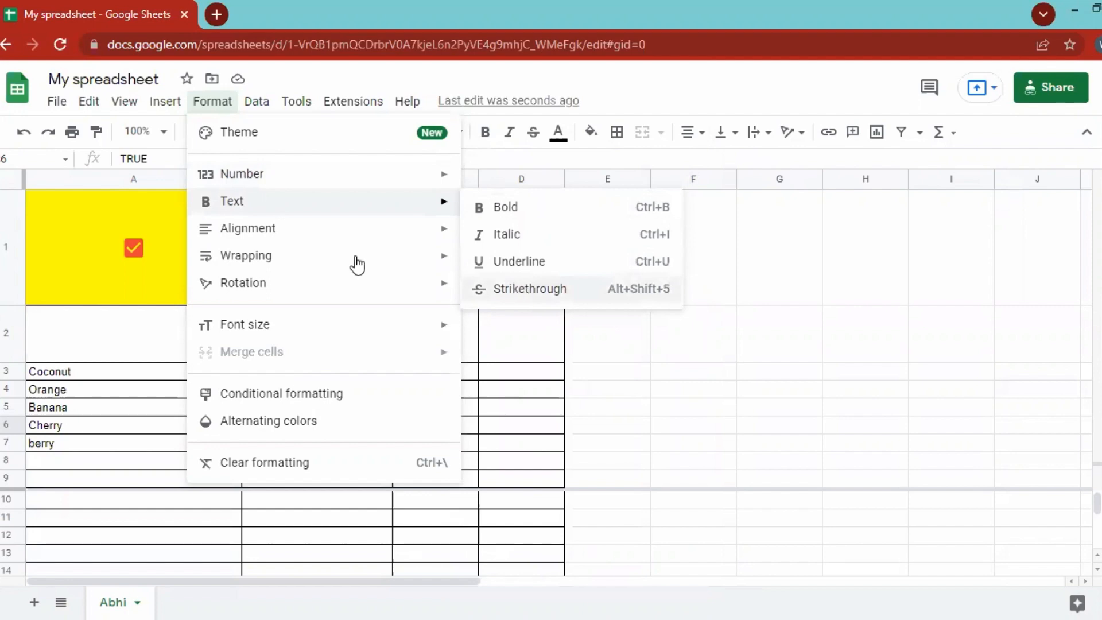
{"action": "mouse_move", "coordinate": [340, 246]}
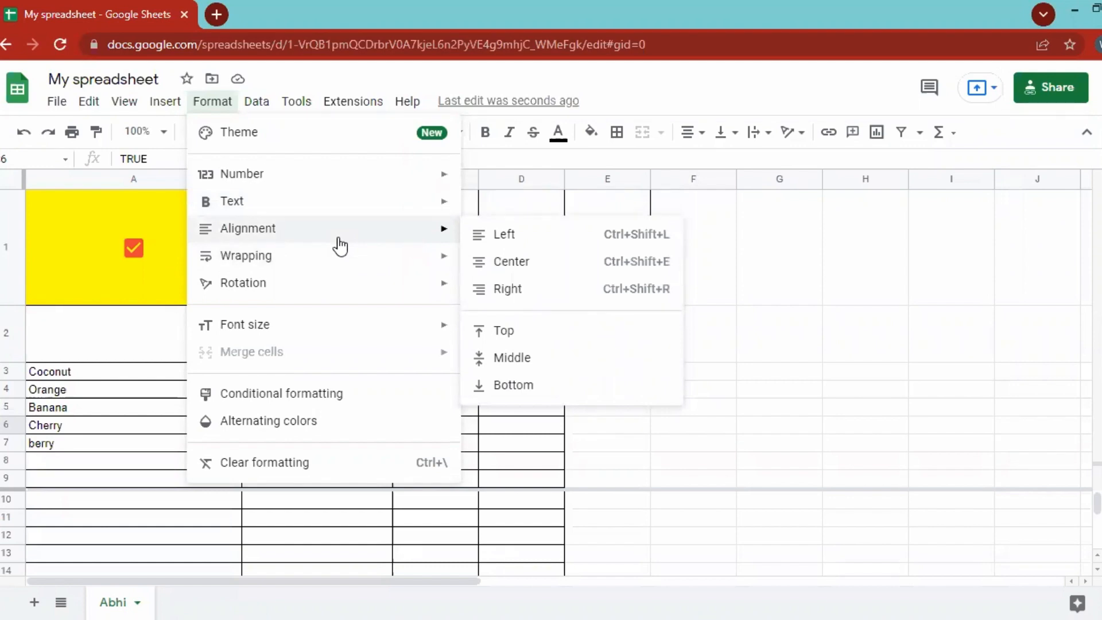
{"action": "mouse_move", "coordinate": [265, 268]}
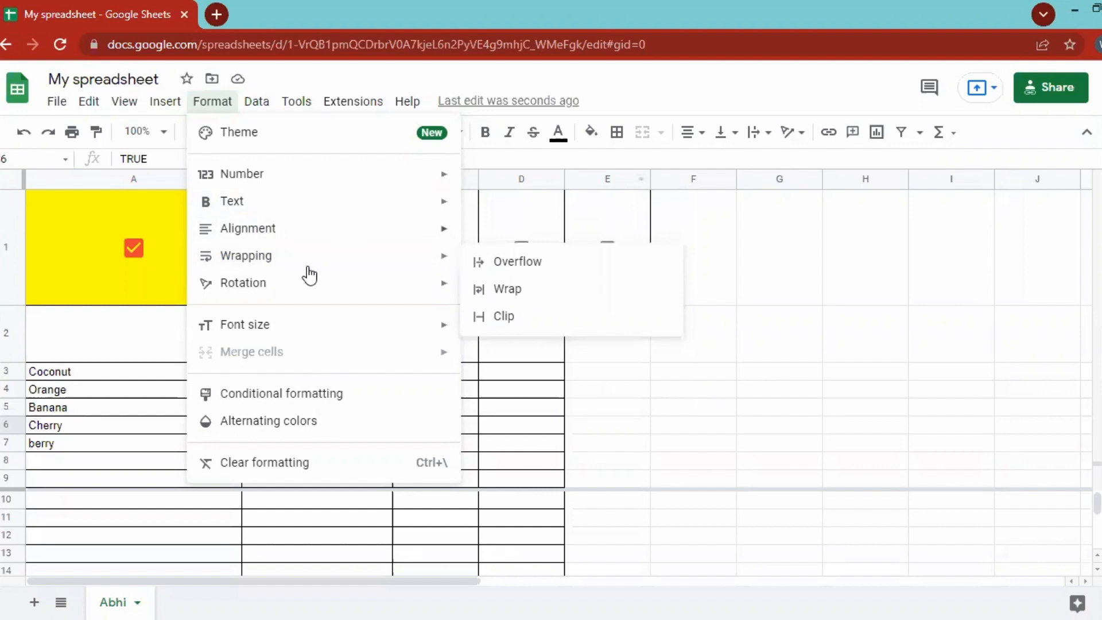
{"action": "mouse_move", "coordinate": [281, 295]}
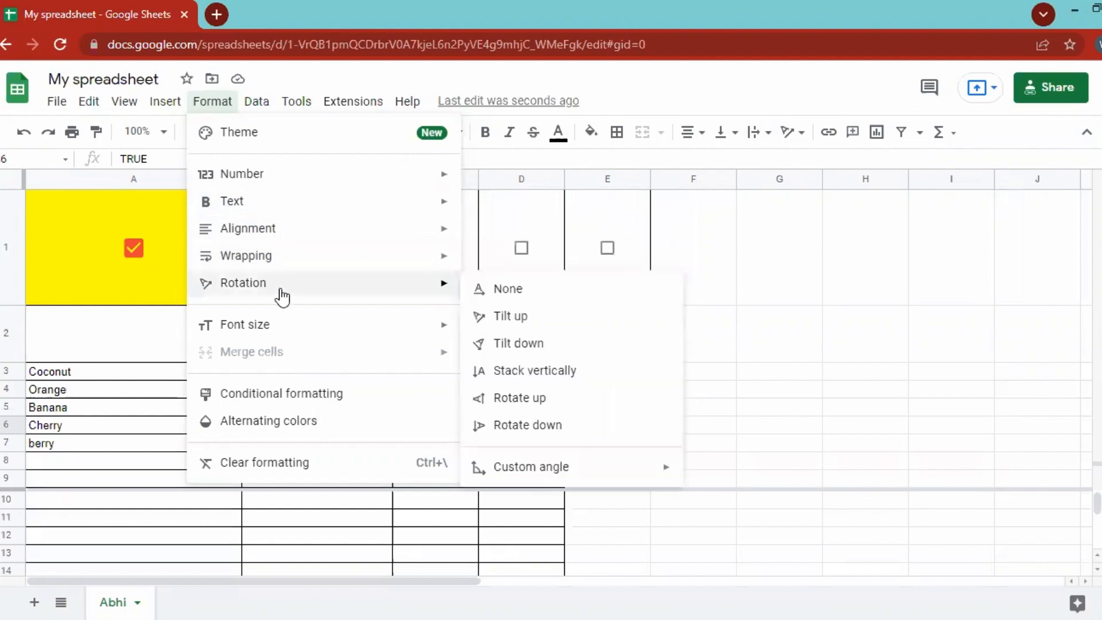
{"action": "mouse_move", "coordinate": [273, 338]}
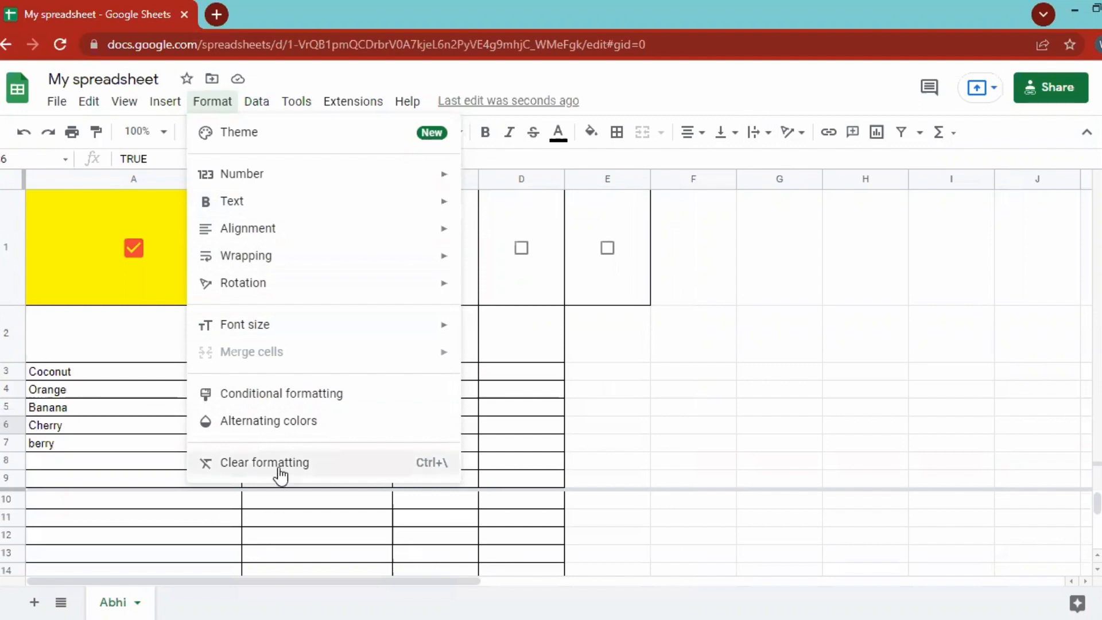
Look through the data options for sorting, filtering and slicers, with column A selected
{"action": "left_click", "coordinate": [259, 105]}
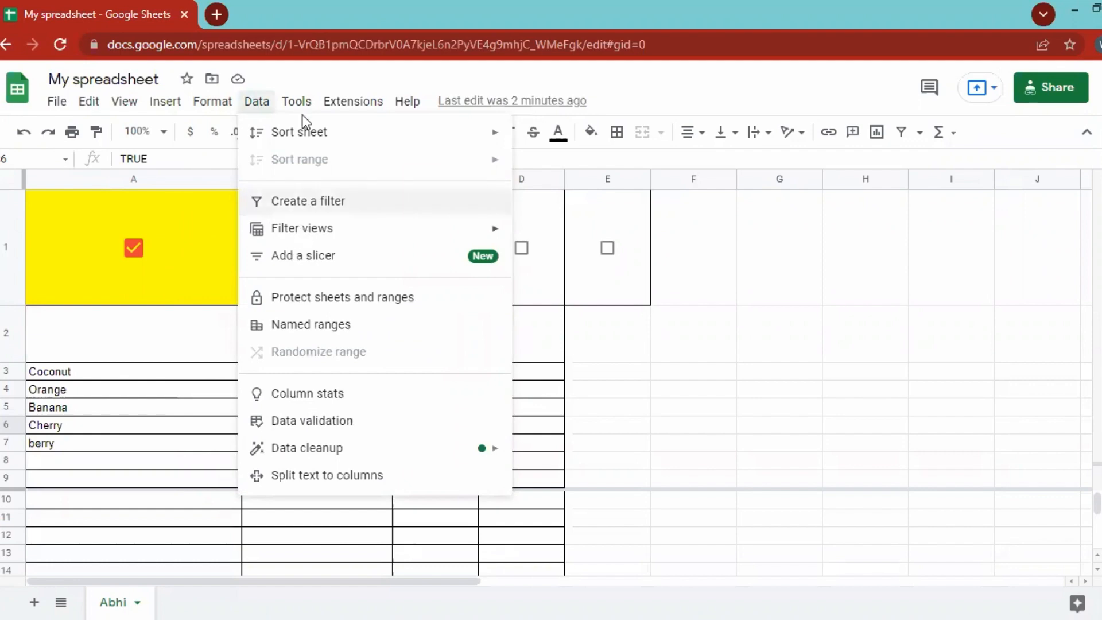
{"action": "mouse_move", "coordinate": [308, 140]}
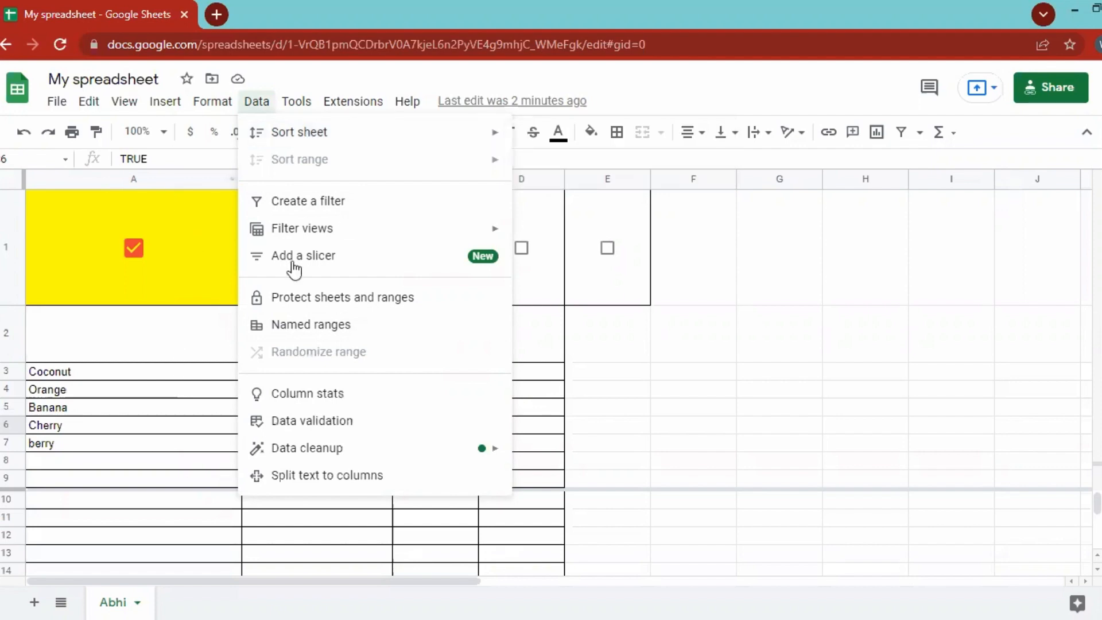
{"action": "left_click", "coordinate": [109, 371]}
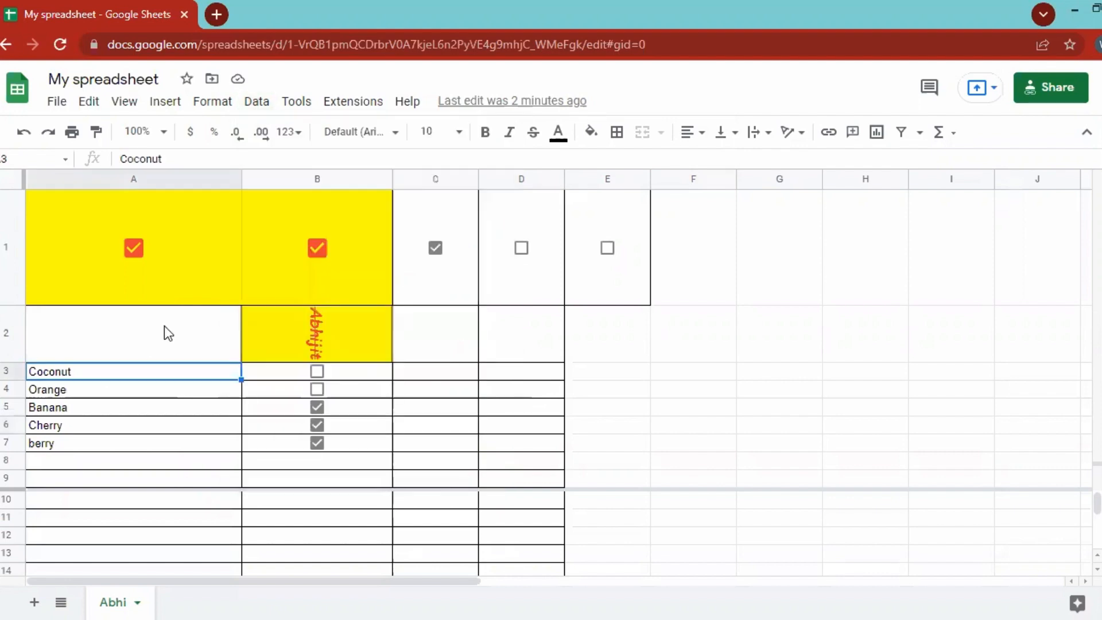
{"action": "left_click", "coordinate": [127, 172]}
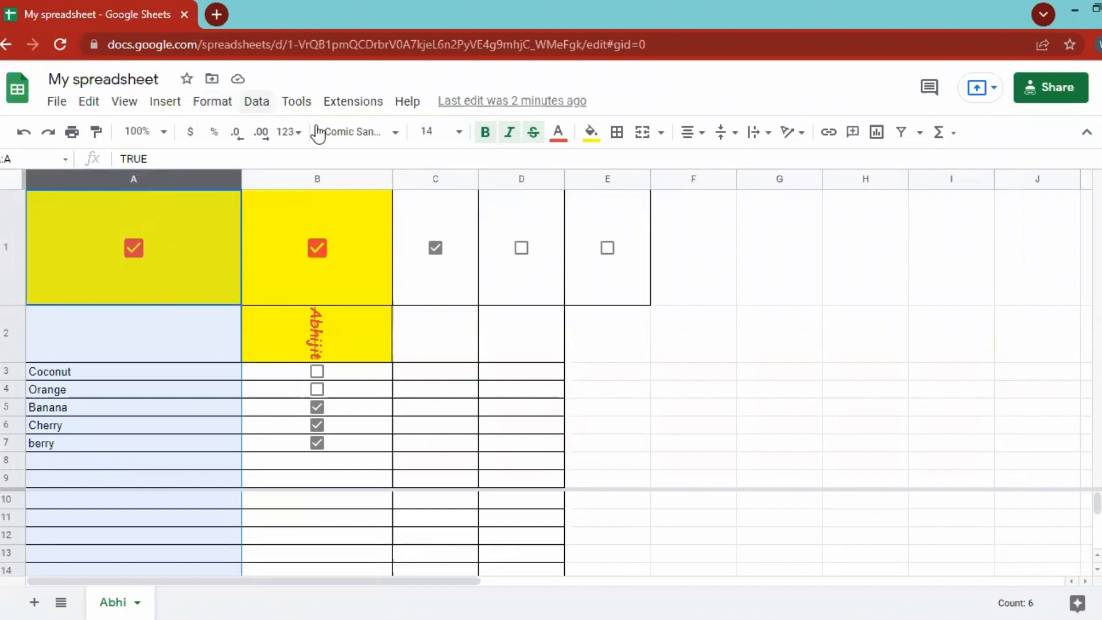
{"action": "key", "text": "alt+d"}
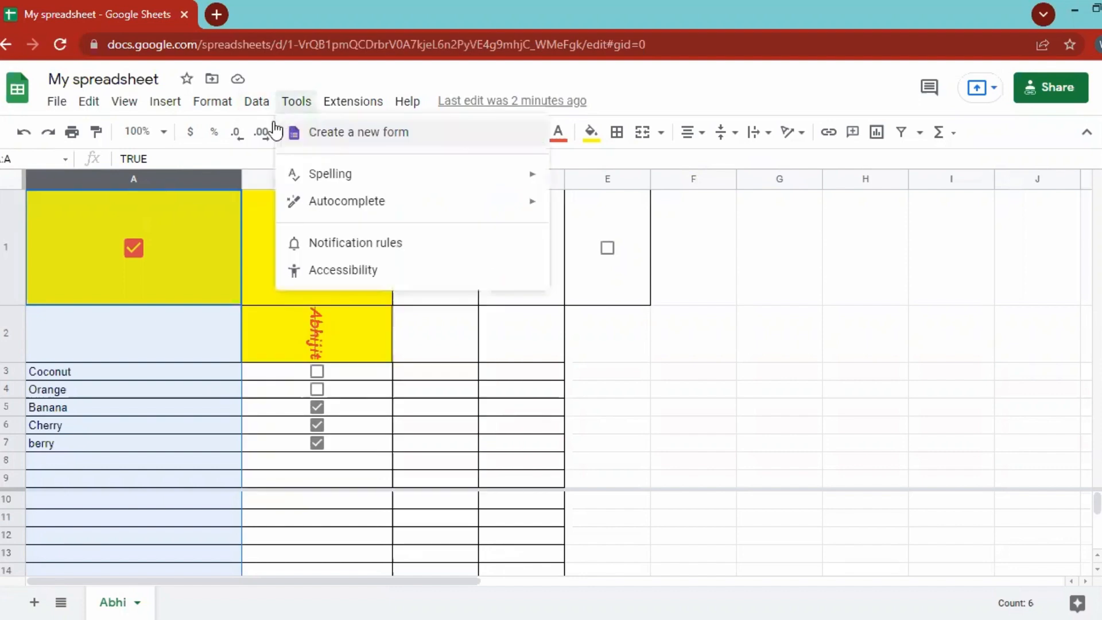
{"action": "mouse_move", "coordinate": [401, 132]}
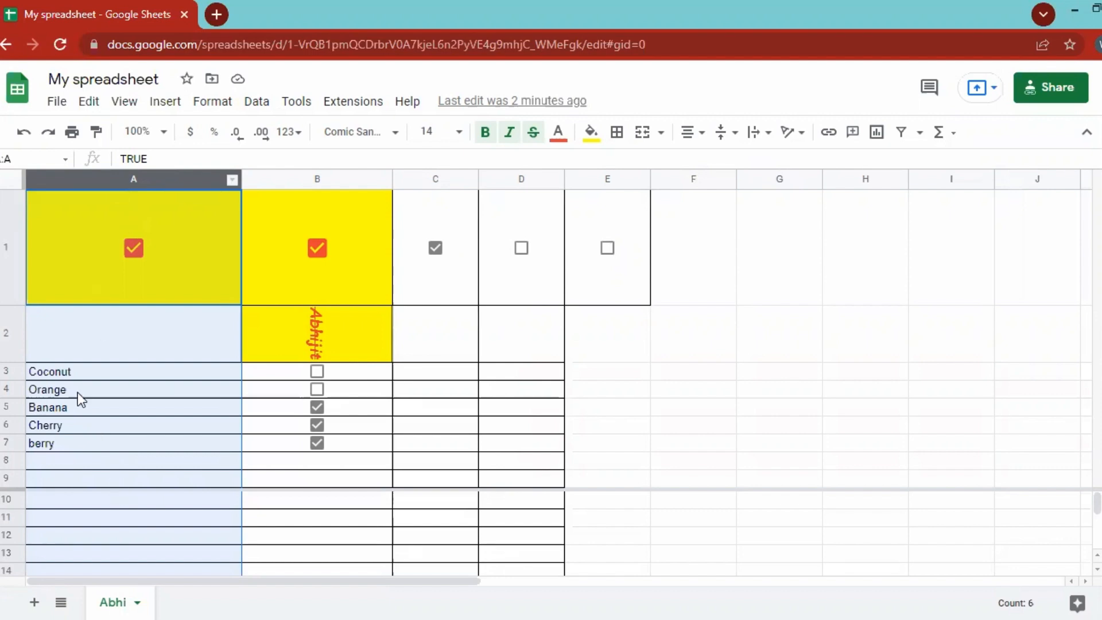
Sort the fruit names in A3 to A7 by column A from A to Z
{"action": "left_click", "coordinate": [78, 461]}
{"action": "left_click", "coordinate": [78, 347]}
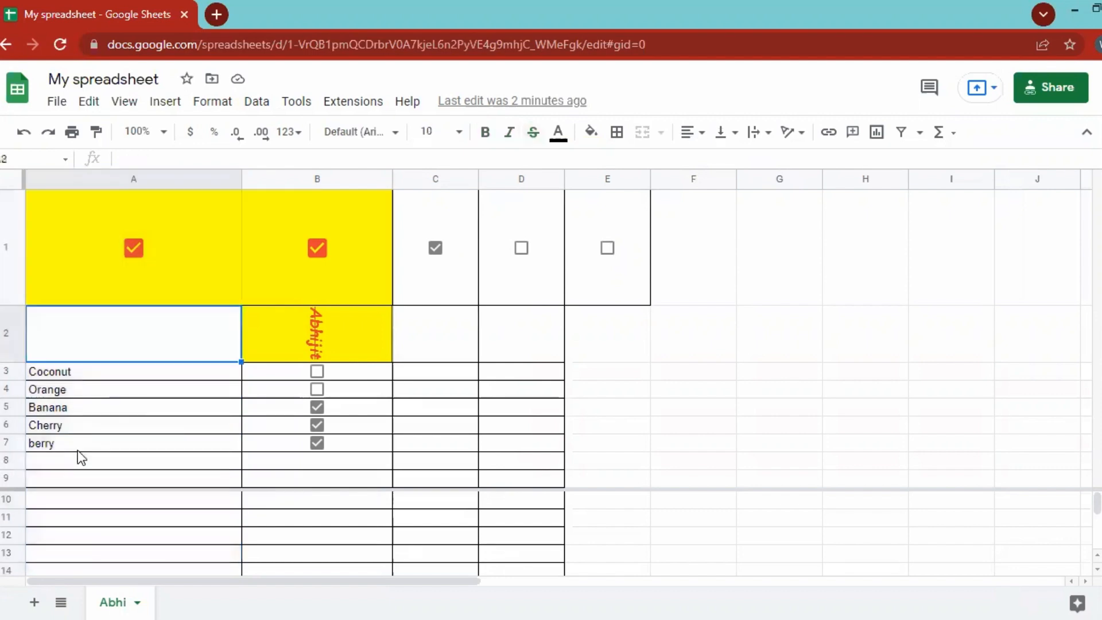
{"action": "left_click_drag", "start_coordinate": [78, 371], "coordinate": [77, 443]}
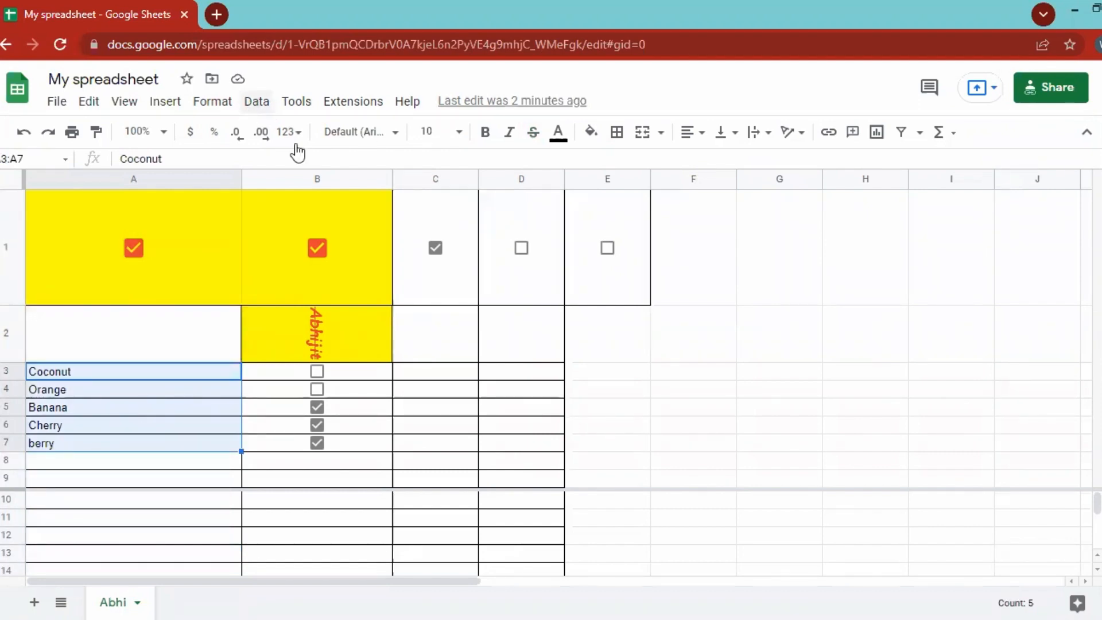
{"action": "left_click", "coordinate": [257, 102]}
{"action": "mouse_move", "coordinate": [344, 159]}
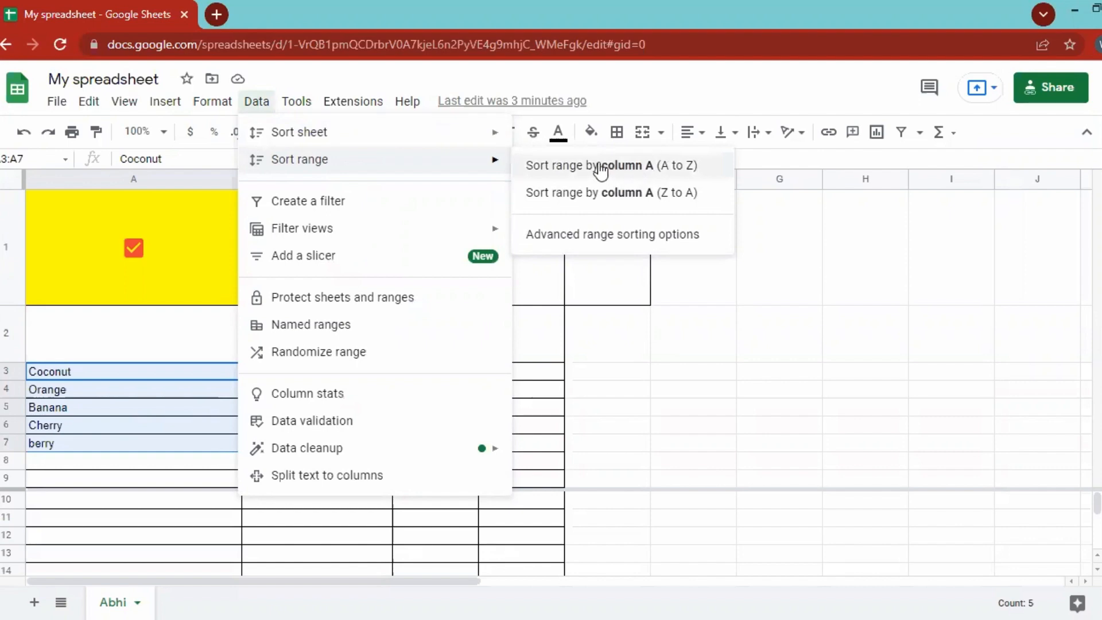
{"action": "left_click", "coordinate": [654, 166]}
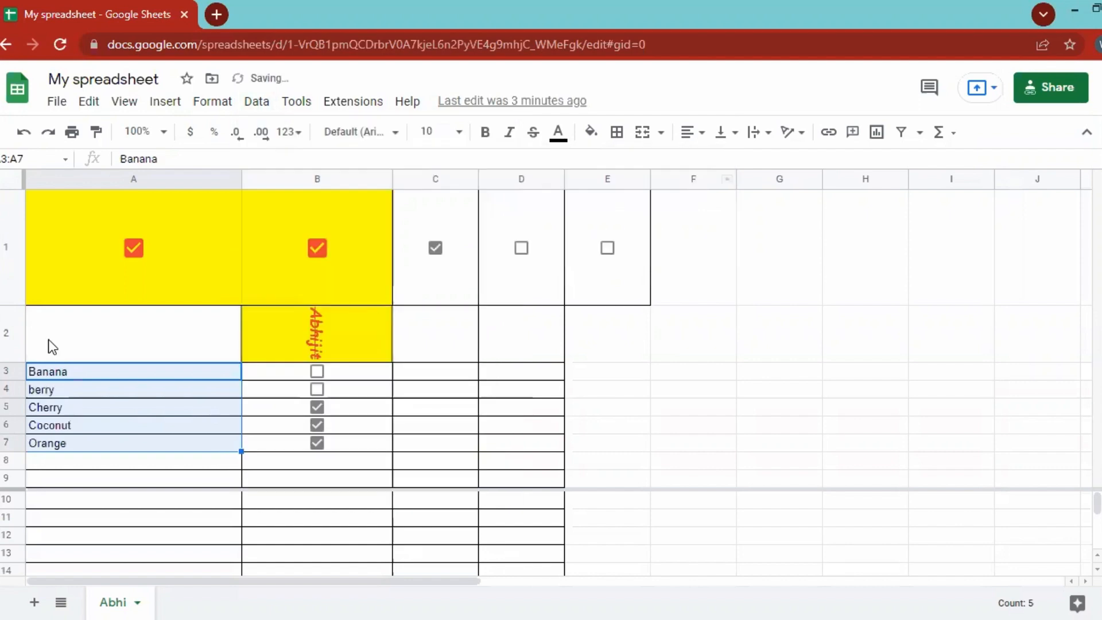
Check the order of the sorted fruit names in A3 to A7
{"action": "left_click", "coordinate": [55, 377]}
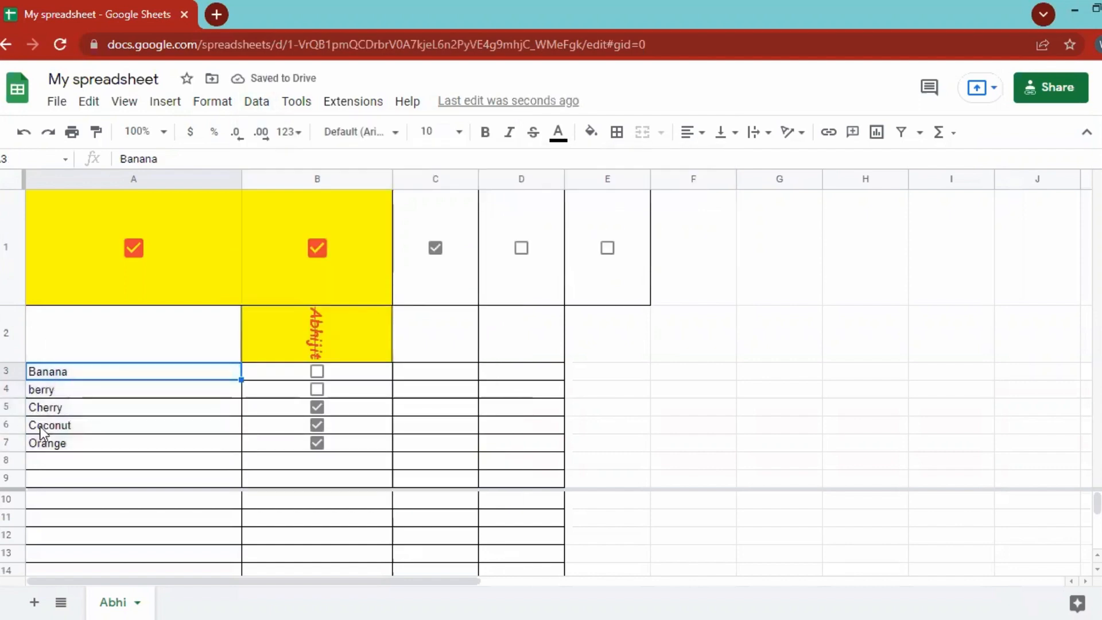
{"action": "key", "text": "Down"}
{"action": "key", "text": "Down"}
{"action": "key", "text": "Down"}
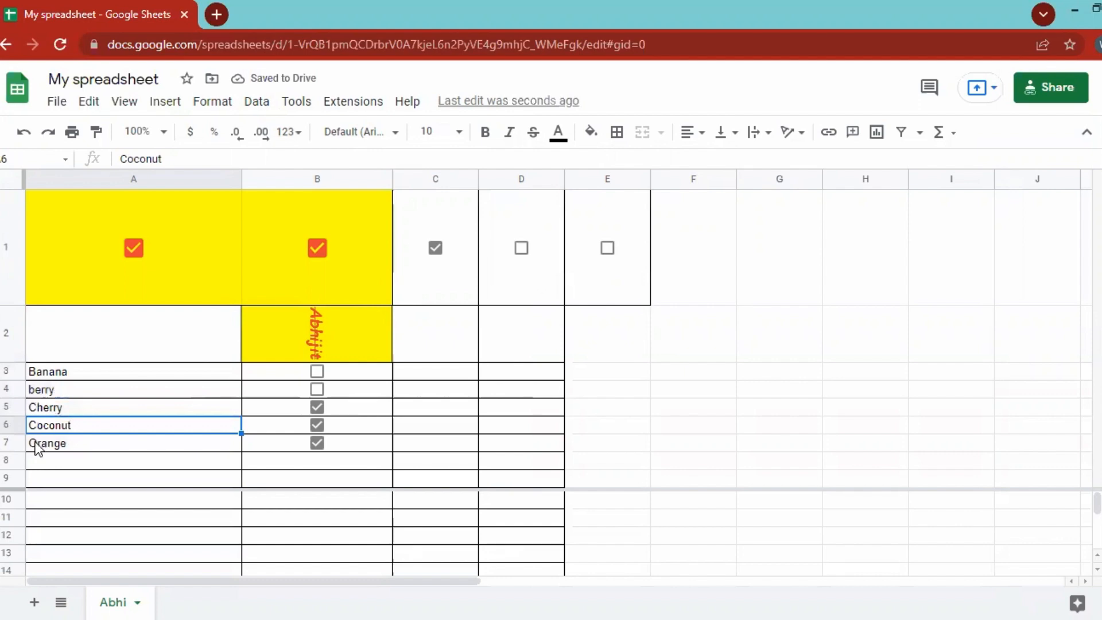
{"action": "left_click", "coordinate": [109, 440]}
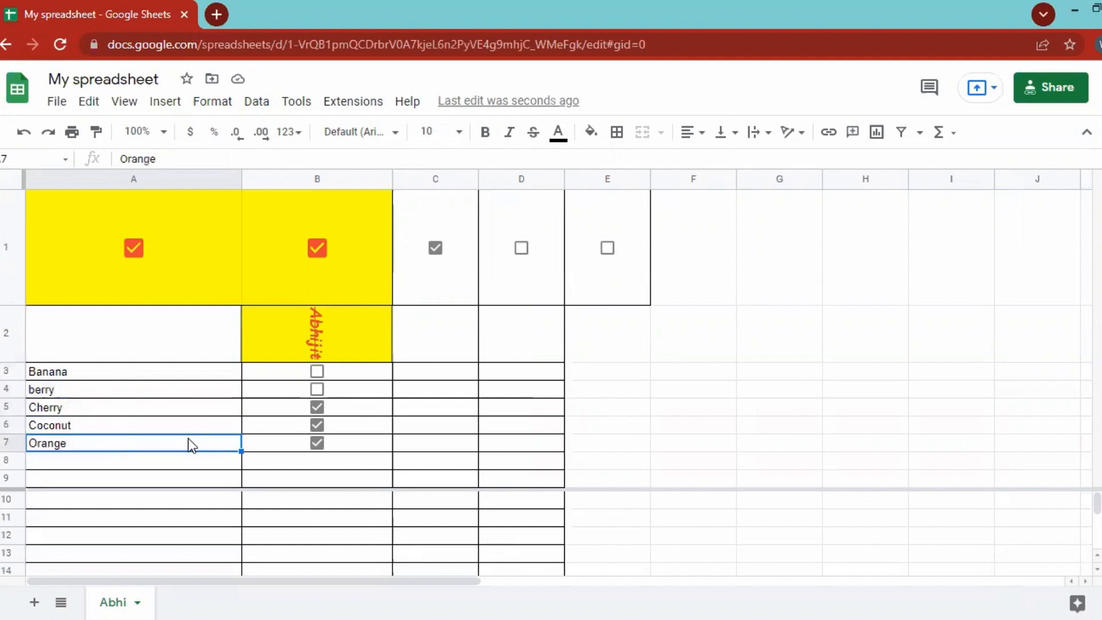
Sort the range A2 to A9 by column A from Z to A
{"action": "left_click_drag", "start_coordinate": [172, 336], "coordinate": [188, 441]}
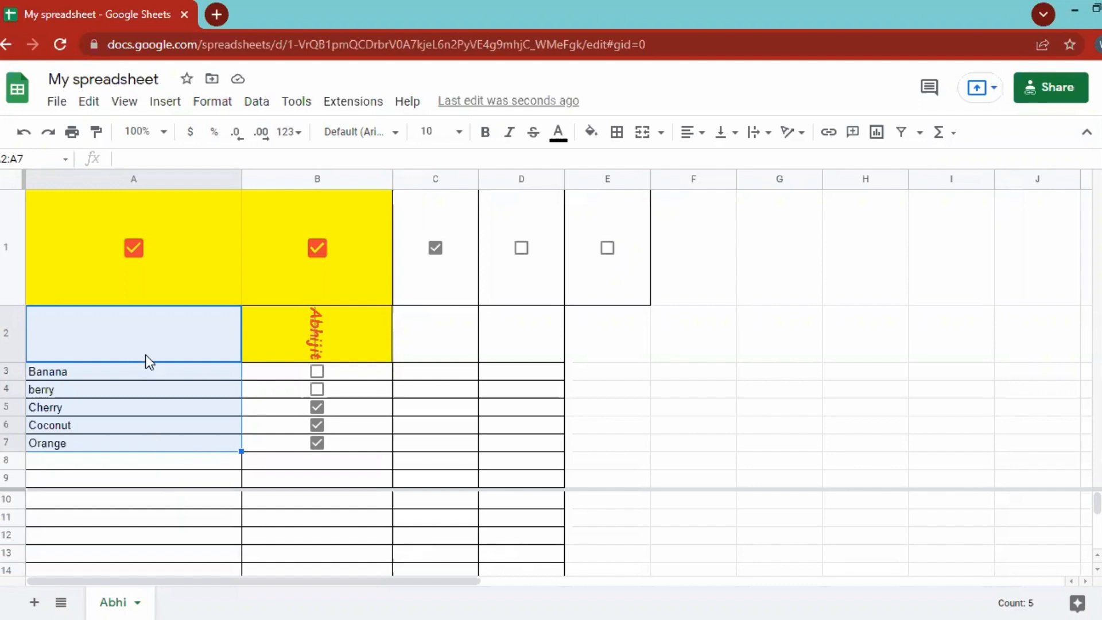
{"action": "left_click_drag", "start_coordinate": [145, 326], "coordinate": [147, 474]}
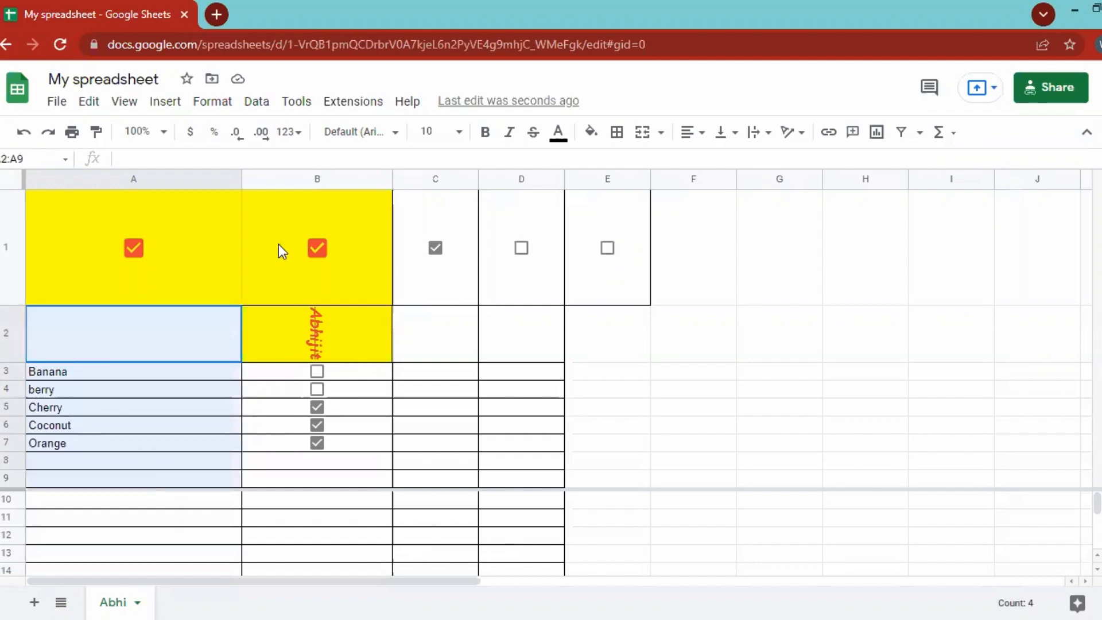
{"action": "left_click", "coordinate": [256, 104]}
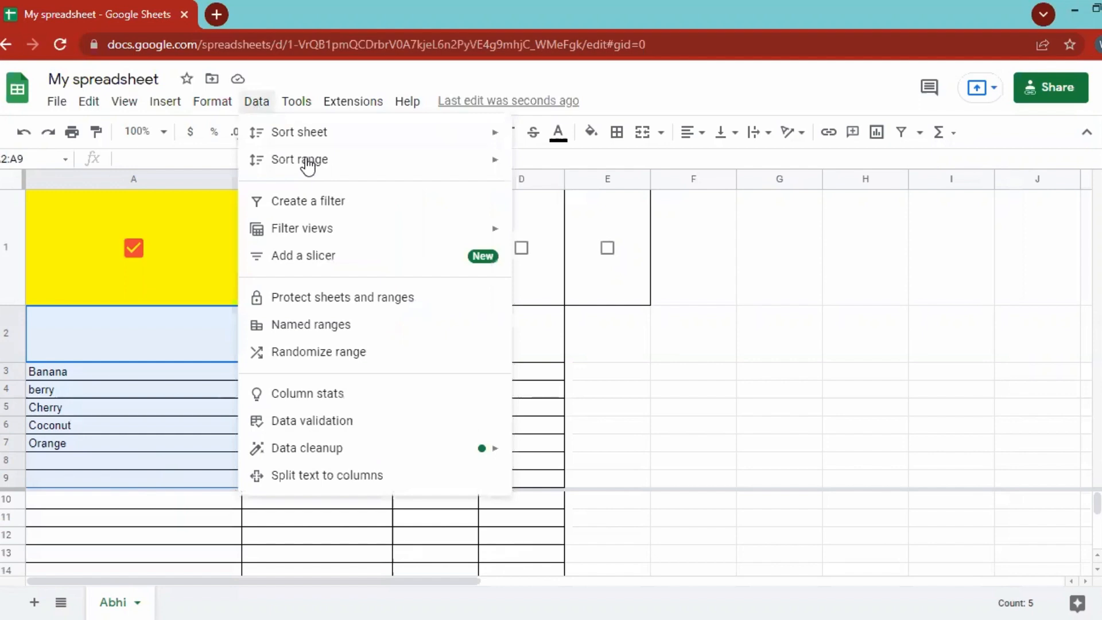
{"action": "mouse_move", "coordinate": [308, 165]}
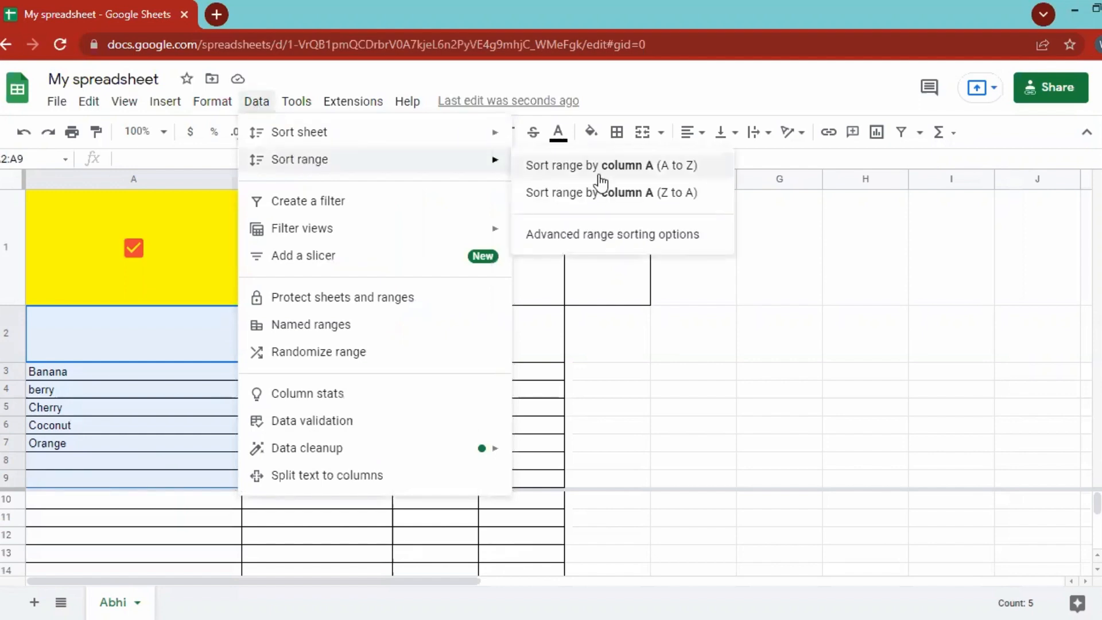
{"action": "left_click", "coordinate": [668, 193]}
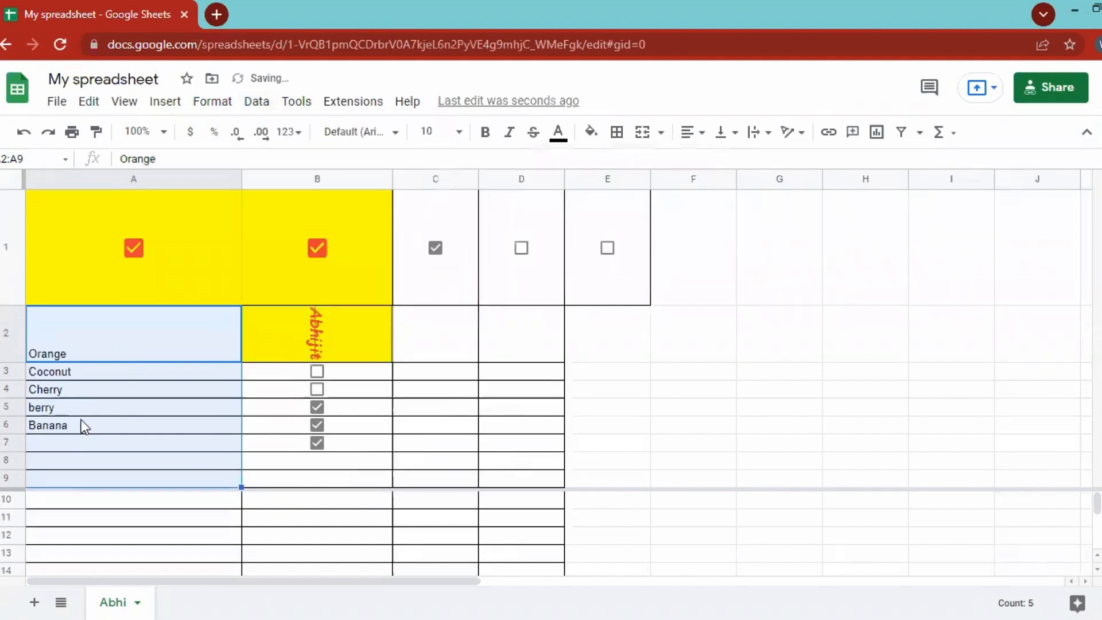
Delete the checkboxes from cells A1 to E1
{"action": "left_click", "coordinate": [256, 102]}
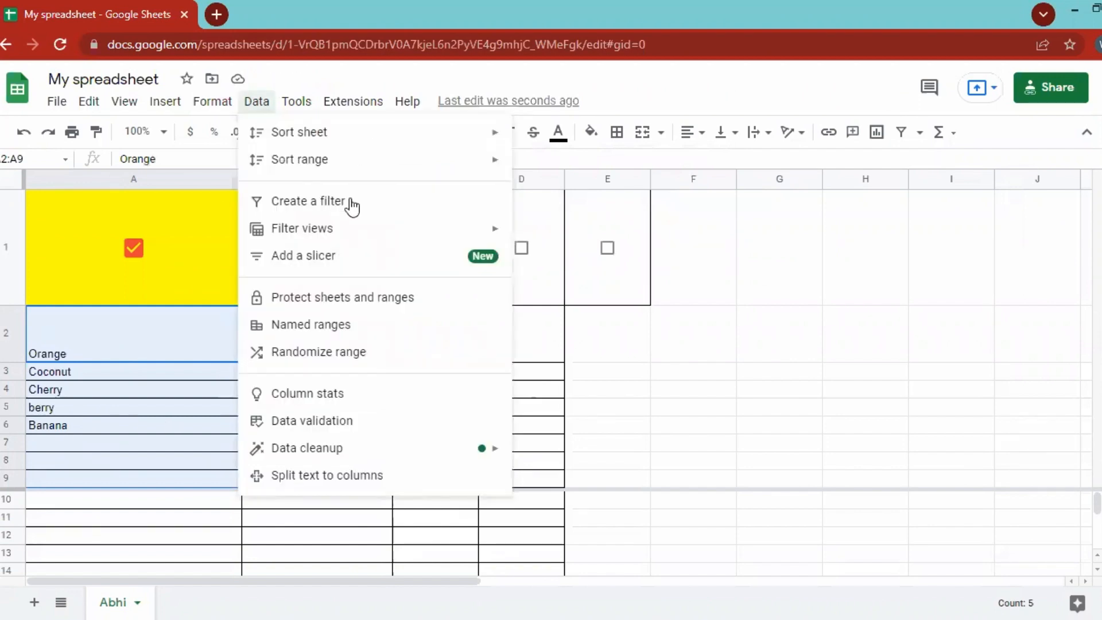
{"action": "left_click", "coordinate": [167, 370]}
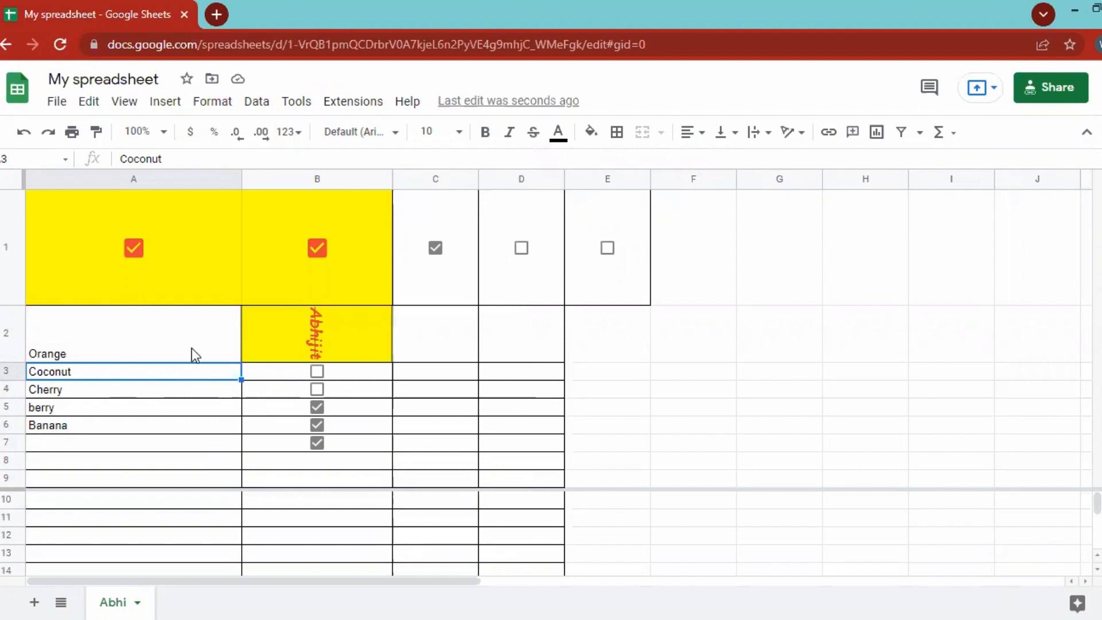
{"action": "left_click_drag", "start_coordinate": [330, 243], "coordinate": [591, 244]}
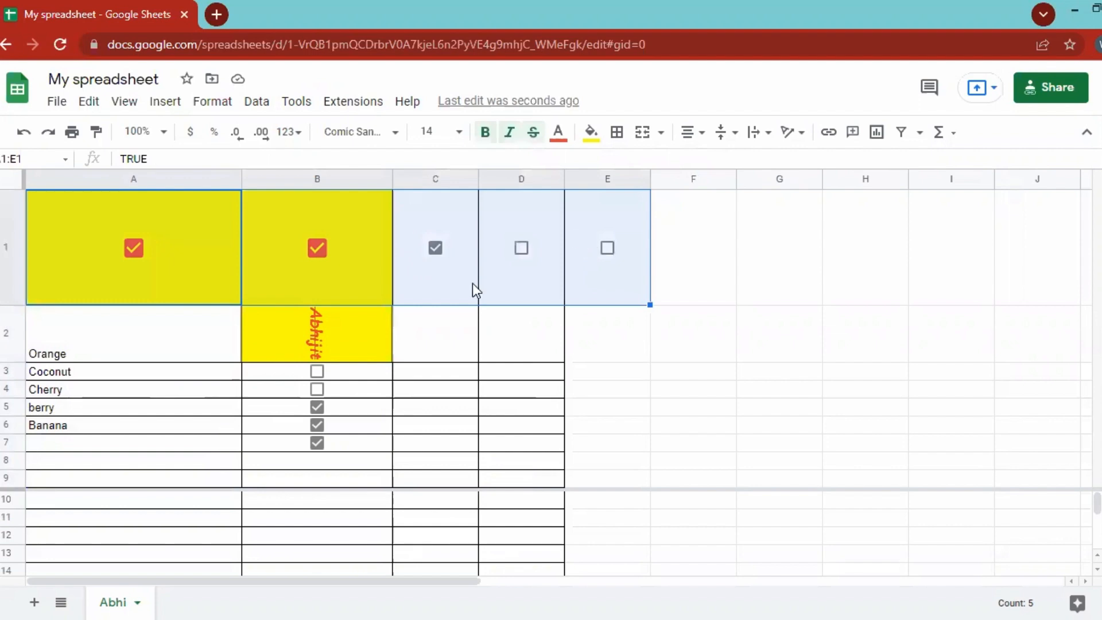
{"action": "key", "text": "Delete"}
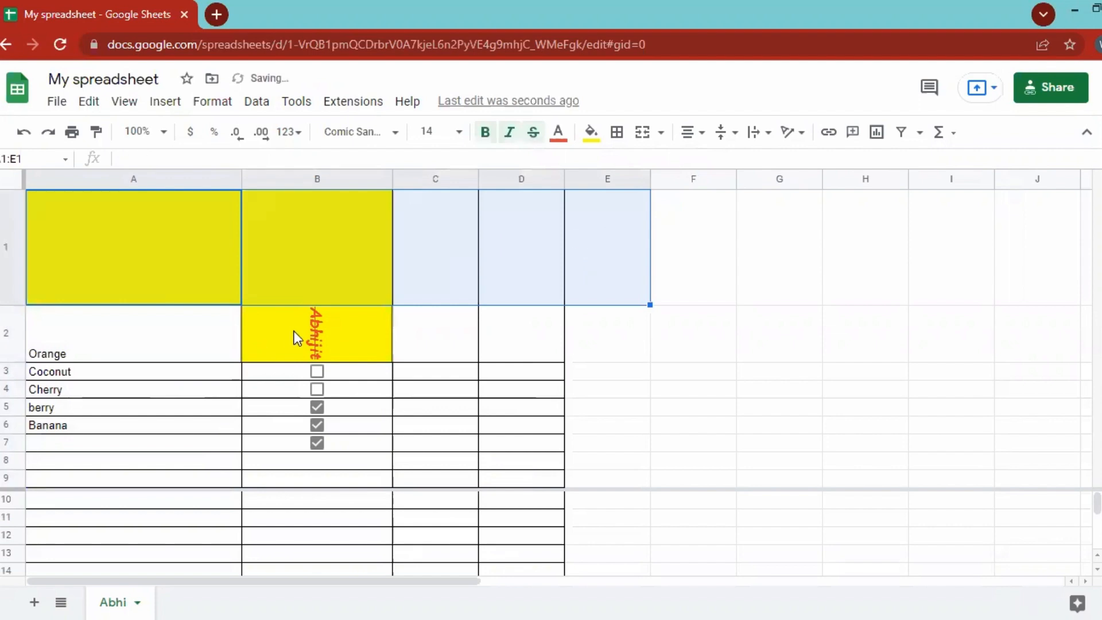
Clear the name in B2, then delete that cell and shift the checkboxes below it up
{"action": "left_click", "coordinate": [297, 338]}
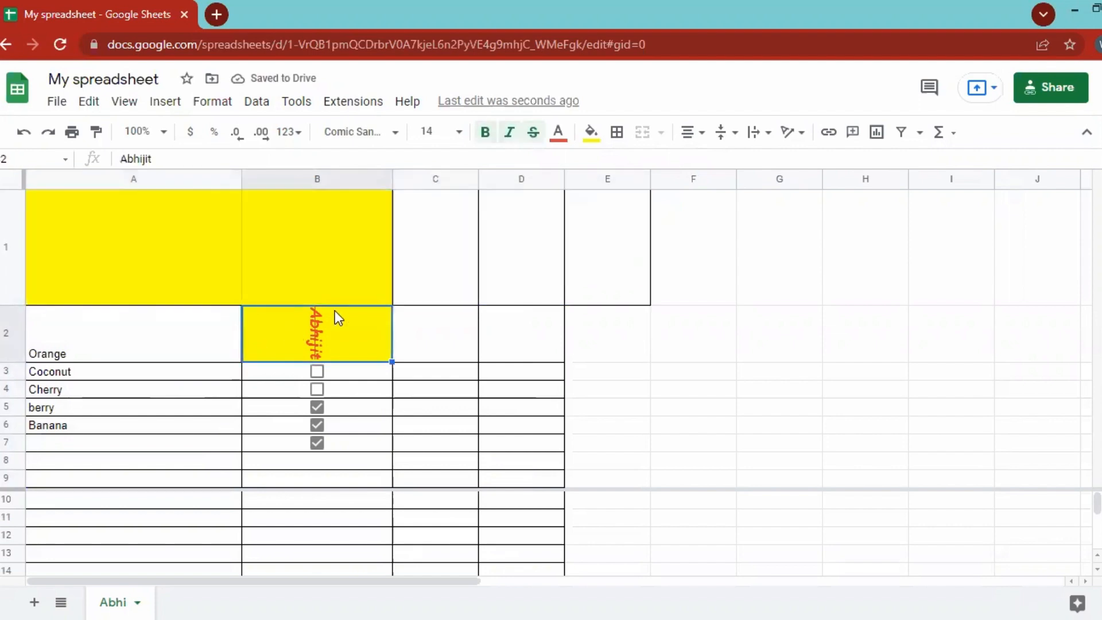
{"action": "key", "text": "Delete"}
{"action": "right_click", "coordinate": [337, 310]}
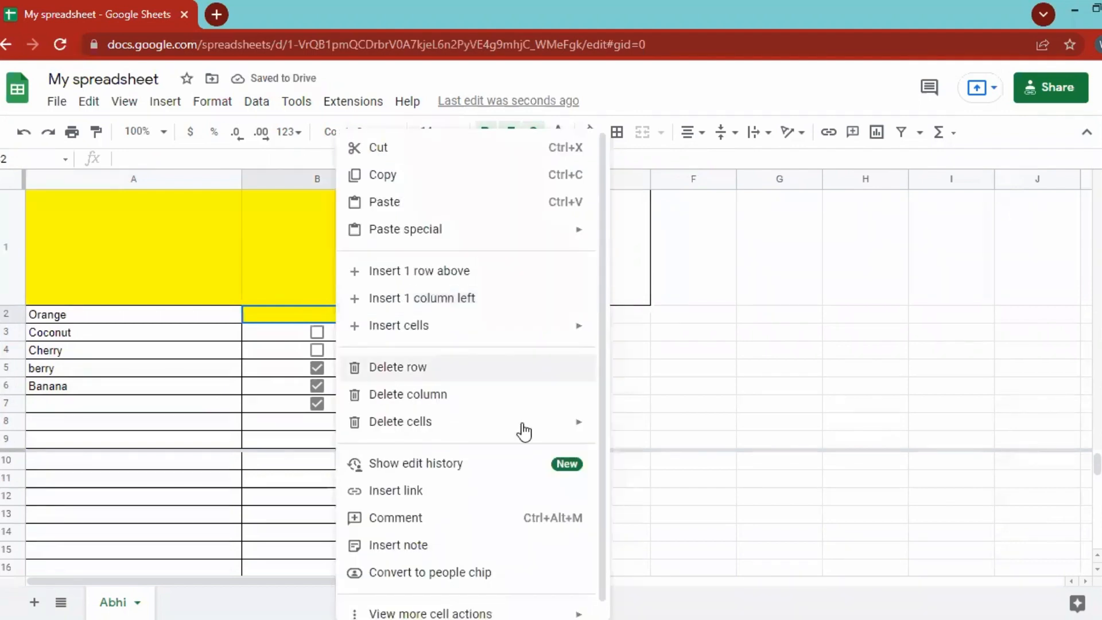
{"action": "mouse_move", "coordinate": [522, 428]}
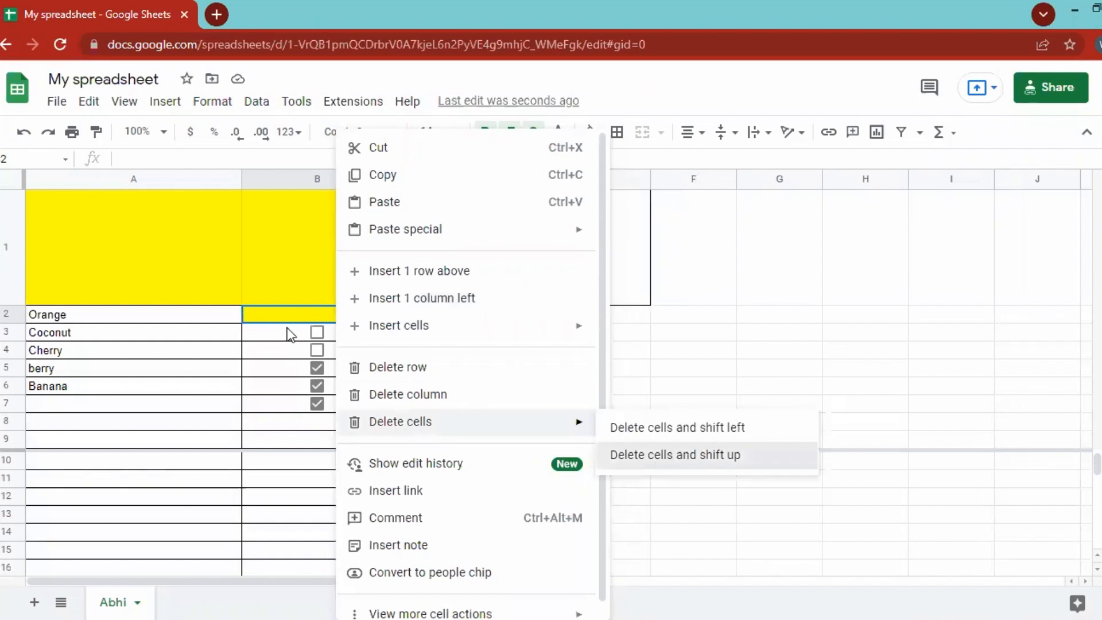
{"action": "key", "text": "Return"}
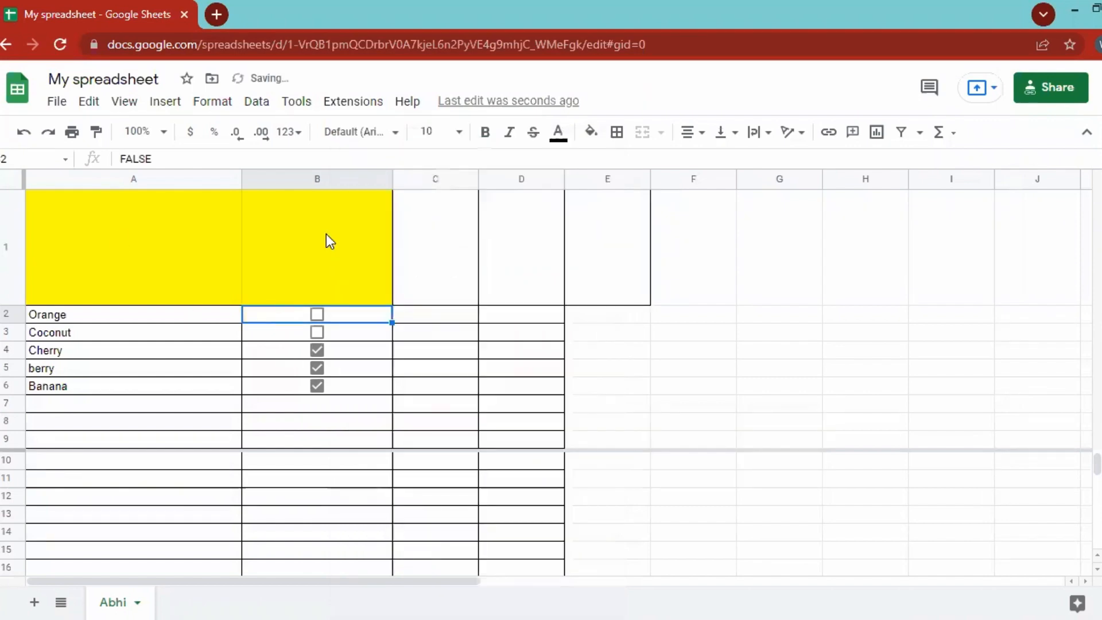
Enter the column headers Fruits in A1 and Available in B1
{"action": "left_click_drag", "start_coordinate": [133, 241], "coordinate": [326, 233]}
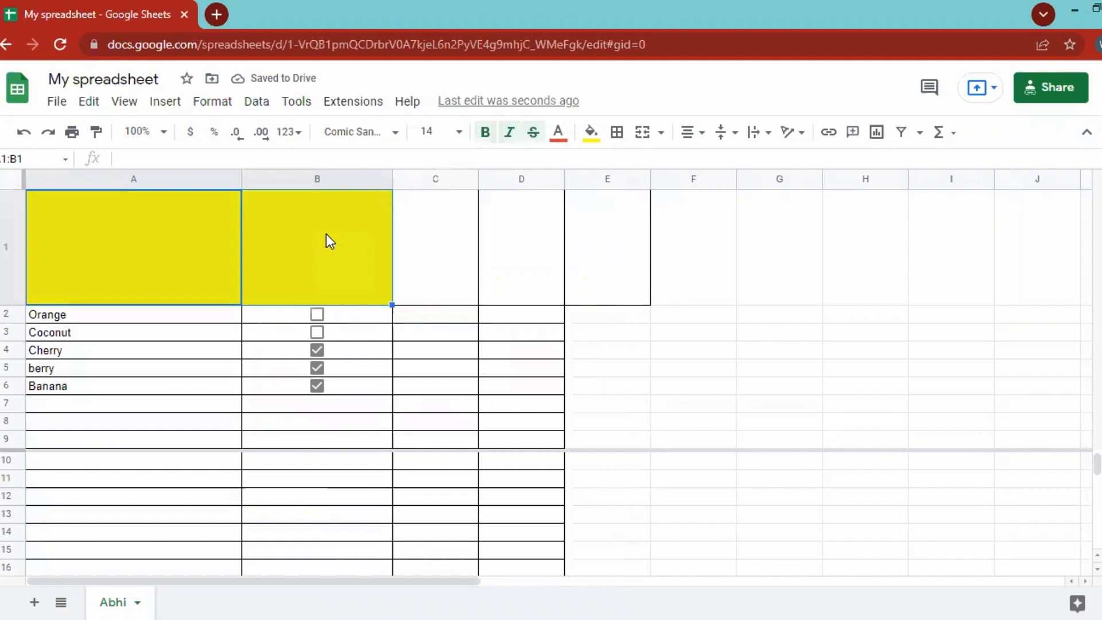
{"action": "left_click", "coordinate": [56, 258]}
{"action": "type", "text": "Fruits"}
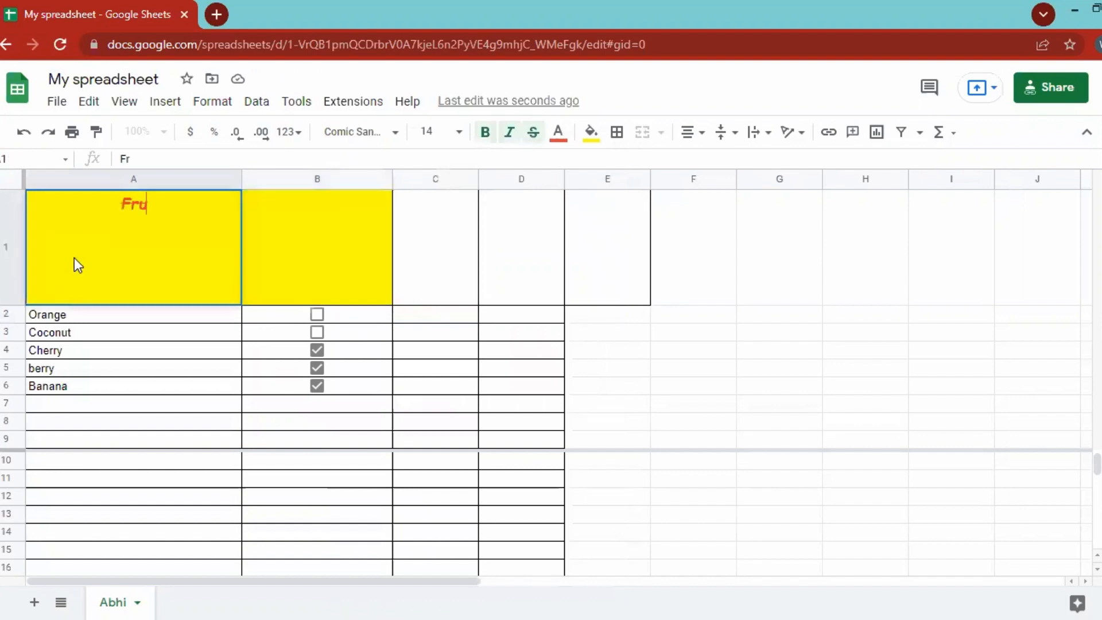
{"action": "left_click", "coordinate": [315, 233]}
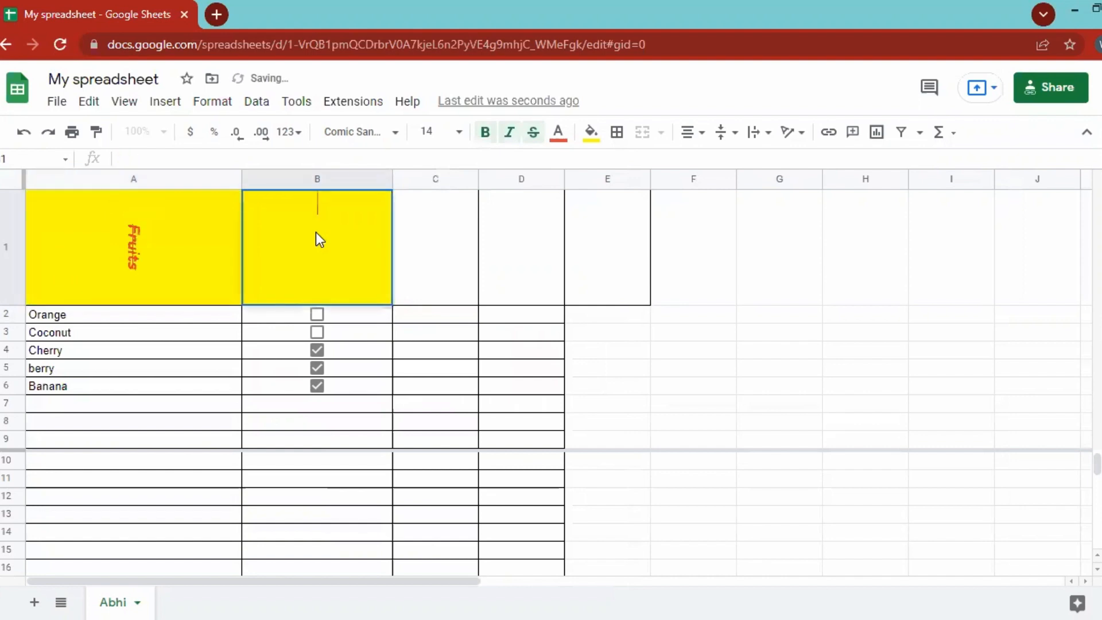
{"action": "type", "text": "Available"}
{"action": "left_click", "coordinate": [147, 240]}
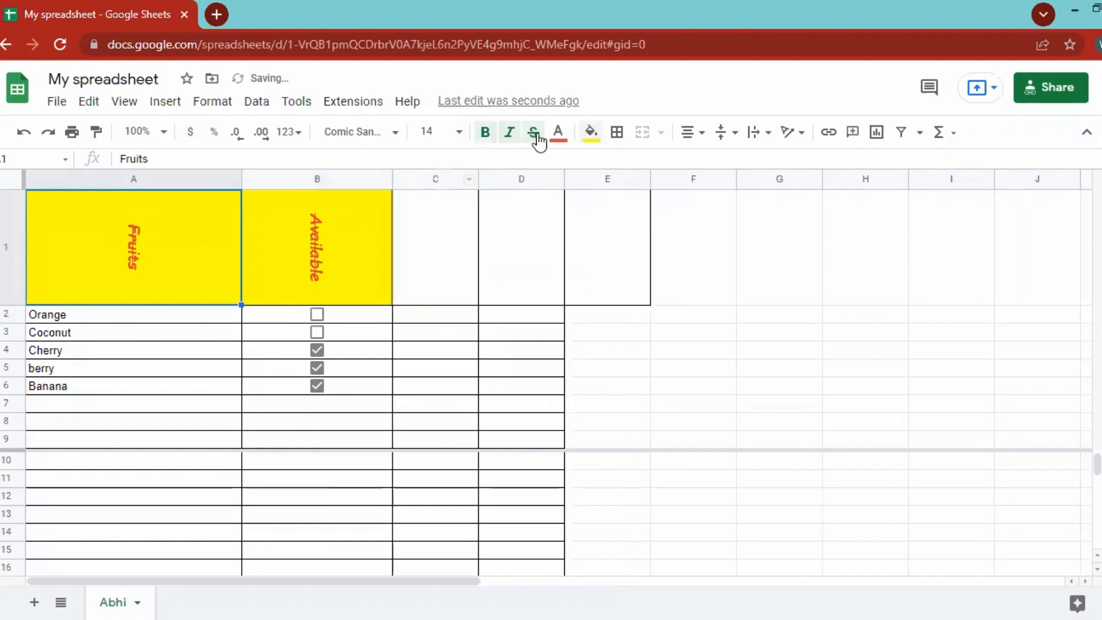
Remove the bold, italic and strikethrough styles from headers A1 and B1 and reset their text rotation to none
{"action": "left_click", "coordinate": [489, 135]}
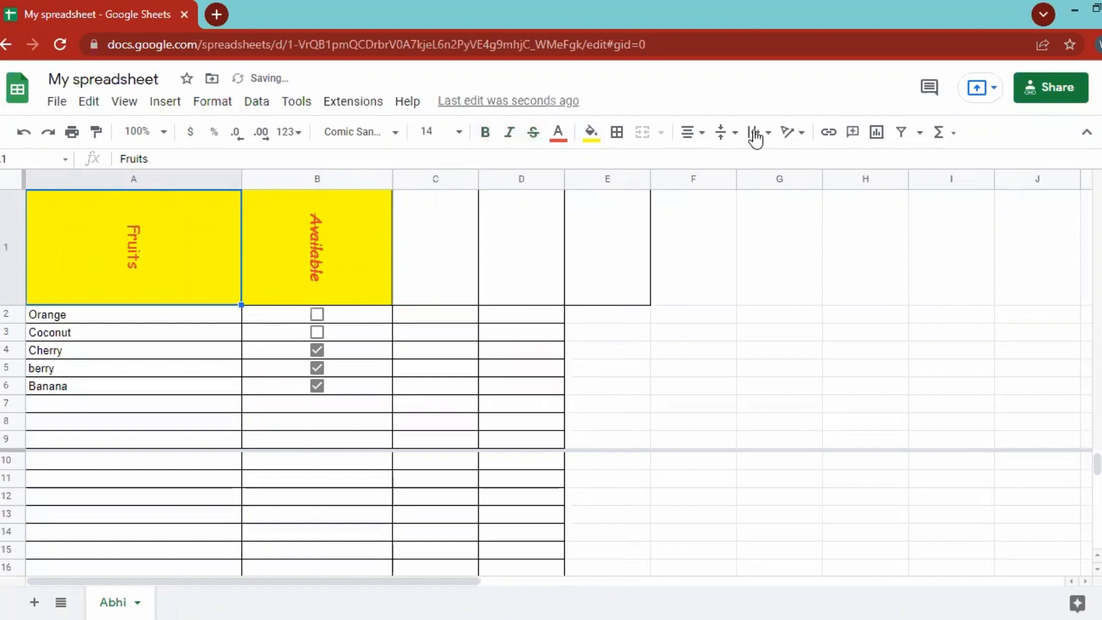
{"action": "left_click", "coordinate": [791, 133]}
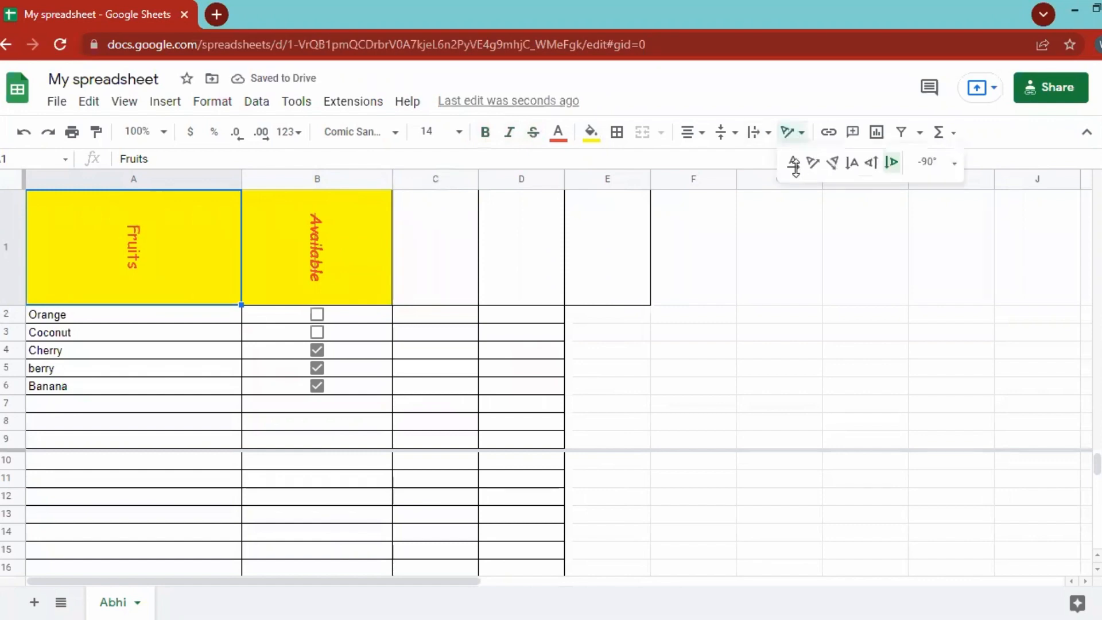
{"action": "left_click", "coordinate": [323, 239]}
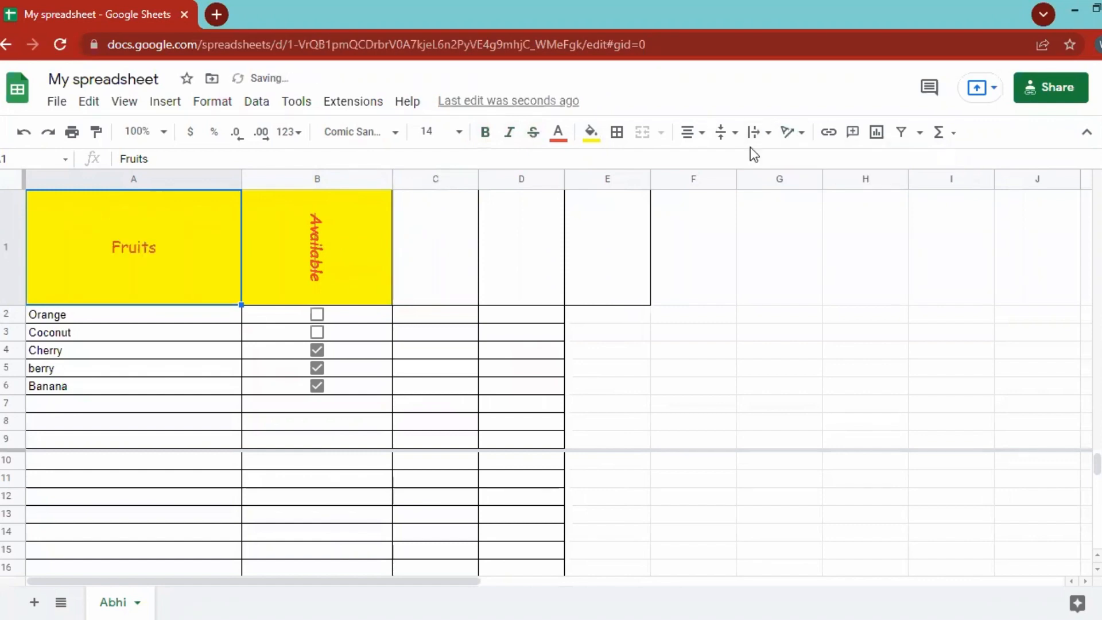
{"action": "left_click", "coordinate": [792, 133]}
{"action": "left_click", "coordinate": [796, 160]}
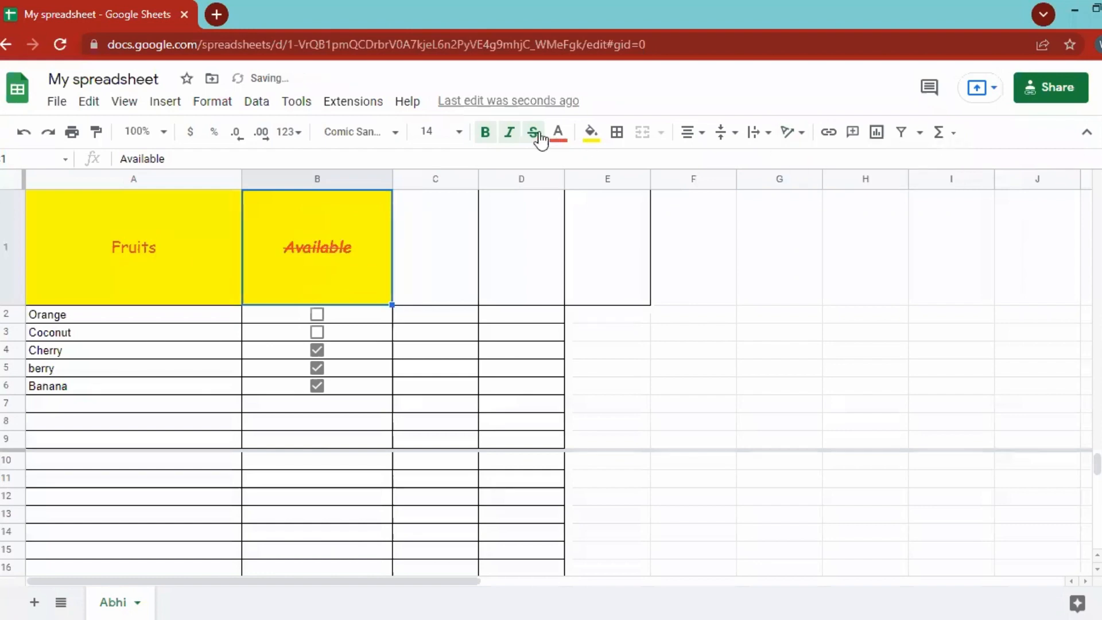
{"action": "left_click", "coordinate": [508, 133]}
{"action": "left_click", "coordinate": [486, 132]}
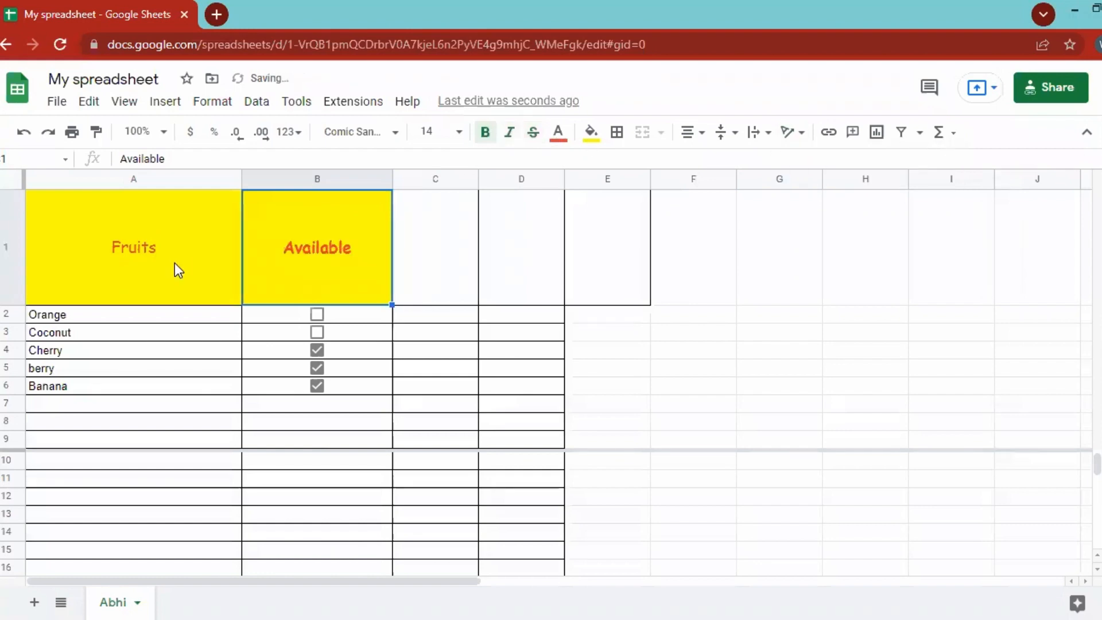
{"action": "left_click", "coordinate": [140, 280]}
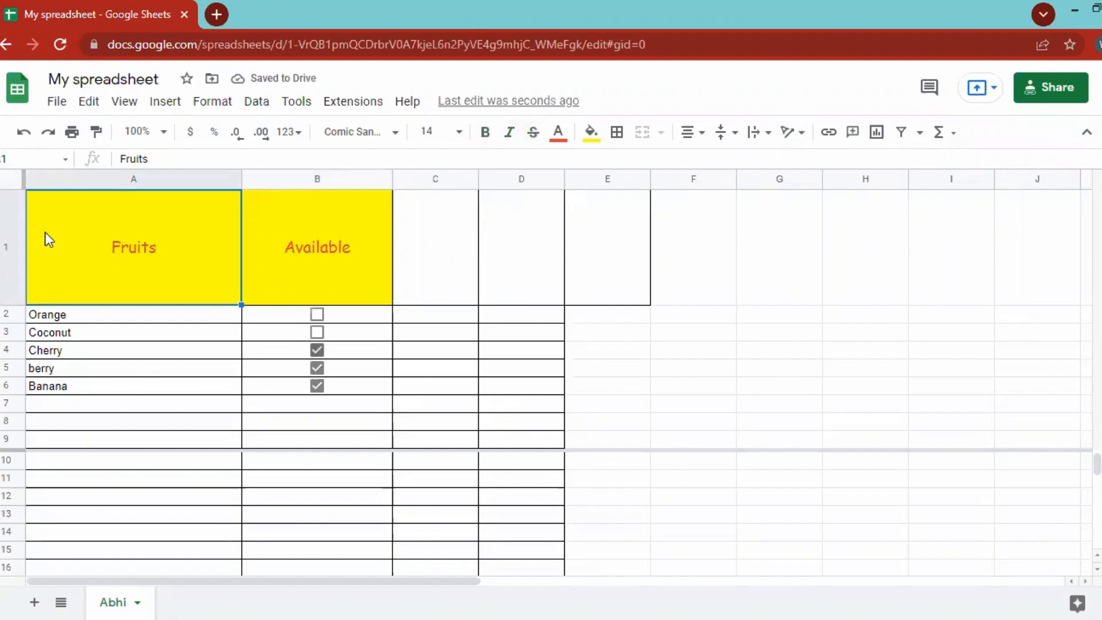
{"action": "left_click", "coordinate": [213, 418]}
{"action": "left_click", "coordinate": [125, 242]}
{"action": "left_click", "coordinate": [247, 273], "text": "shift"}
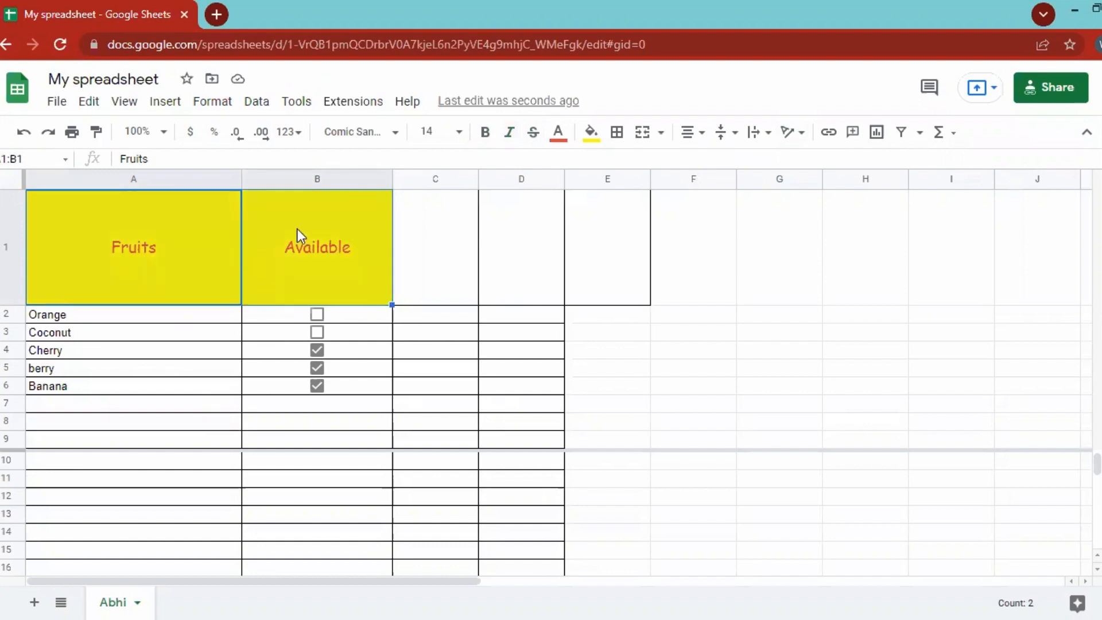
{"action": "key", "text": "Right"}
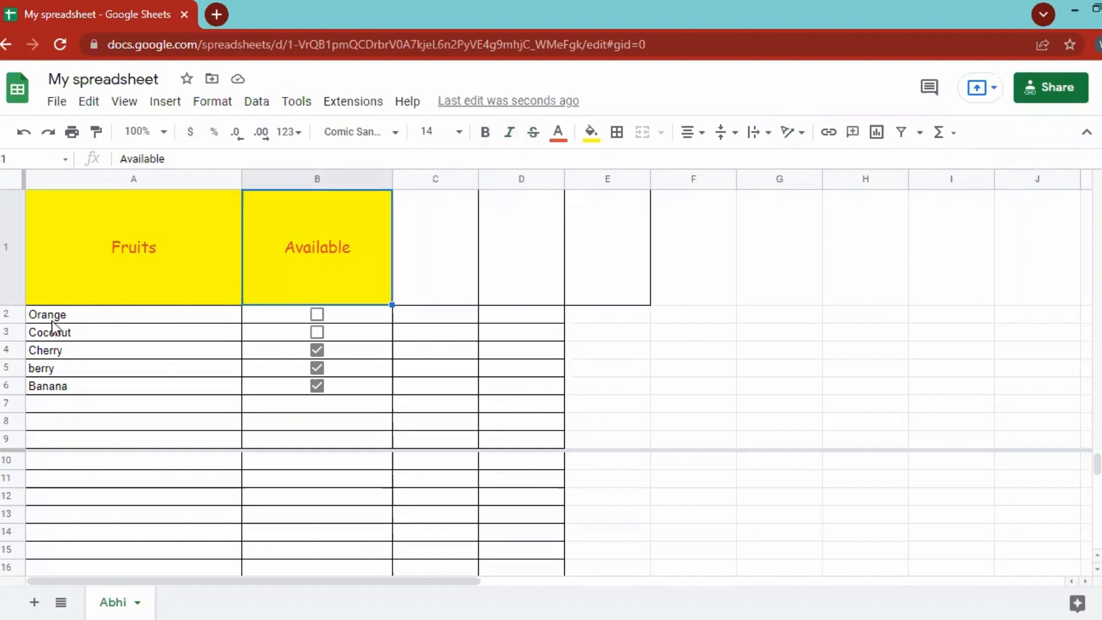
Enter the column header Price in cell C1
{"action": "left_click", "coordinate": [423, 260]}
{"action": "type", "text": "Price"}
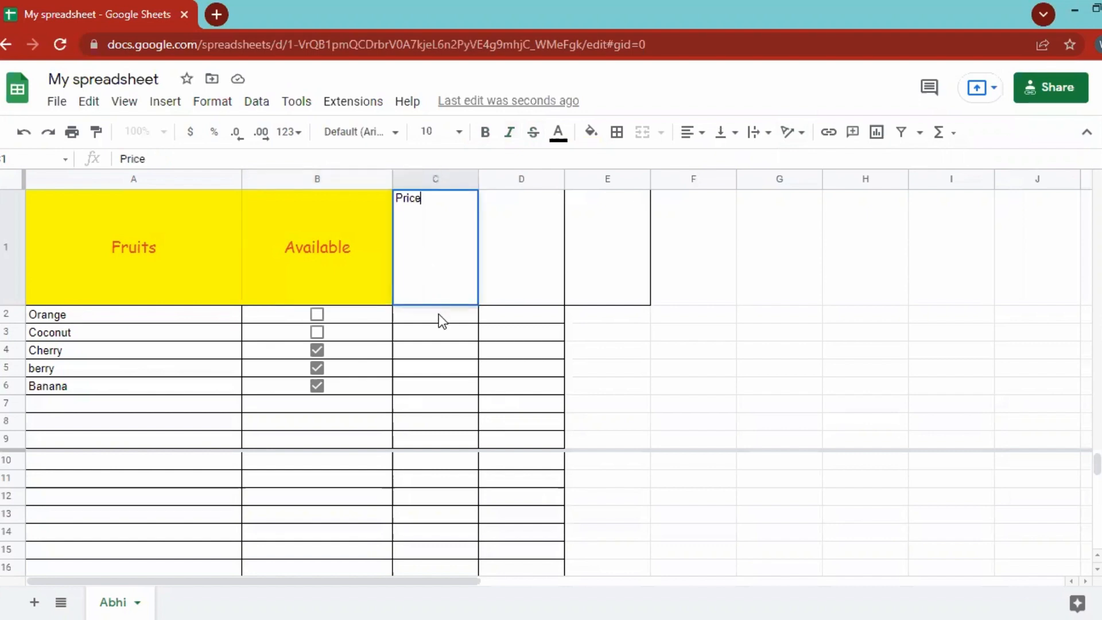
{"action": "key", "text": "Return"}
Enter the prices 10, 20, 30, 40 and 50 in cells C2 to C6
{"action": "type", "text": "10"}
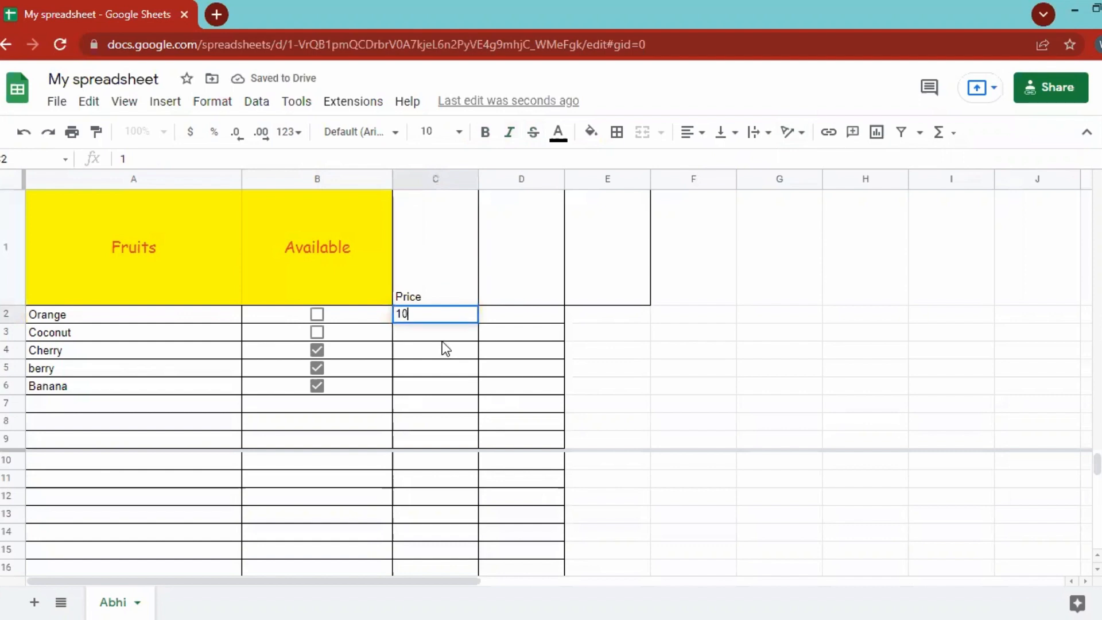
{"action": "key", "text": "Return"}
{"action": "type", "text": "20"}
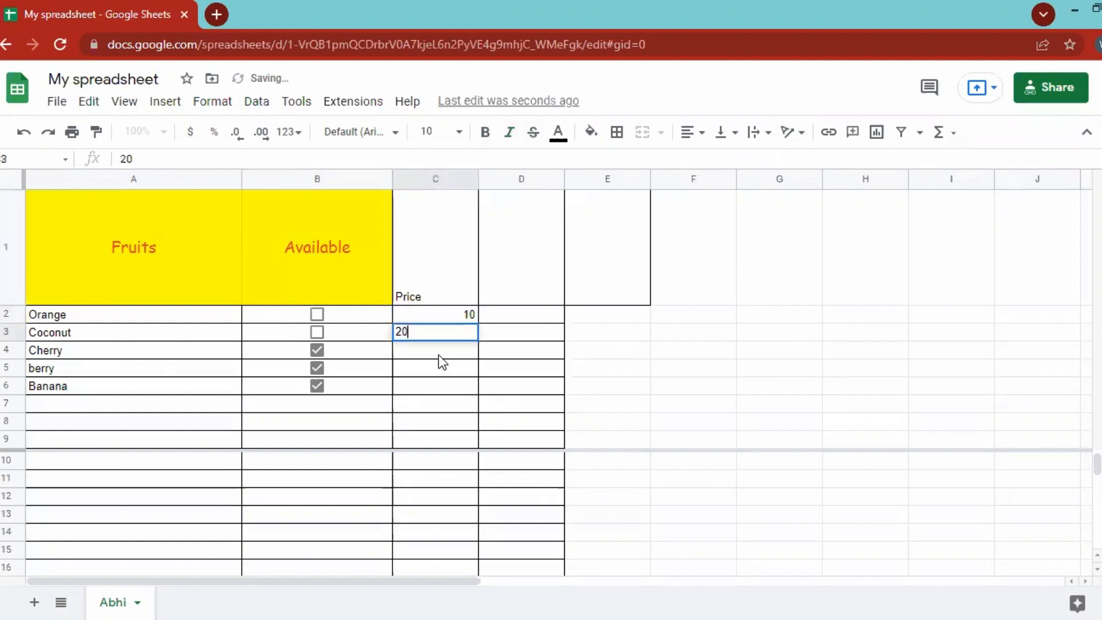
{"action": "key", "text": "Return"}
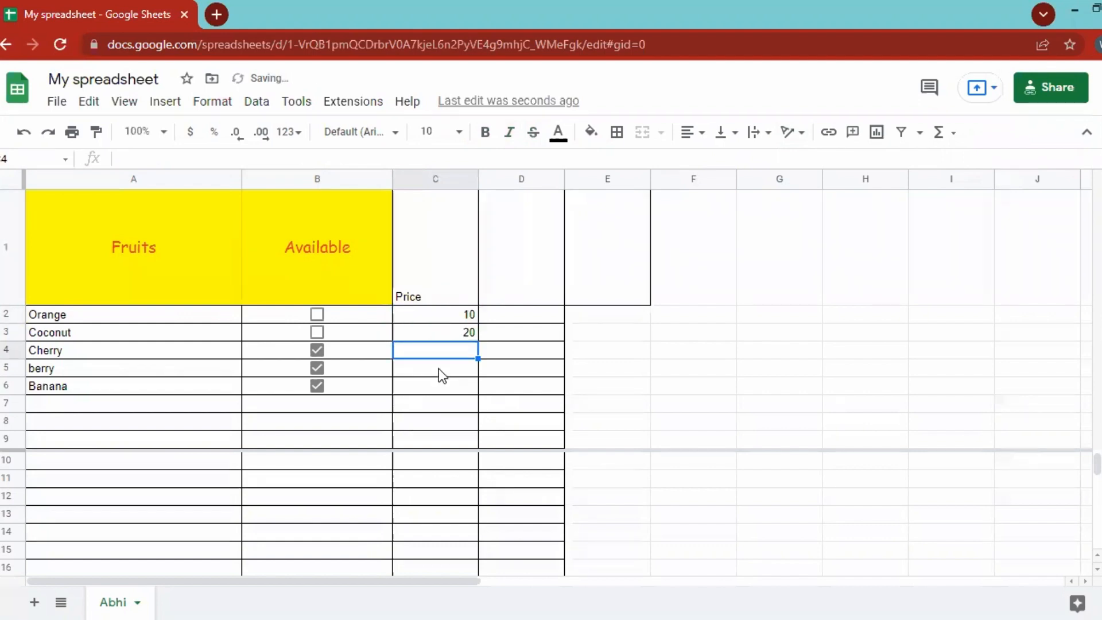
{"action": "type", "text": "30"}
{"action": "key", "text": "Return"}
{"action": "type", "text": "40"}
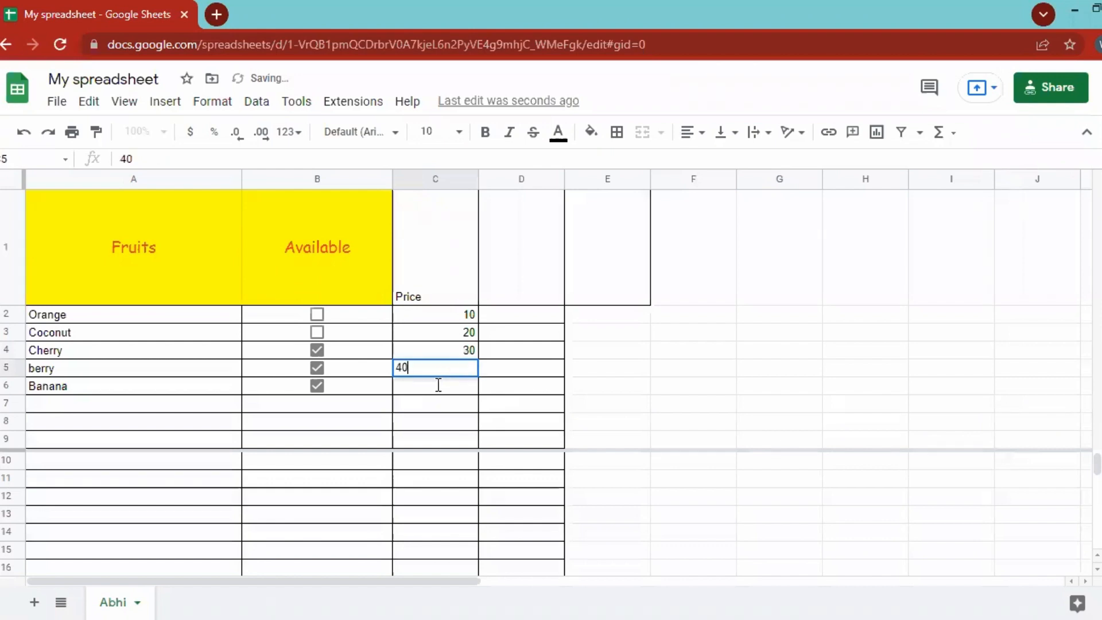
{"action": "key", "text": "Return"}
{"action": "type", "text": "50"}
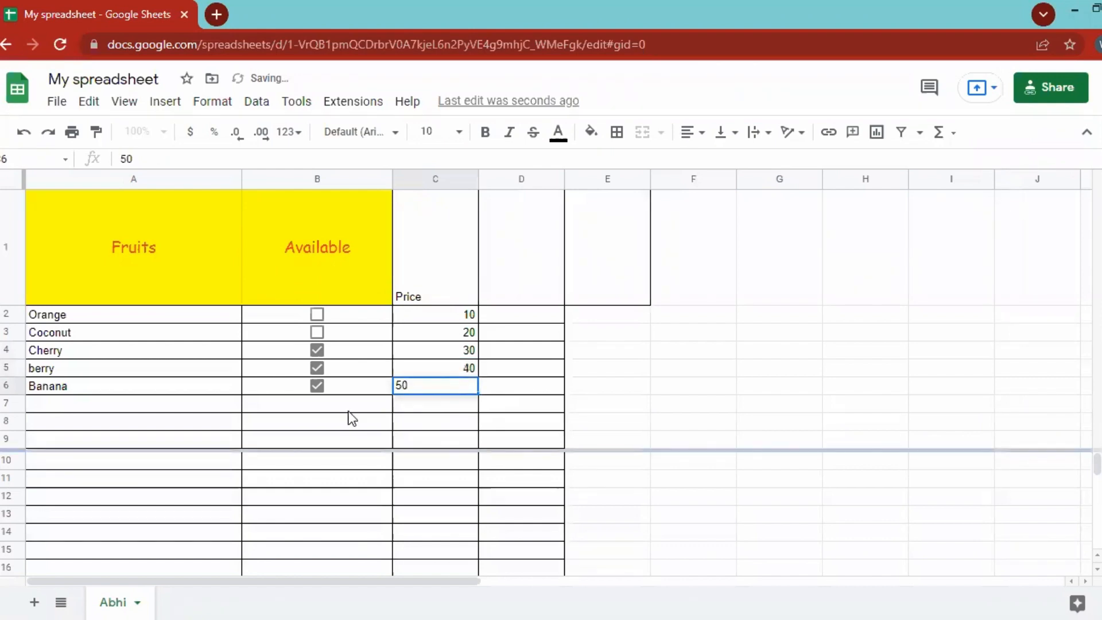
{"action": "left_click", "coordinate": [352, 422]}
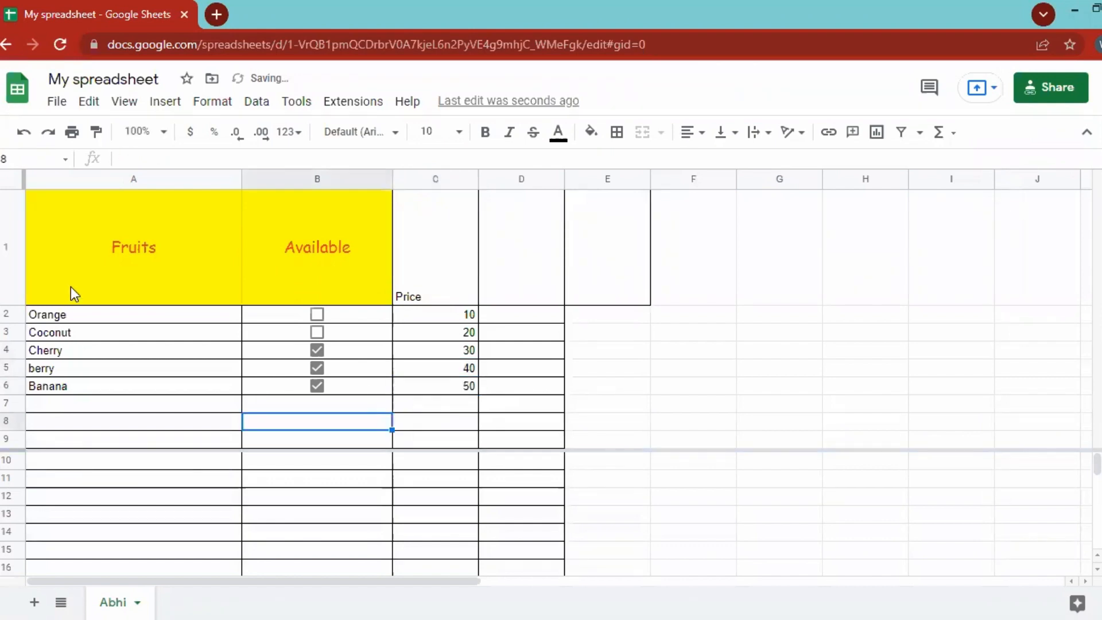
Create a filter on the fruit table, starting from the Fruits header in A1
{"action": "left_click", "coordinate": [140, 250]}
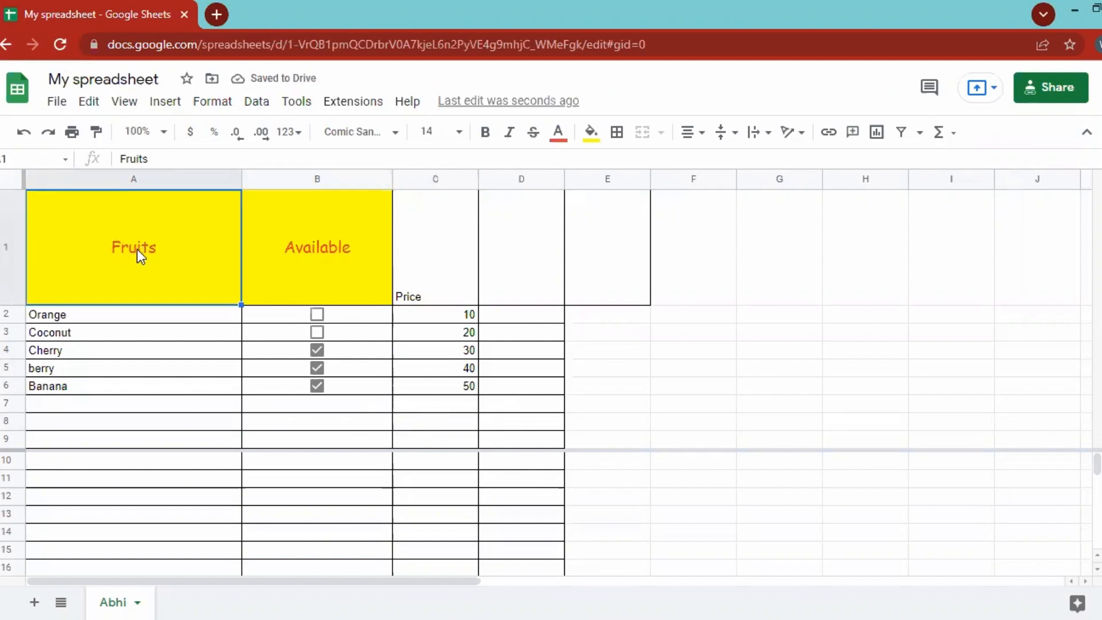
{"action": "left_click", "coordinate": [292, 109]}
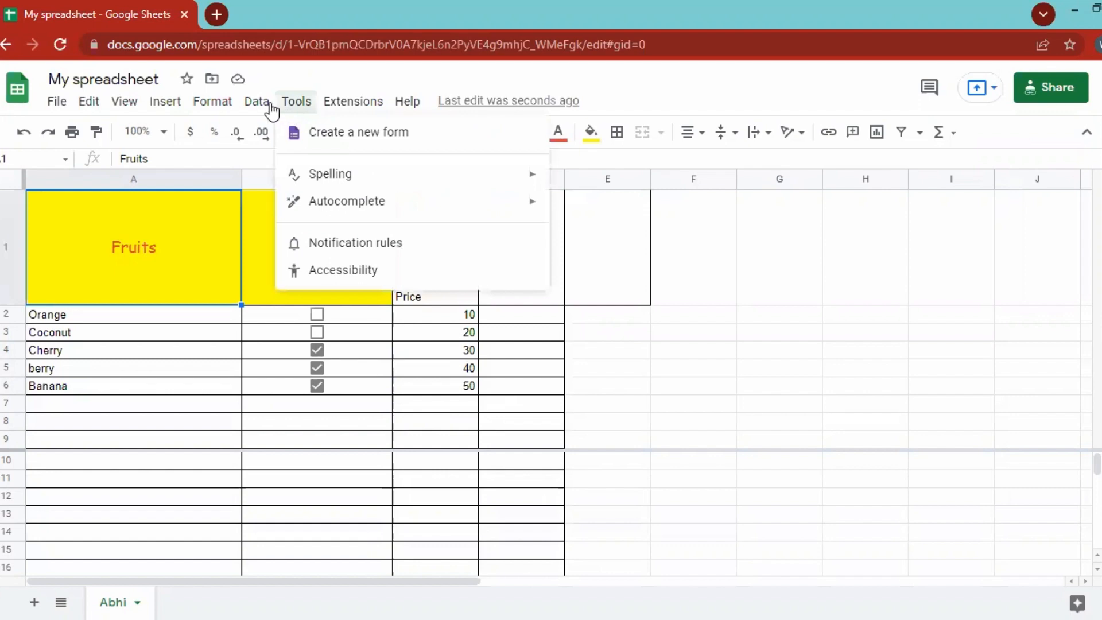
{"action": "left_click", "coordinate": [262, 106]}
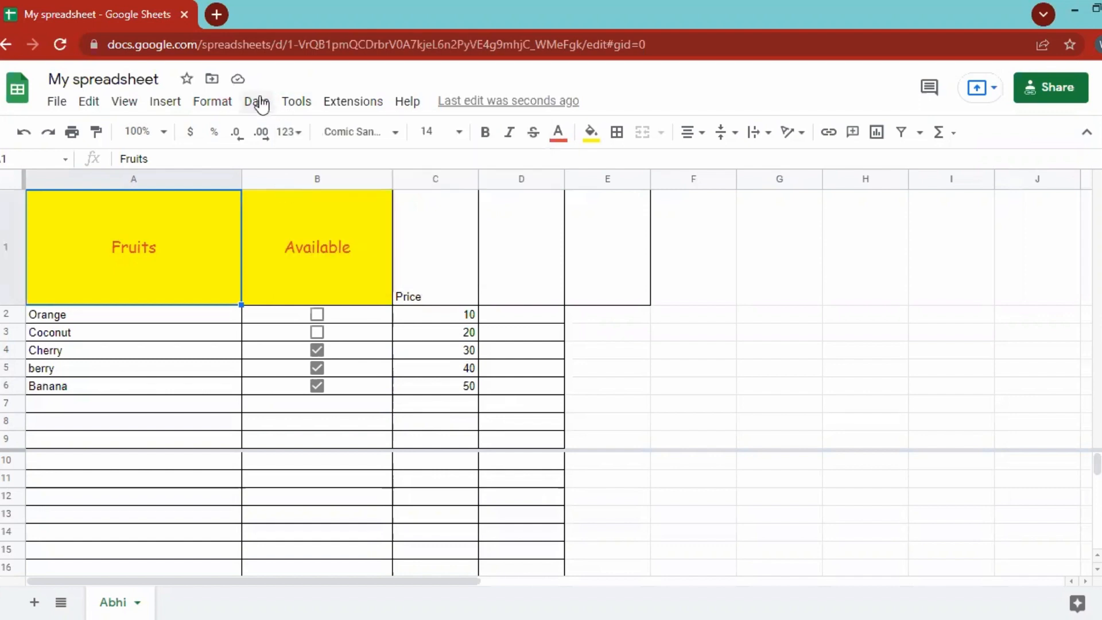
{"action": "left_click", "coordinate": [262, 105]}
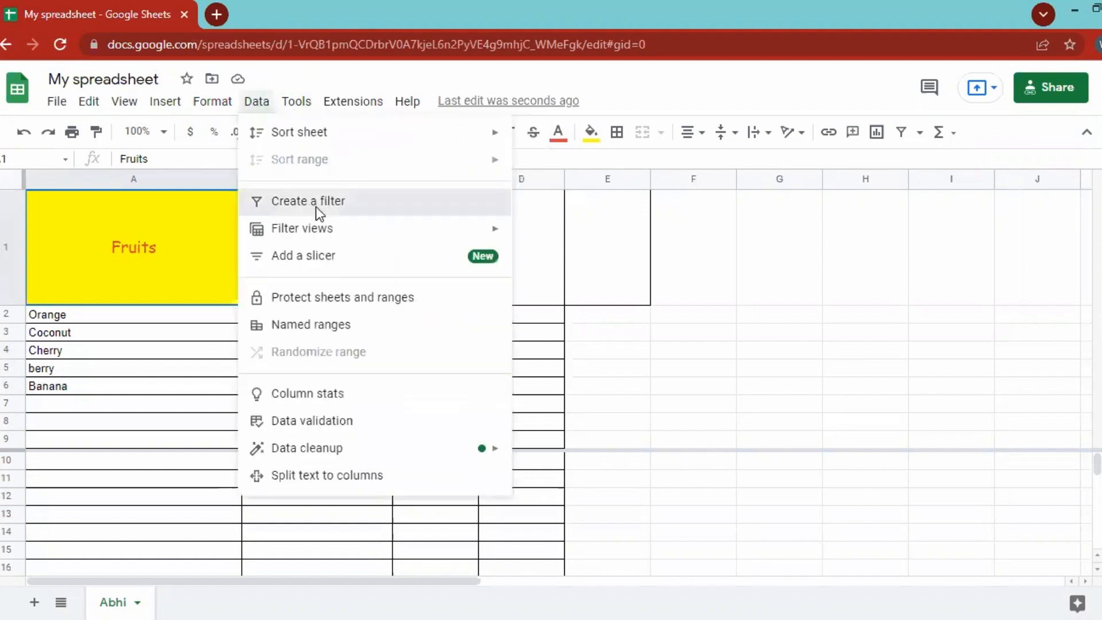
{"action": "left_click", "coordinate": [360, 205]}
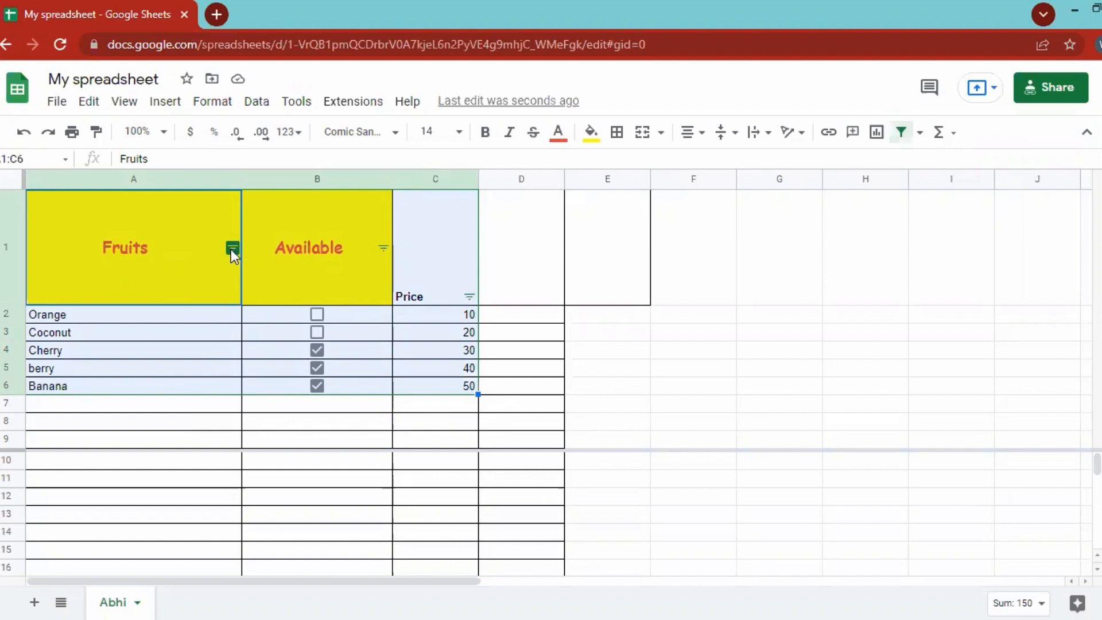
{"action": "left_click", "coordinate": [222, 334]}
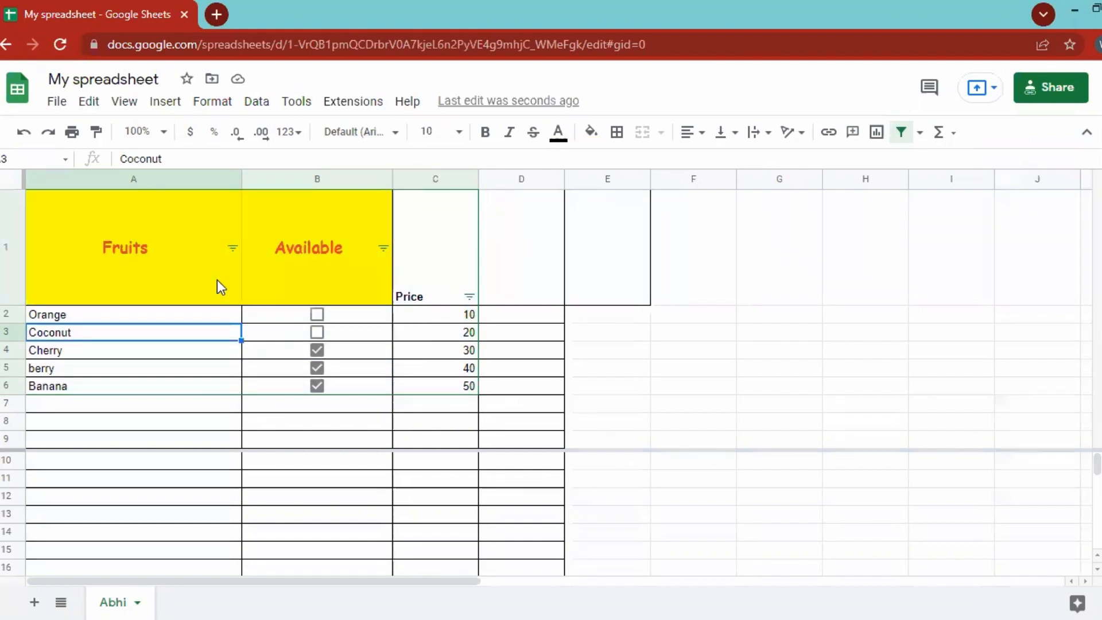
Examine the sort options, filter options and value list available for the Fruits column
{"action": "left_click", "coordinate": [233, 249]}
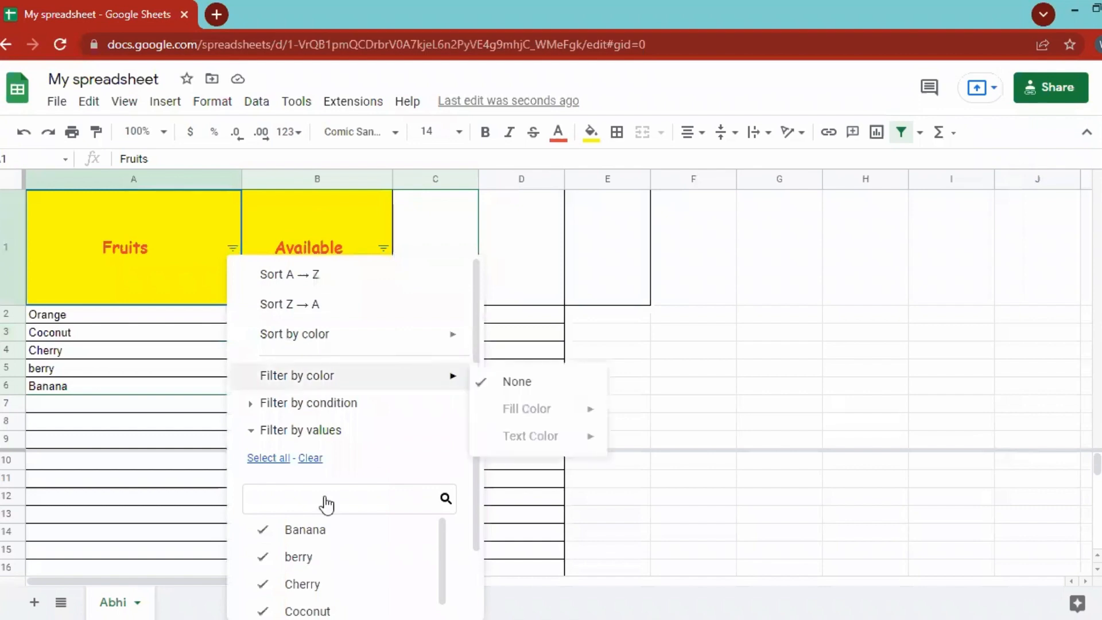
{"action": "scroll", "coordinate": [312, 488], "scroll_direction": "down", "scroll_amount": 2}
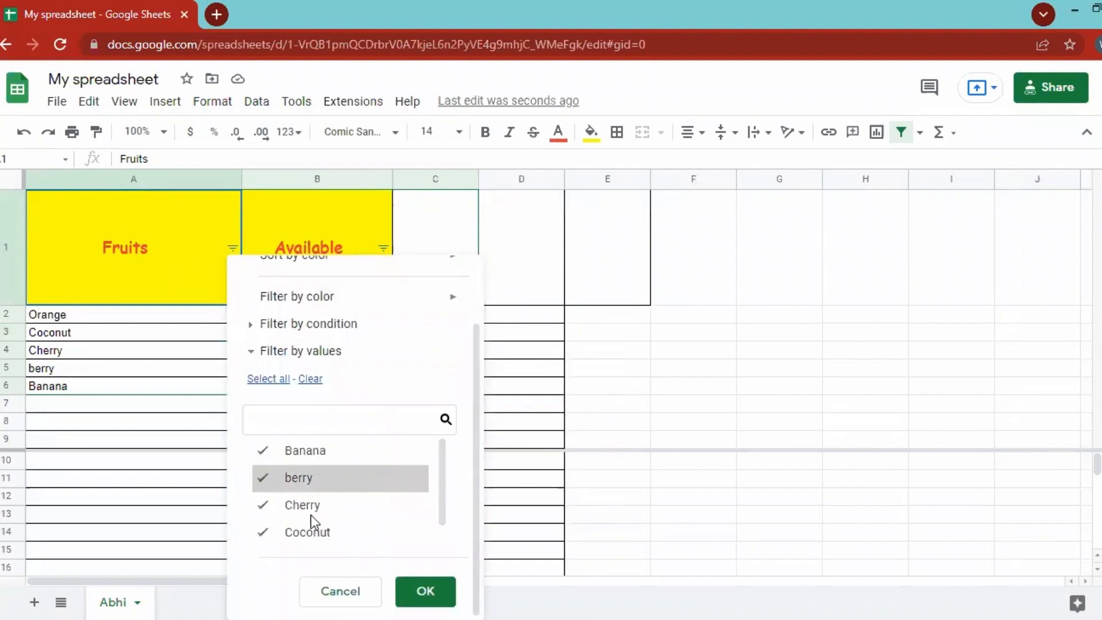
{"action": "scroll", "coordinate": [311, 515], "scroll_direction": "up", "scroll_amount": 2}
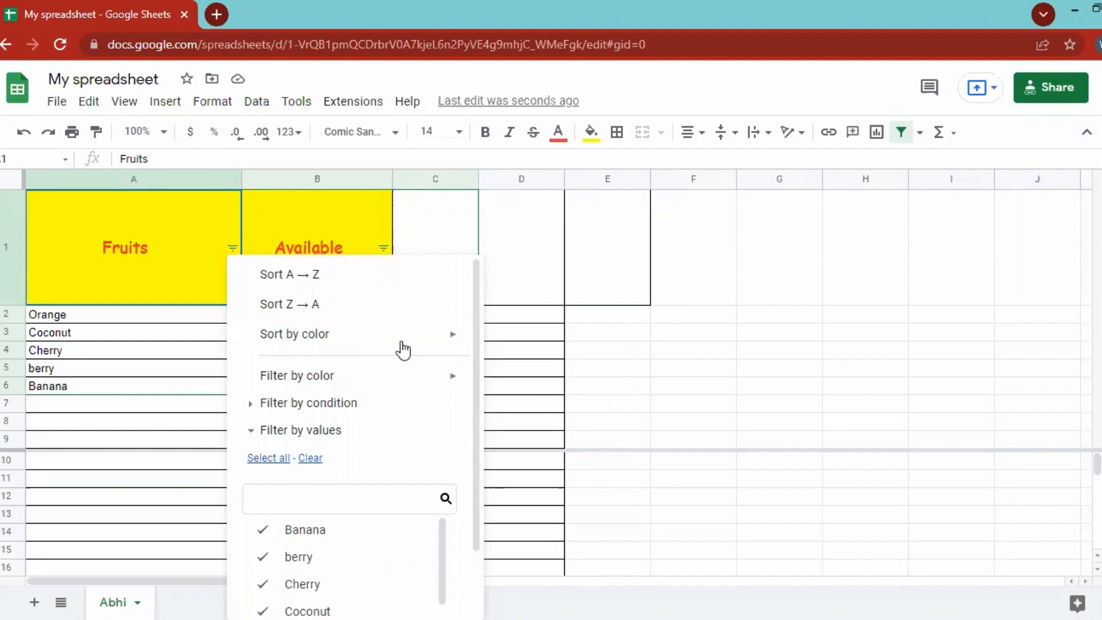
{"action": "scroll", "coordinate": [401, 350], "scroll_direction": "down", "scroll_amount": 1}
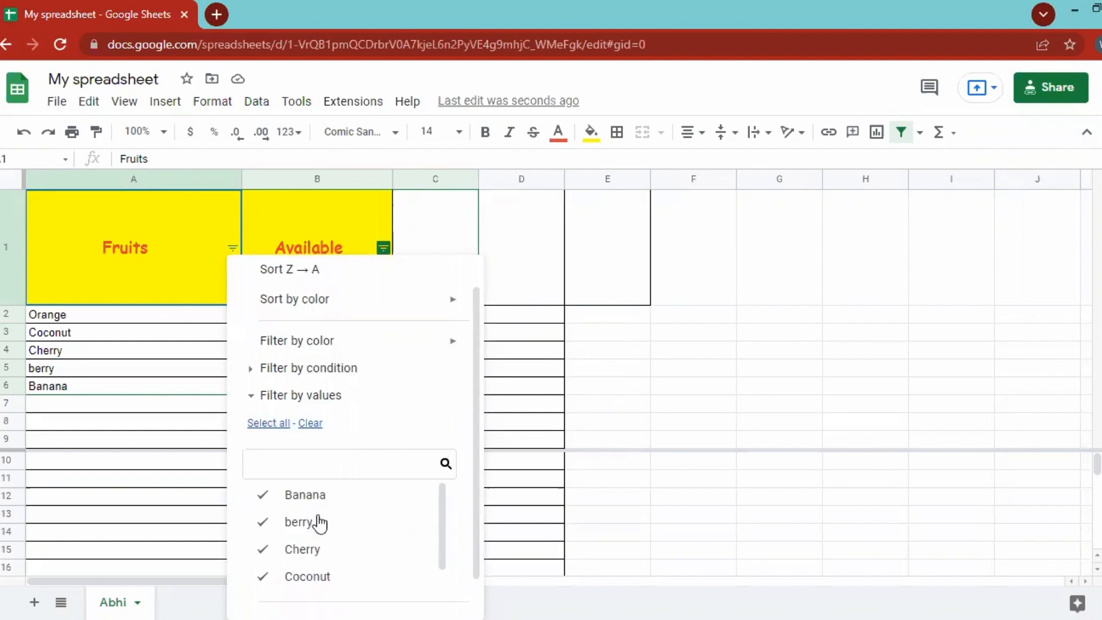
{"action": "scroll", "coordinate": [316, 585], "scroll_direction": "down", "scroll_amount": 1}
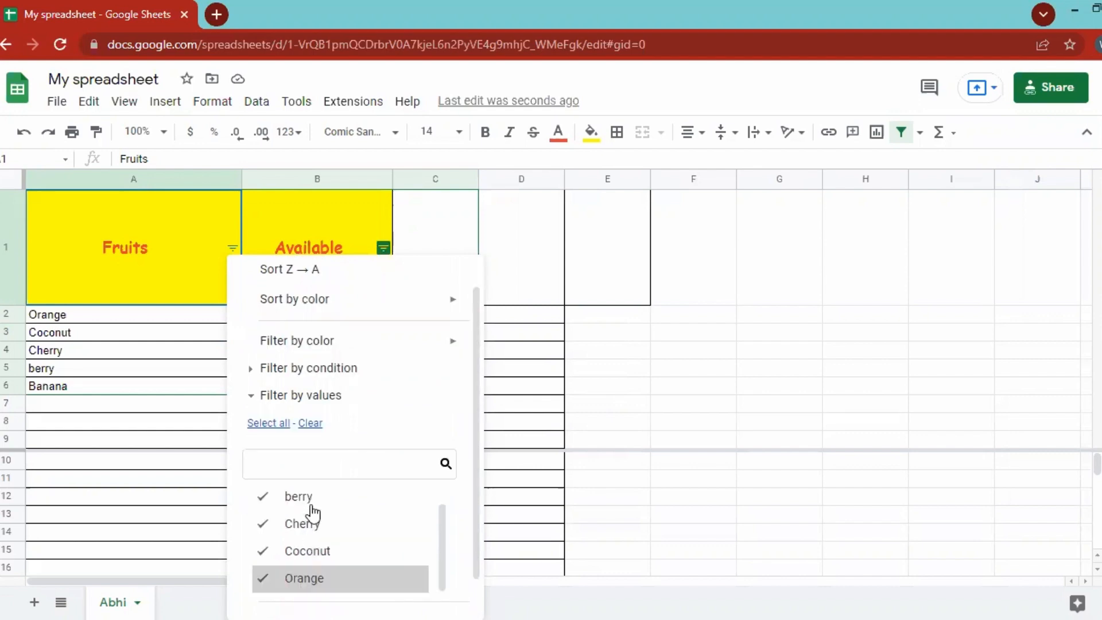
{"action": "scroll", "coordinate": [312, 582], "scroll_direction": "up", "scroll_amount": 1}
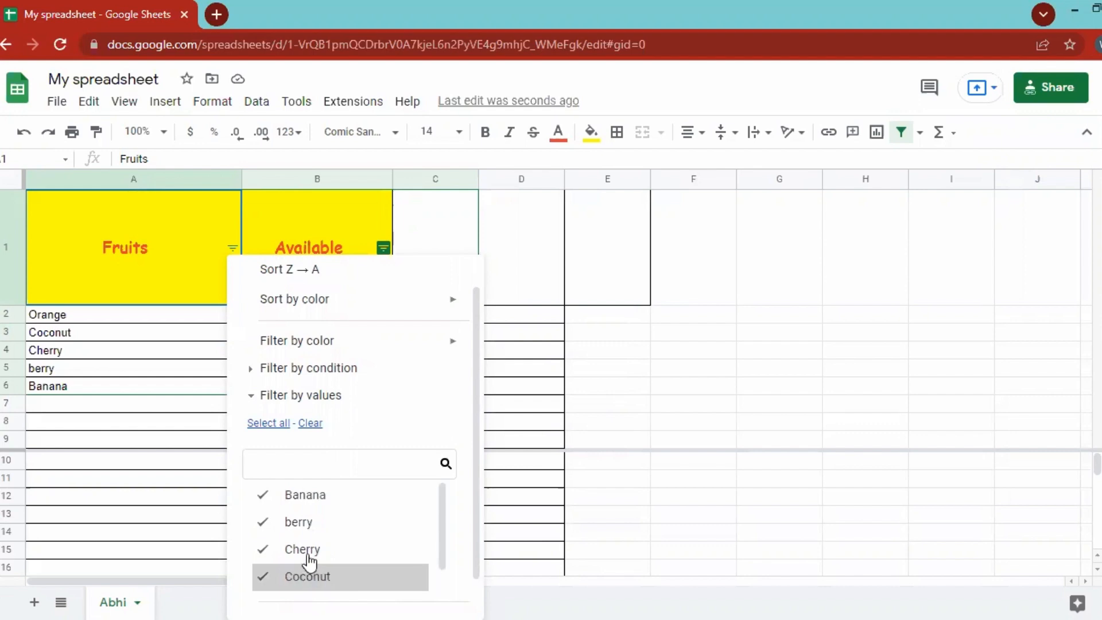
{"action": "scroll", "coordinate": [308, 562], "scroll_direction": "down", "scroll_amount": 1}
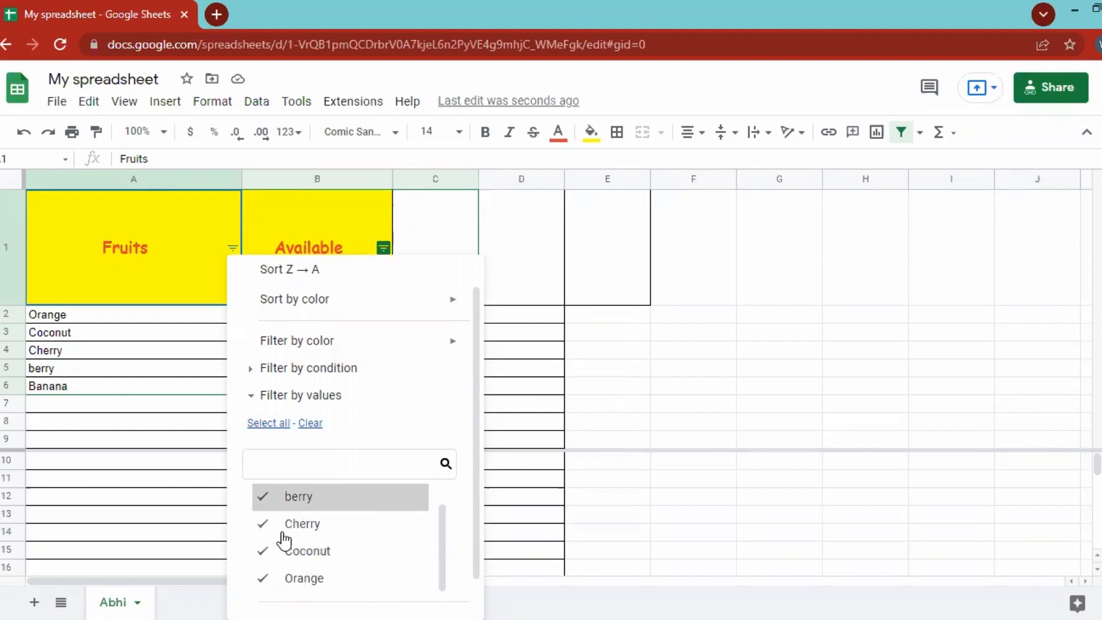
{"action": "scroll", "coordinate": [297, 511], "scroll_direction": "up", "scroll_amount": 1}
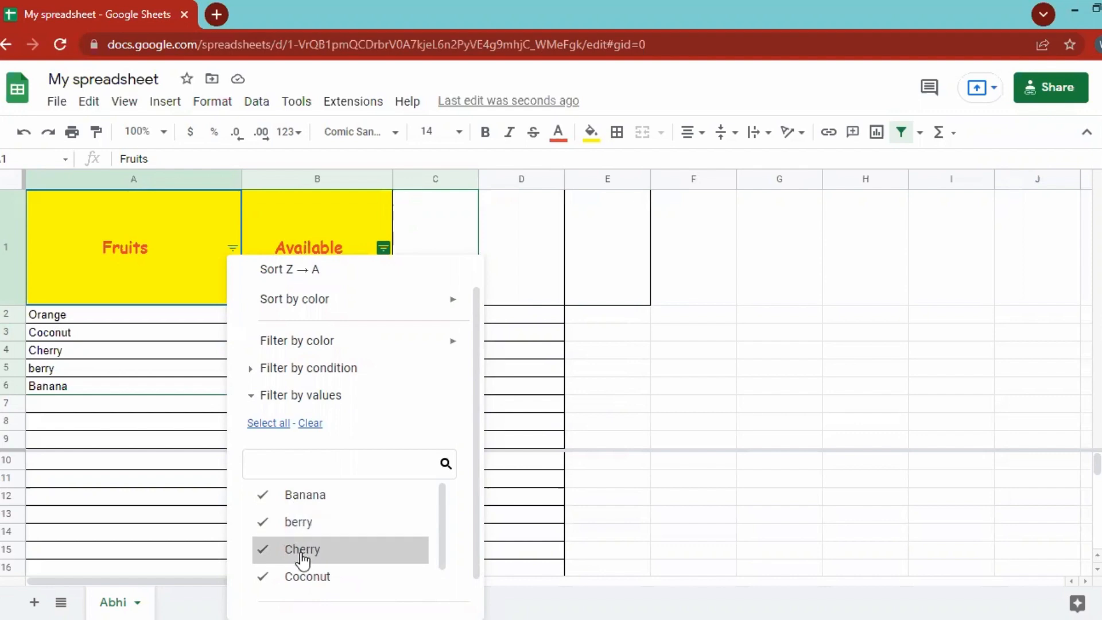
Filter the Fruits column by values, excluding Coconut and Orange
{"action": "left_click", "coordinate": [307, 579]}
{"action": "scroll", "coordinate": [309, 582], "scroll_direction": "down", "scroll_amount": 1}
{"action": "left_click", "coordinate": [306, 575]}
{"action": "scroll", "coordinate": [304, 571], "scroll_direction": "down", "scroll_amount": 1}
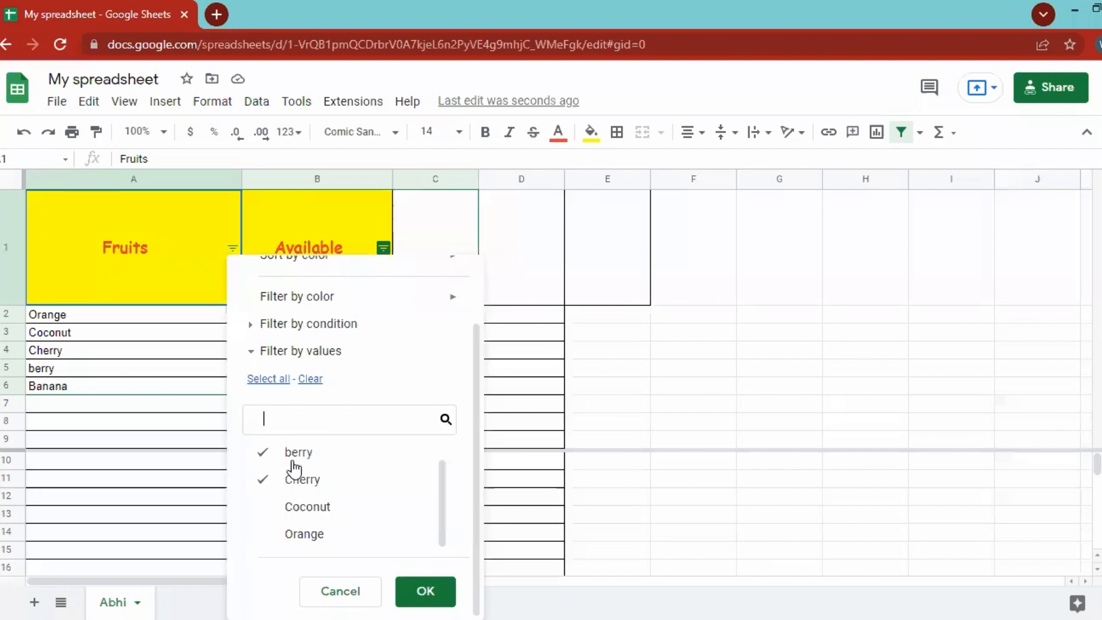
{"action": "scroll", "coordinate": [293, 468], "scroll_direction": "up", "scroll_amount": 1}
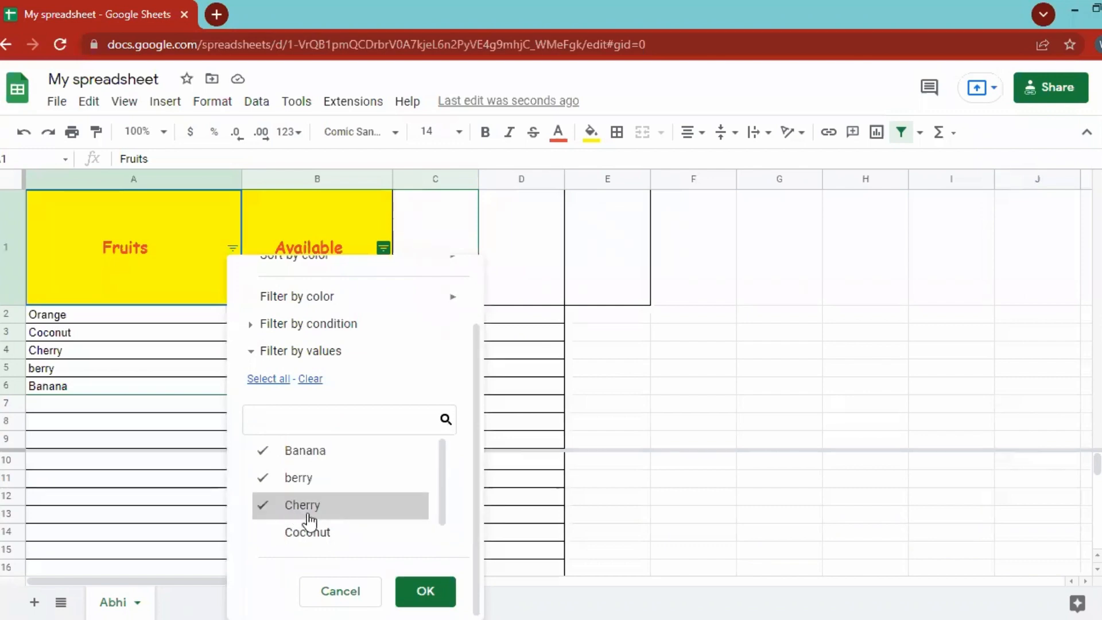
{"action": "scroll", "coordinate": [310, 519], "scroll_direction": "down", "scroll_amount": 1}
{"action": "scroll", "coordinate": [309, 519], "scroll_direction": "up", "scroll_amount": 1}
{"action": "scroll", "coordinate": [315, 528], "scroll_direction": "down", "scroll_amount": 1}
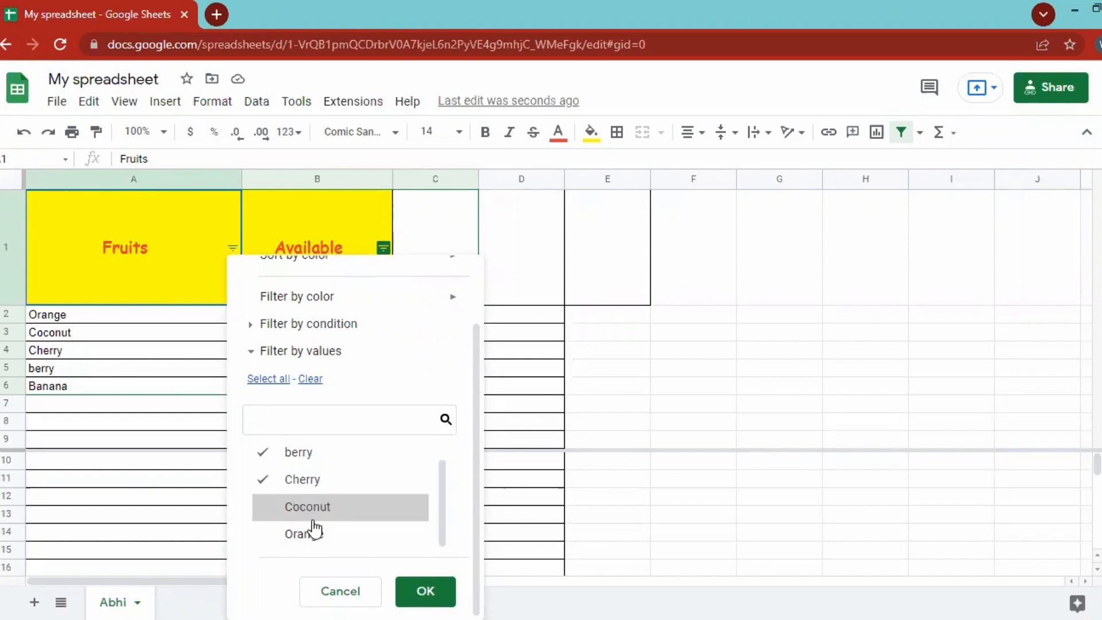
{"action": "scroll", "coordinate": [317, 531], "scroll_direction": "up", "scroll_amount": 1}
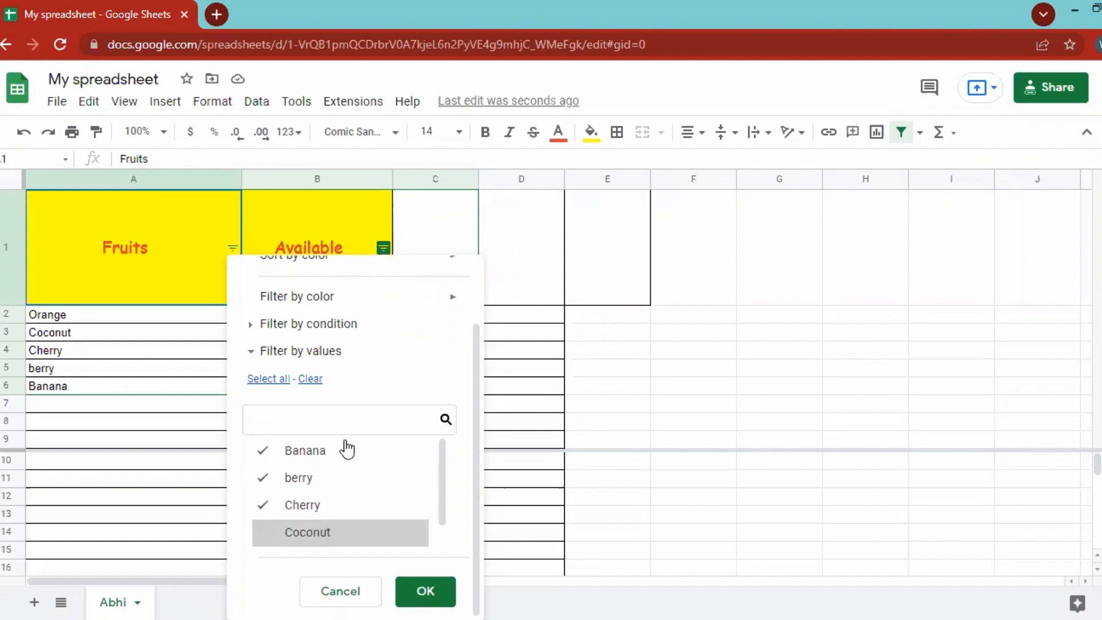
{"action": "scroll", "coordinate": [281, 283], "scroll_direction": "up", "scroll_amount": 1}
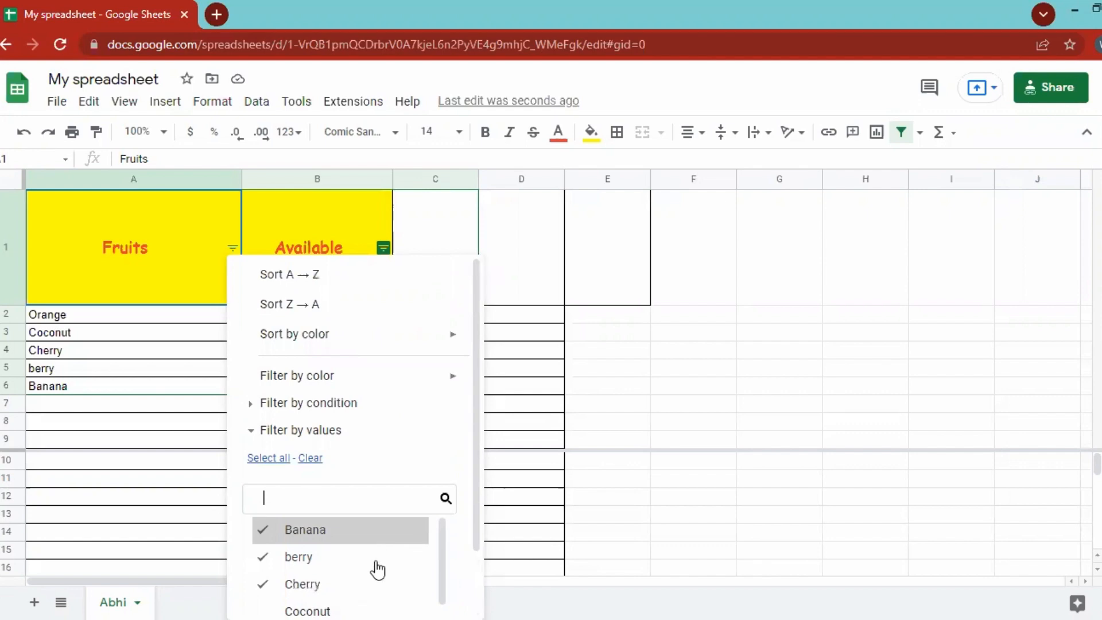
{"action": "scroll", "coordinate": [344, 505], "scroll_direction": "down", "scroll_amount": 2}
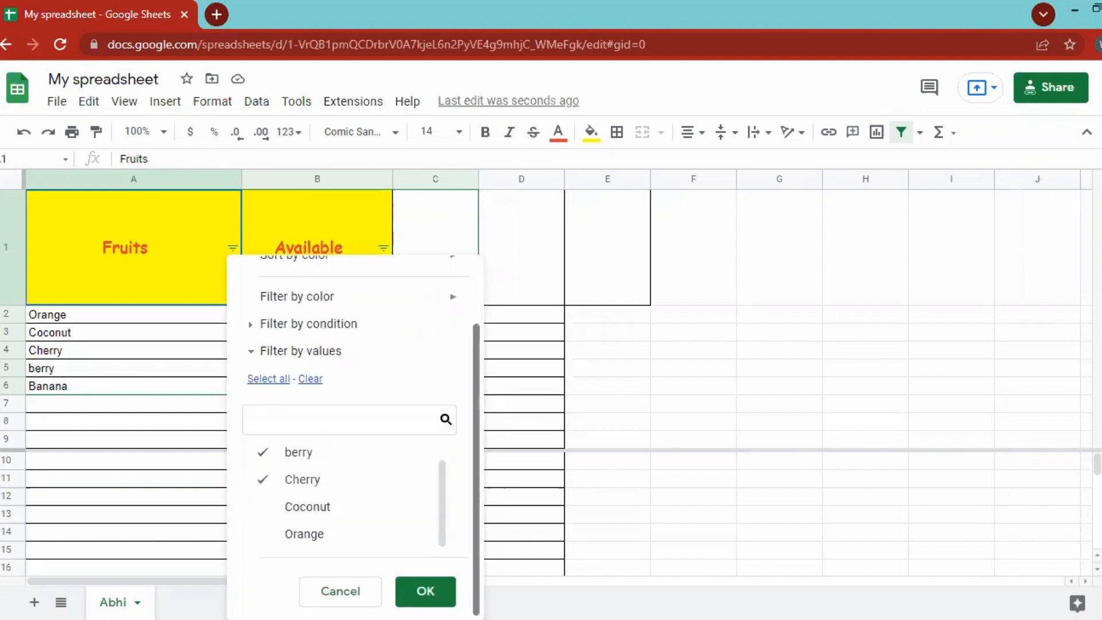
{"action": "left_click", "coordinate": [406, 583]}
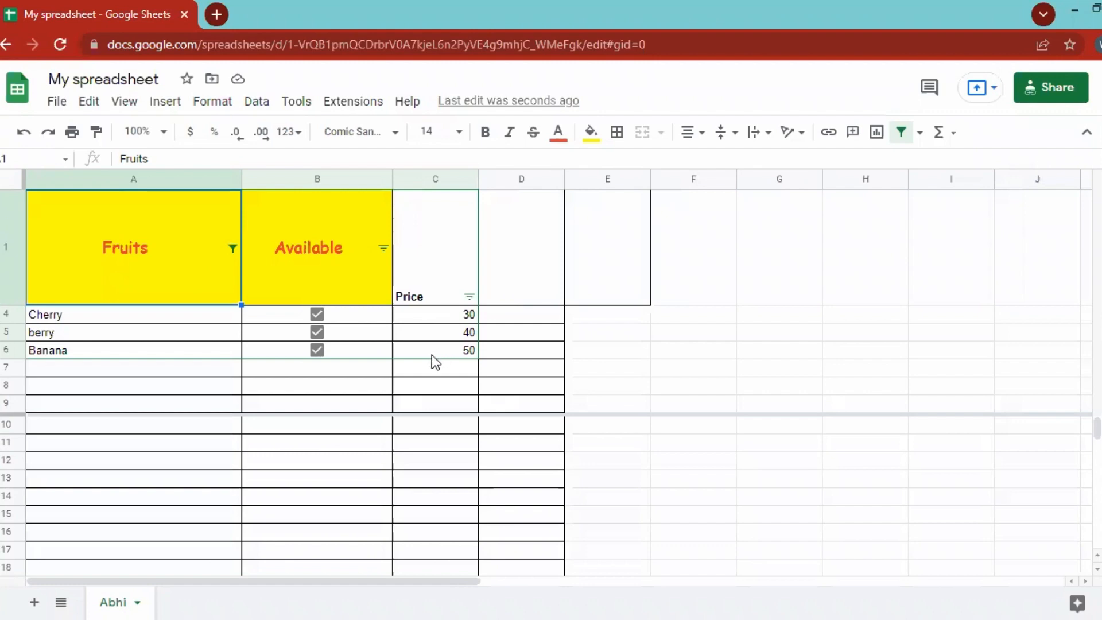
Change the Fruits column's value filter to include Coconut and exclude Banana
{"action": "left_click", "coordinate": [232, 250]}
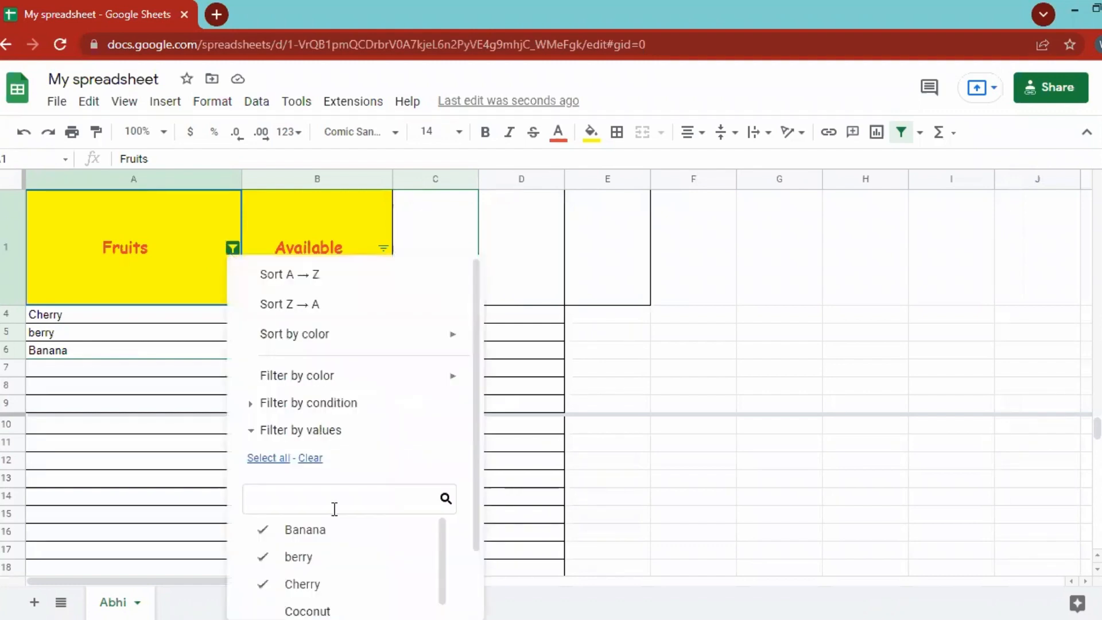
{"action": "scroll", "coordinate": [295, 542], "scroll_direction": "down", "scroll_amount": 3}
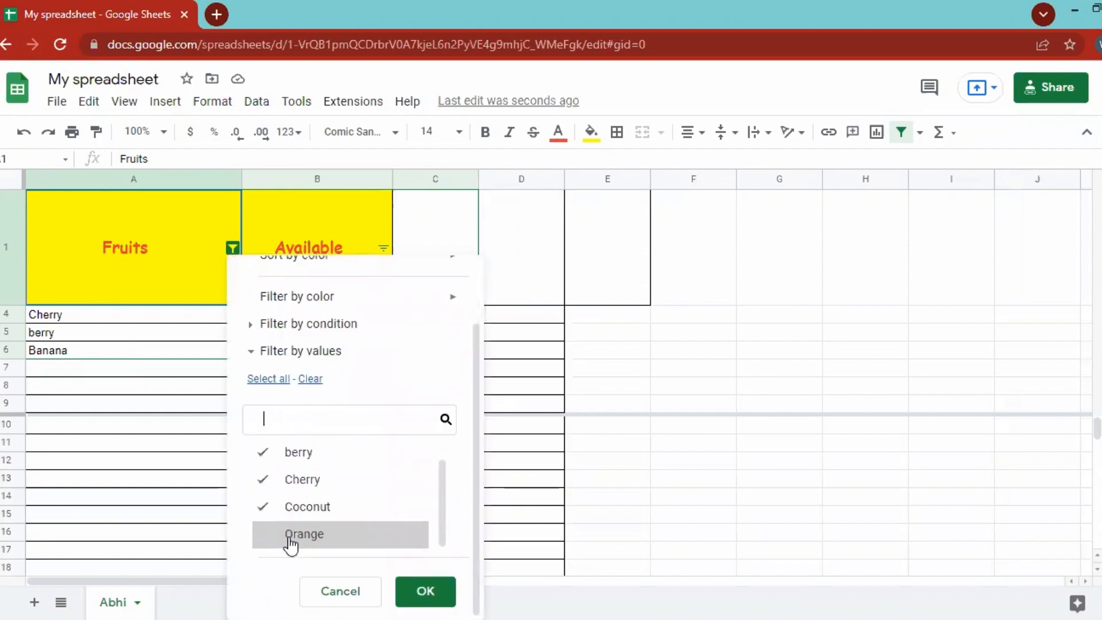
{"action": "scroll", "coordinate": [265, 459], "scroll_direction": "up", "scroll_amount": 1}
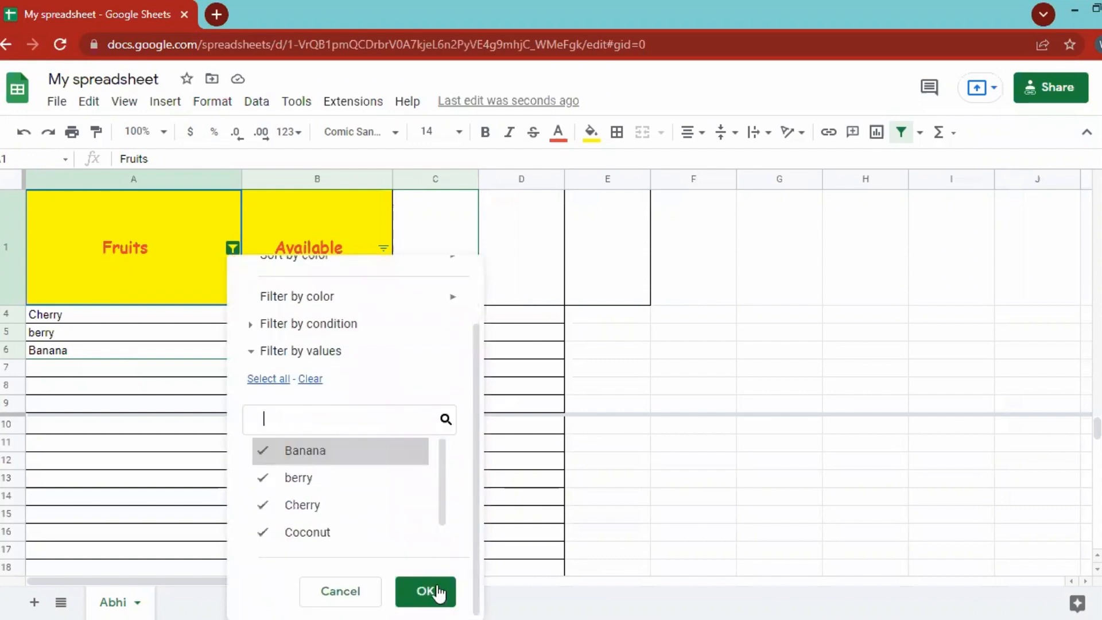
{"action": "left_click", "coordinate": [264, 452]}
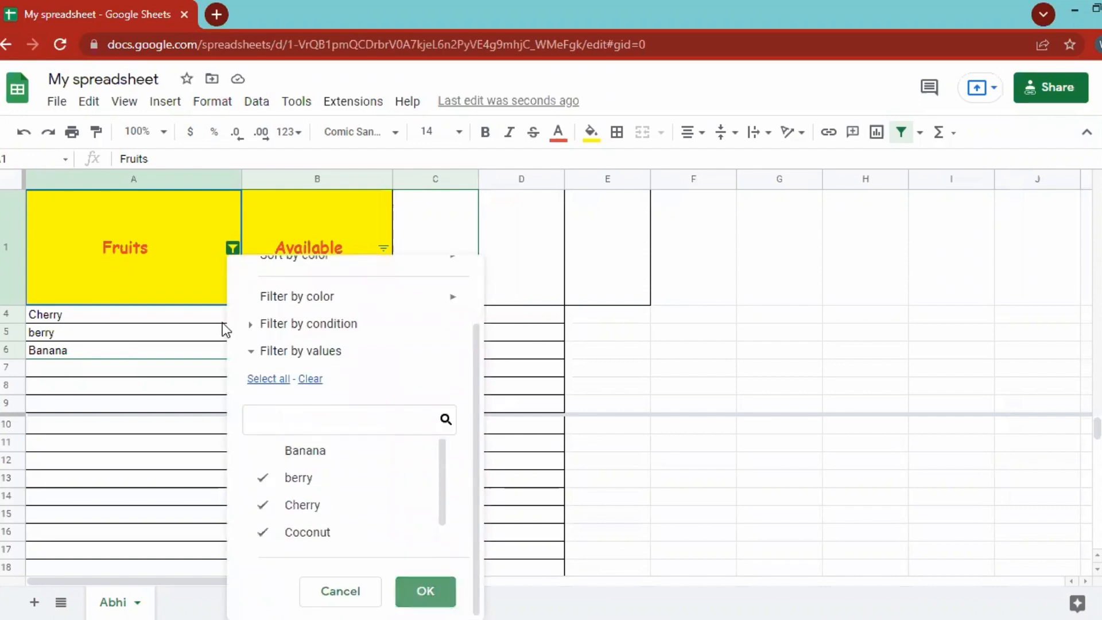